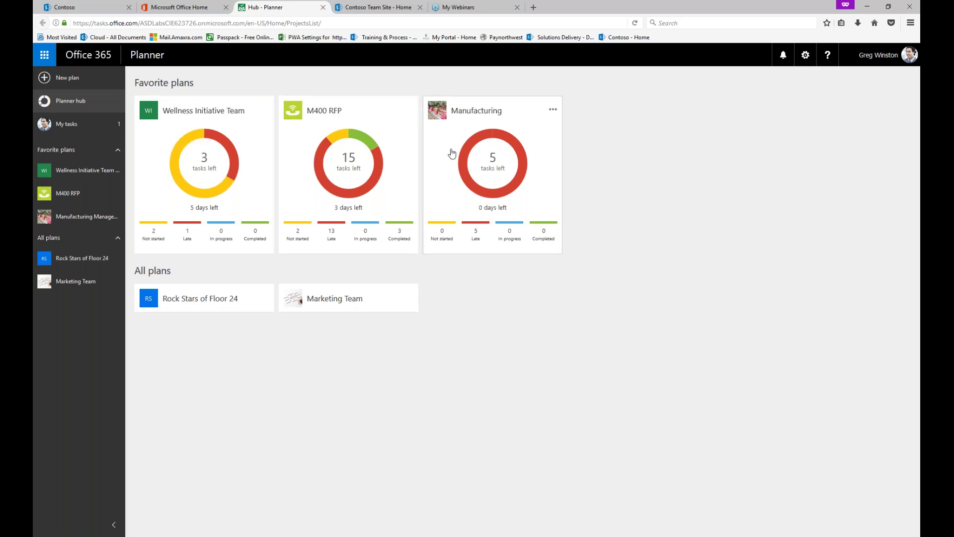
# Add the Marketing Team plan to favorites from its card's options menu
pyautogui.moveTo(365, 191)
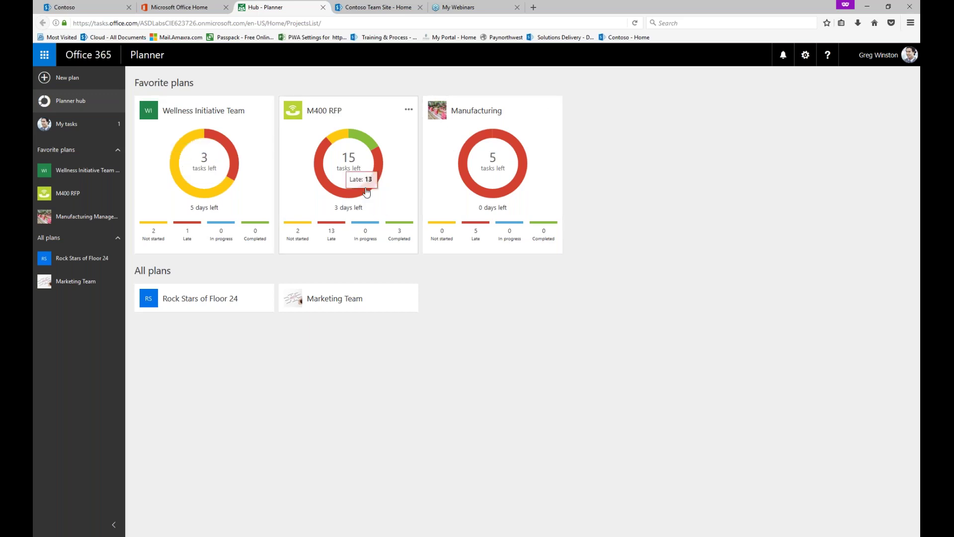
pyautogui.moveTo(368, 145)
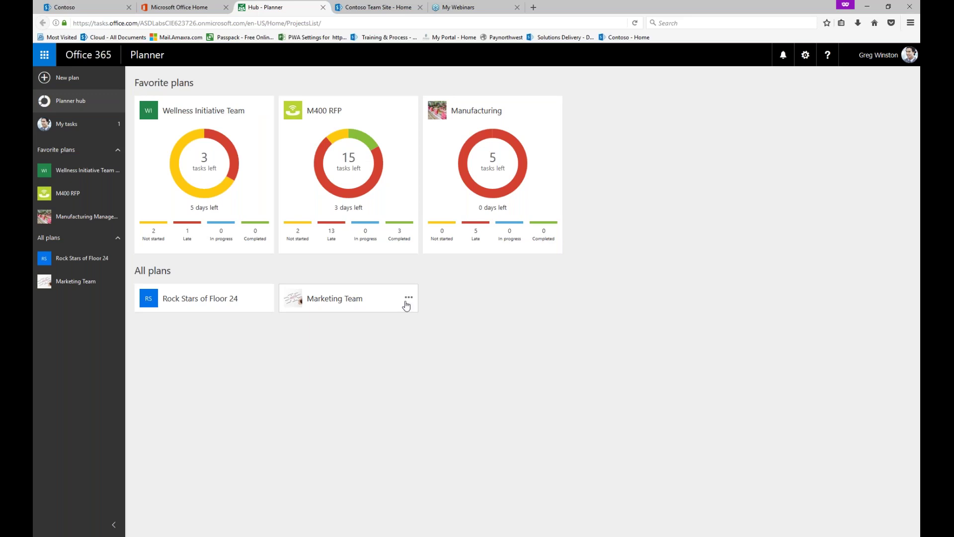
pyautogui.click(409, 299)
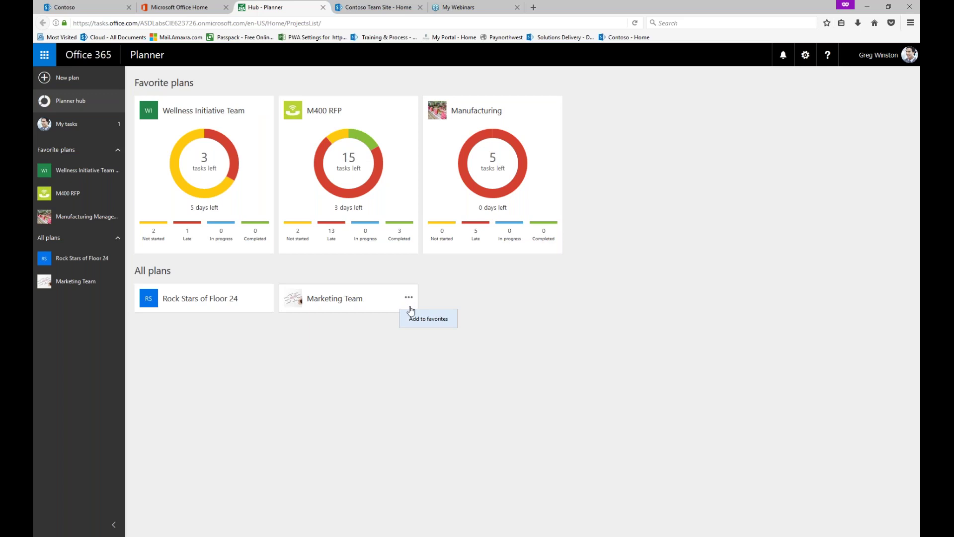
pyautogui.click(412, 319)
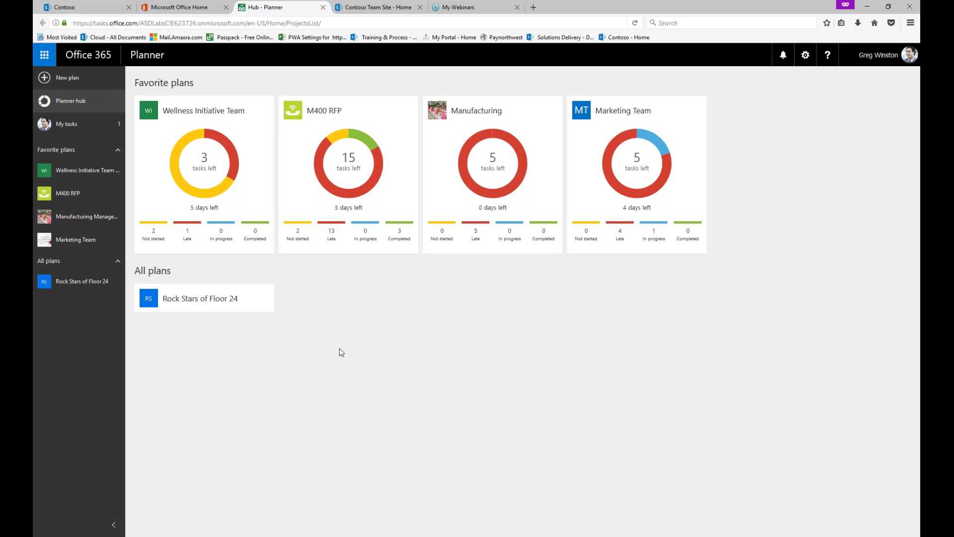
# Create a new plan named 'Plan Company BBQ' with Make this plan public set to No
pyautogui.click(87, 83)
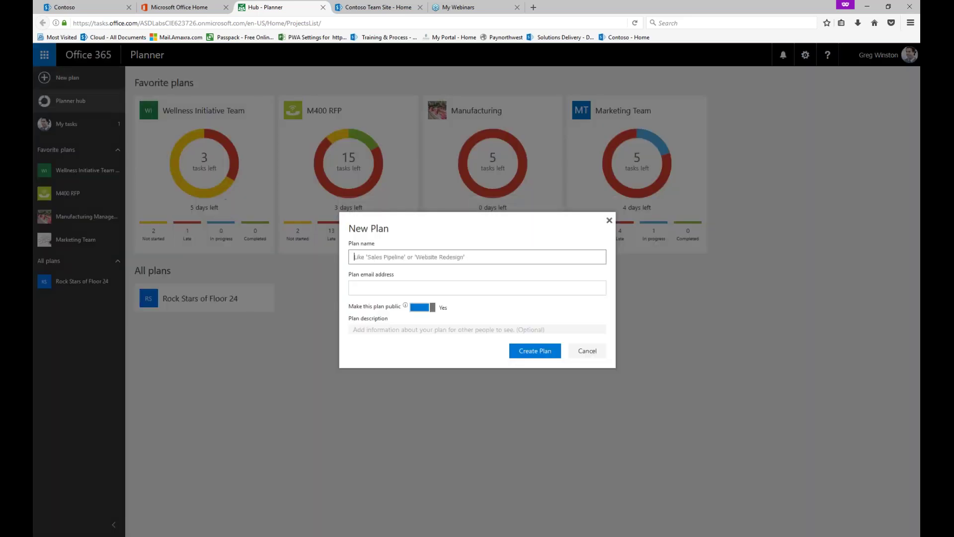
pyautogui.write('Plan Company BBq')
pyautogui.press('BackSpace')
pyautogui.press('BackSpace')
pyautogui.write('Q')
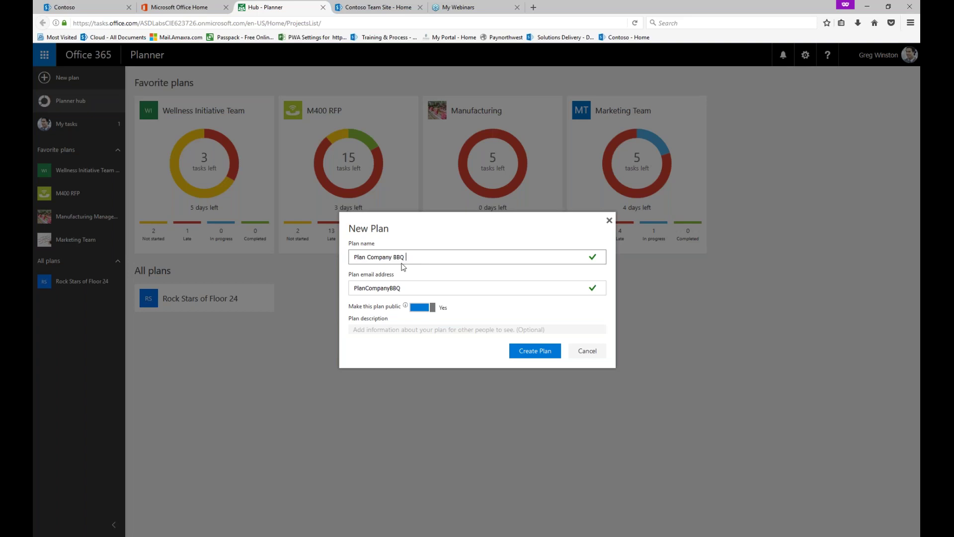
pyautogui.press('Tab')
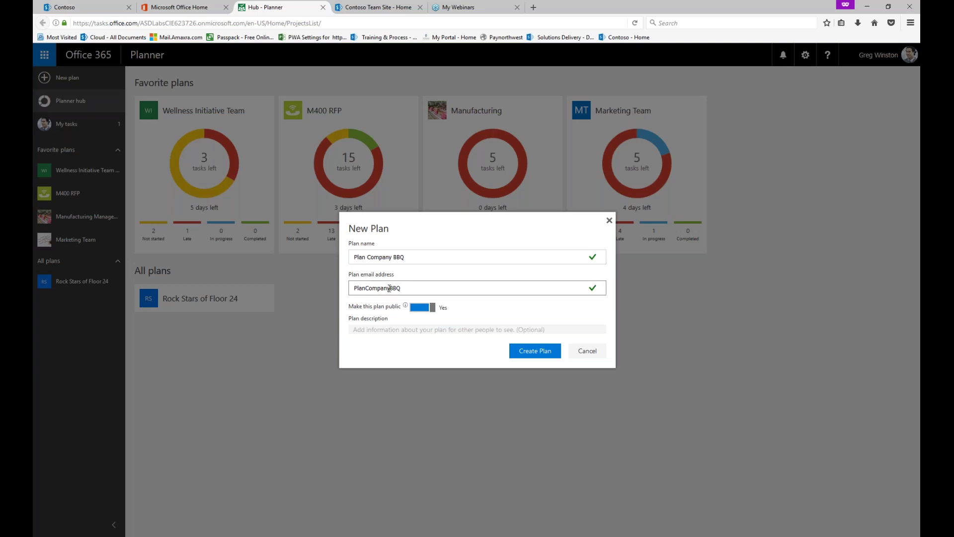
pyautogui.click(417, 256)
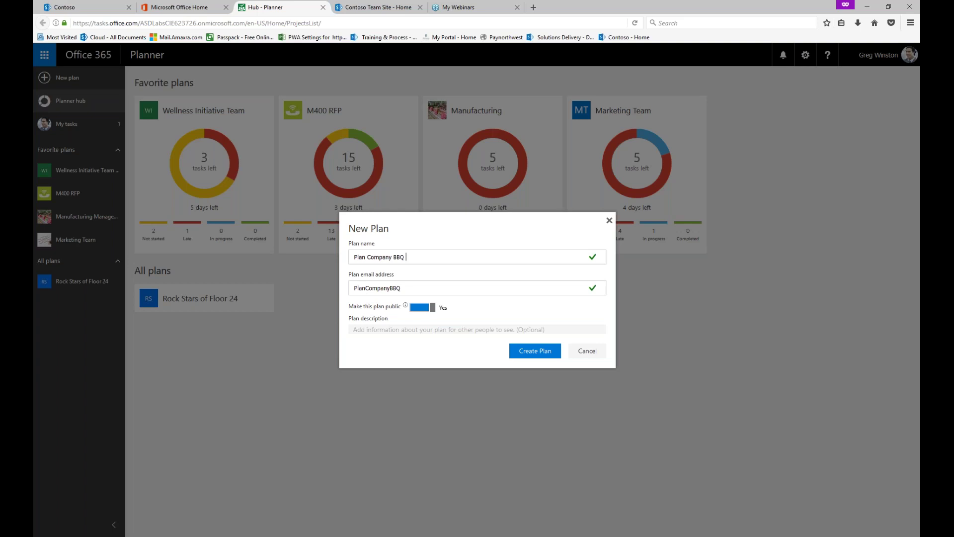
pyautogui.click(420, 309)
pyautogui.click(420, 309)
pyautogui.click(420, 309)
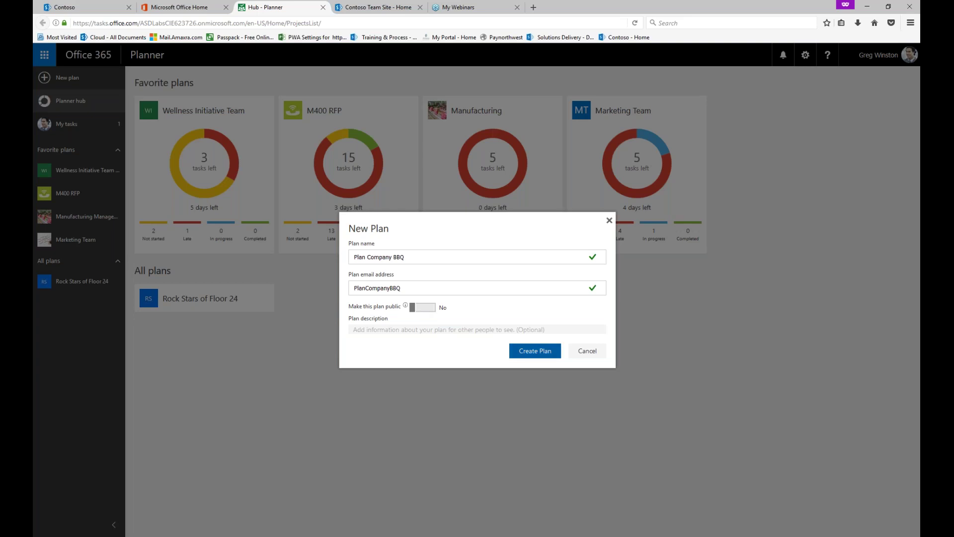
pyautogui.click(535, 350)
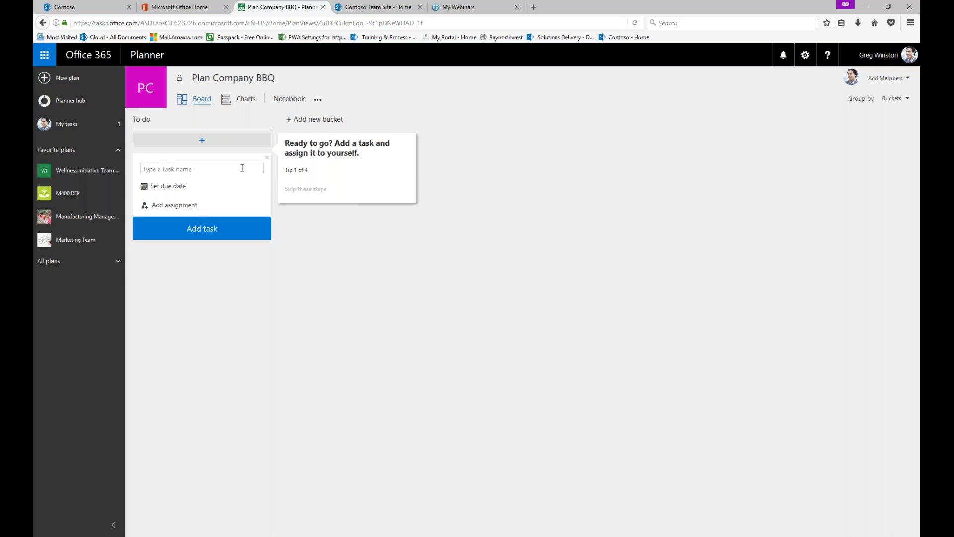
# Add tasks 'Make invitations', 'Create visual for event' and 'Order catering' to To do
pyautogui.write('Make invitations')
pyautogui.press('Return')
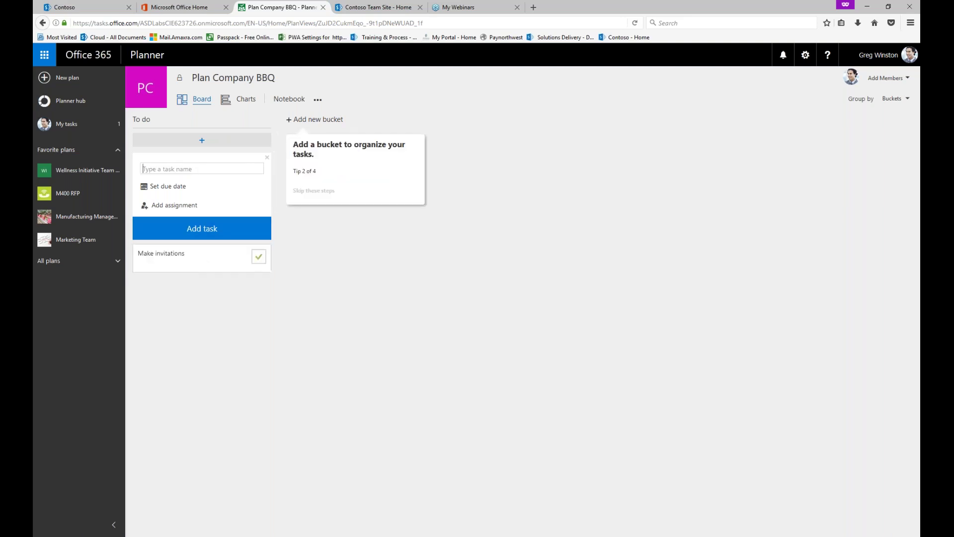
pyautogui.write('Create vis')
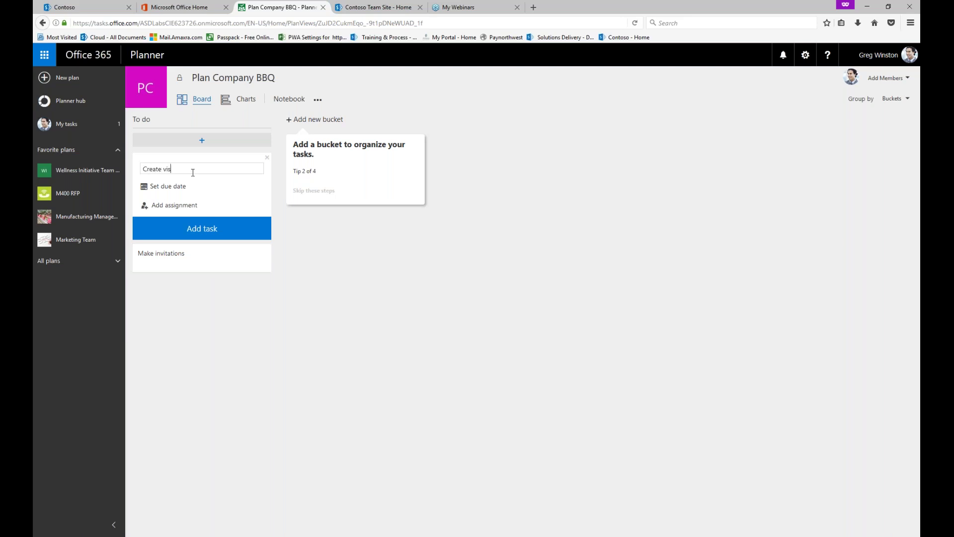
pyautogui.write('ual for event')
pyautogui.press('Return')
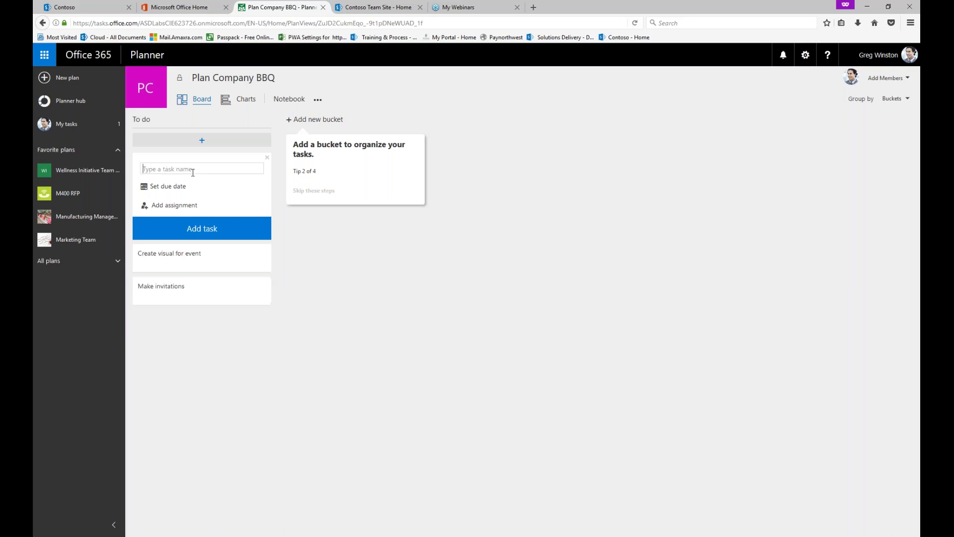
pyautogui.write('Order caering')
pyautogui.press('BackSpace')
pyautogui.press('BackSpace')
pyautogui.press('BackSpace')
pyautogui.press('BackSpace')
pyautogui.press('BackSpace')
pyautogui.write('tering')
pyautogui.press('Return')
# Add tasks 'make seating chart', 'plan entertainment' and 'make guest list' to To do
pyautogui.write('make')
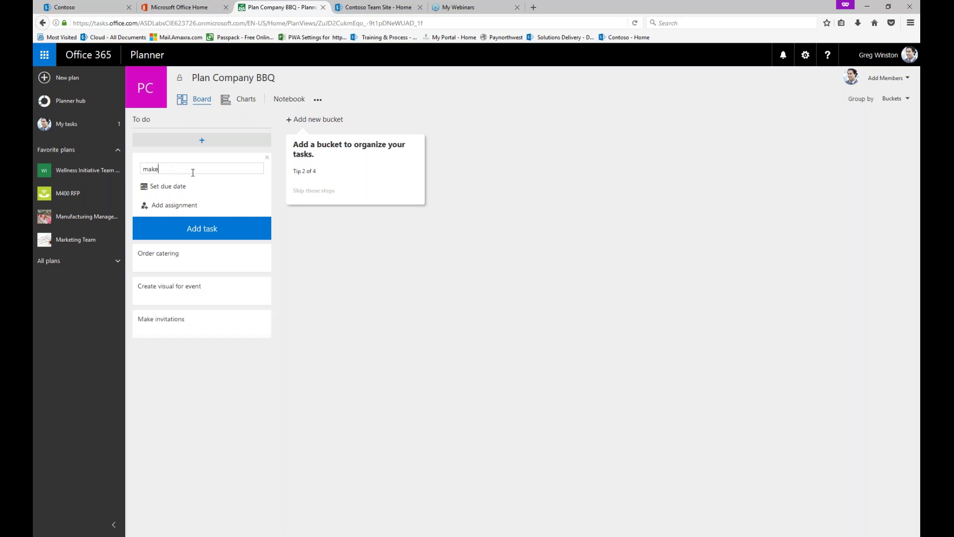
pyautogui.write(' seating chart')
pyautogui.press('Return')
pyautogui.write('plan e')
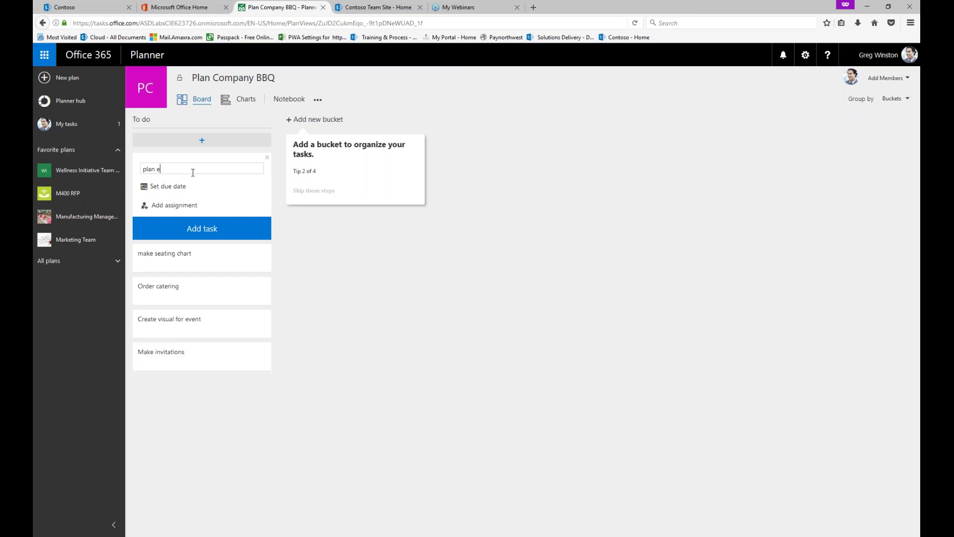
pyautogui.write('ntertainmen')
pyautogui.press('BackSpace')
pyautogui.press('BackSpace')
pyautogui.press('BackSpace')
pyautogui.press('BackSpace')
pyautogui.press('BackSpace')
pyautogui.press('BackSpace')
pyautogui.press('BackSpace')
pyautogui.press('BackSpace')
pyautogui.press('BackSpace')
pyautogui.write('ertainment')
pyautogui.press('Return')
pyautogui.write('make guest list')
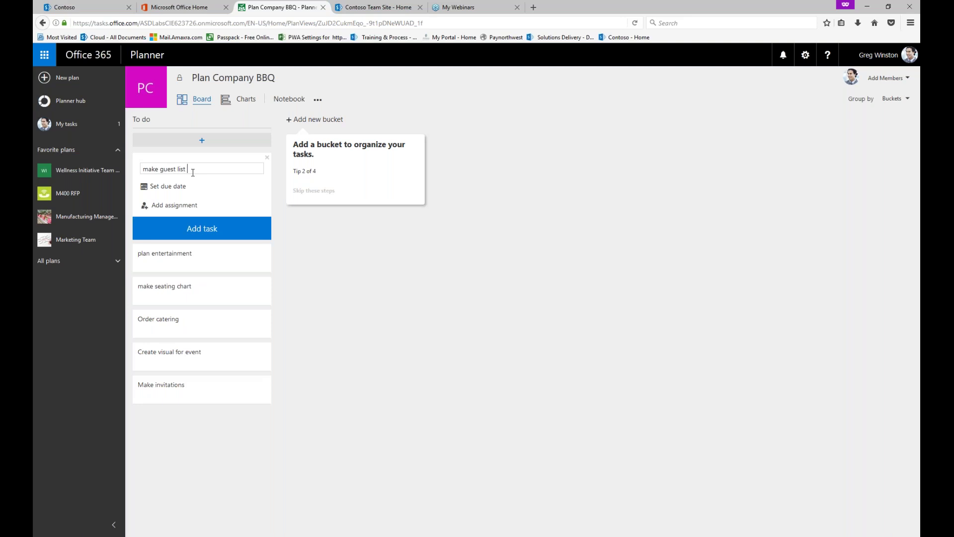
pyautogui.press('Return')
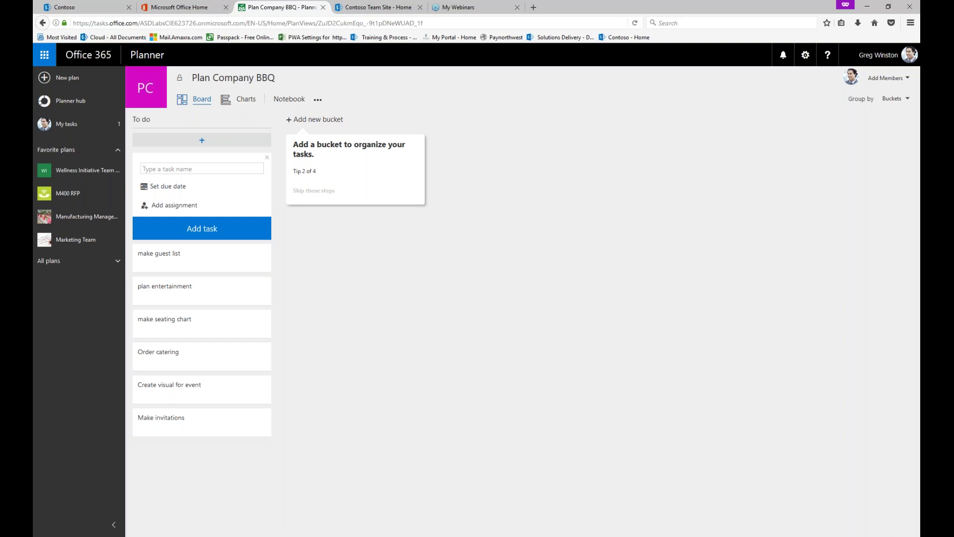
# Add buckets named Marketing and Logistics to the board
pyautogui.click(315, 119)
pyautogui.write('Marketing')
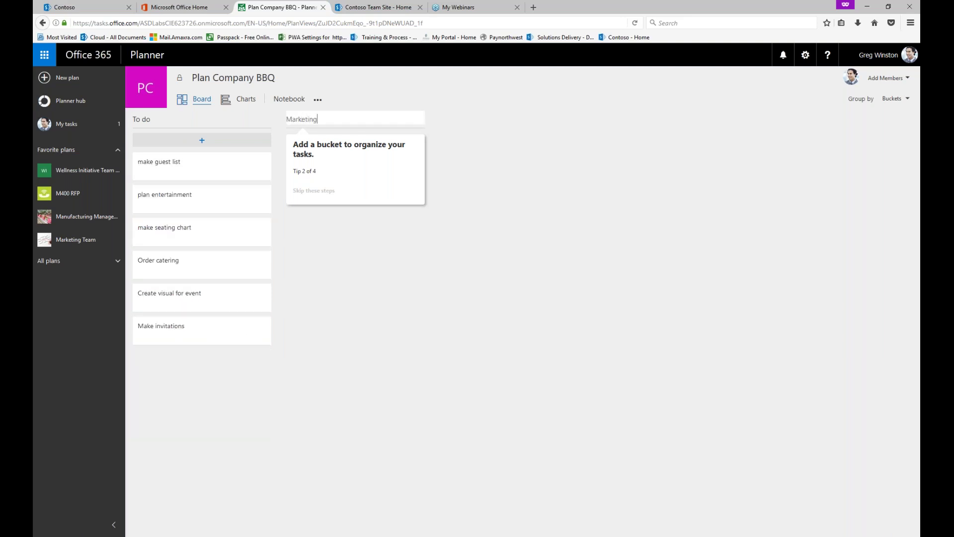
pyautogui.press('Return')
pyautogui.click(457, 115)
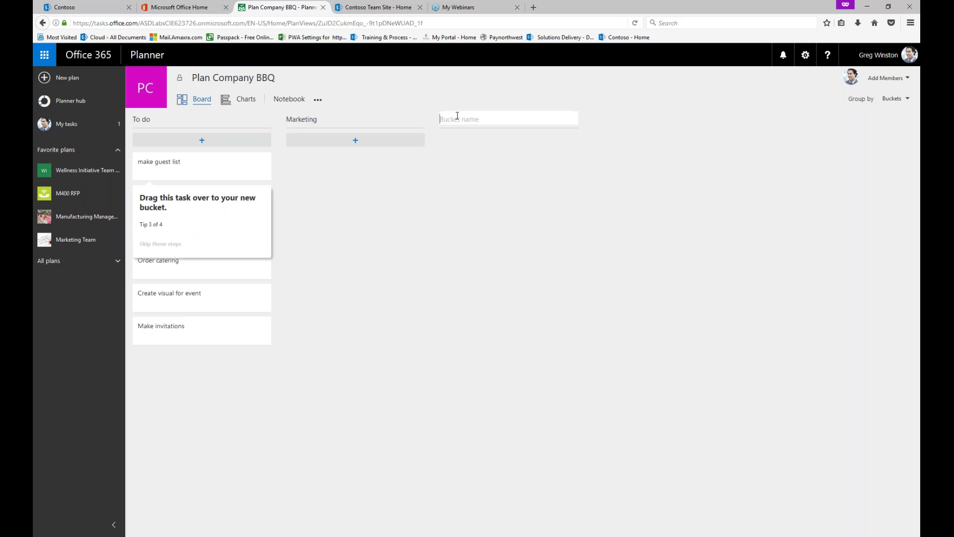
pyautogui.write('Logistics')
pyautogui.press('Return')
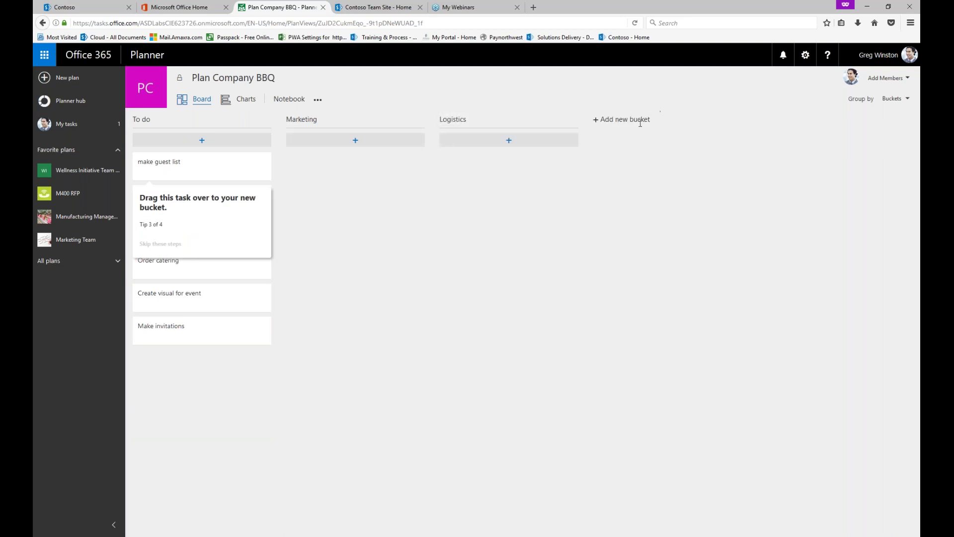
# Add a bucket named after a team member and an Admin bucket
pyautogui.click(641, 123)
pyautogui.write('Kell')
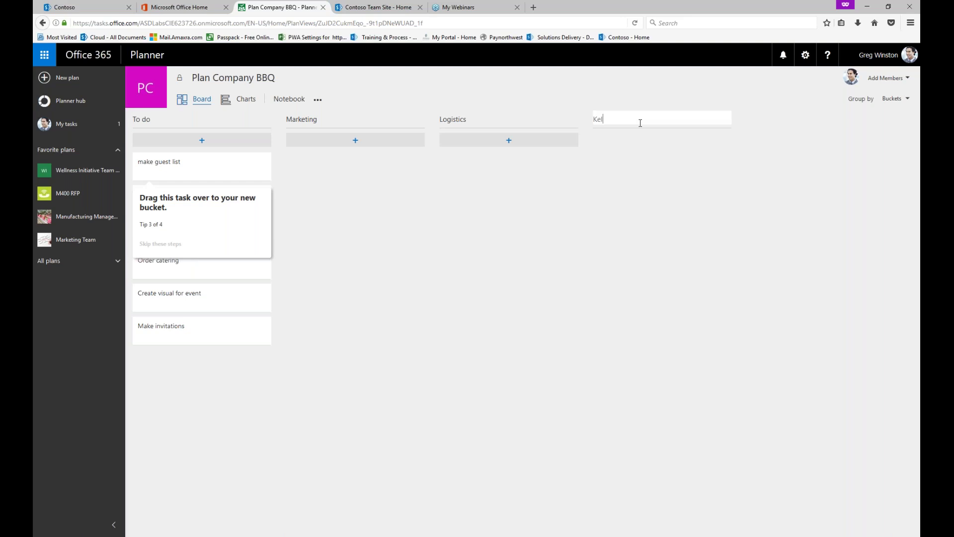
pyautogui.press('BackSpace')
pyautogui.press('BackSpace')
pyautogui.press('BackSpace')
pyautogui.press('BackSpace')
pyautogui.write('Kelly K')
pyautogui.press('Return')
pyautogui.write('Admin')
pyautogui.press('Return')
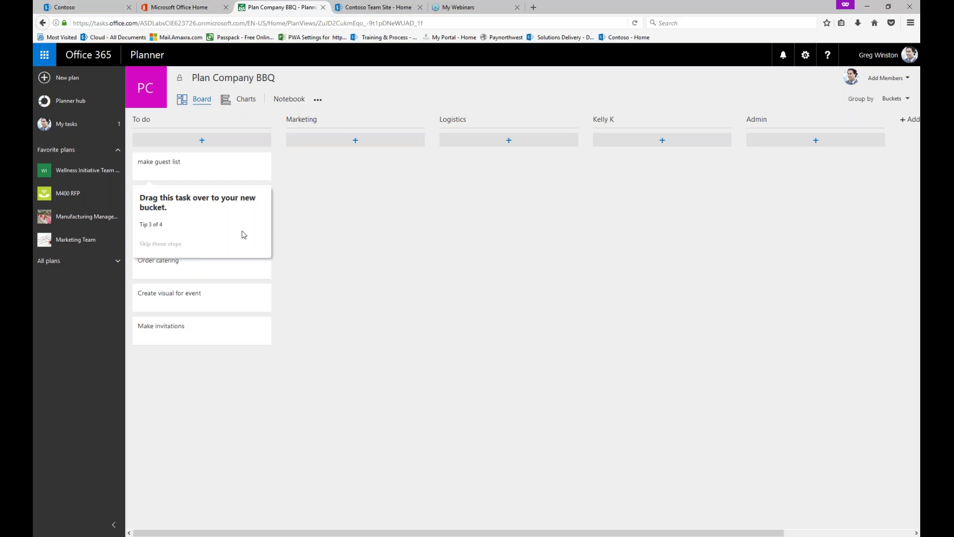
# Move Order catering to Admin, and Make invitations and Create visual for event to Marketing
pyautogui.click(160, 244)
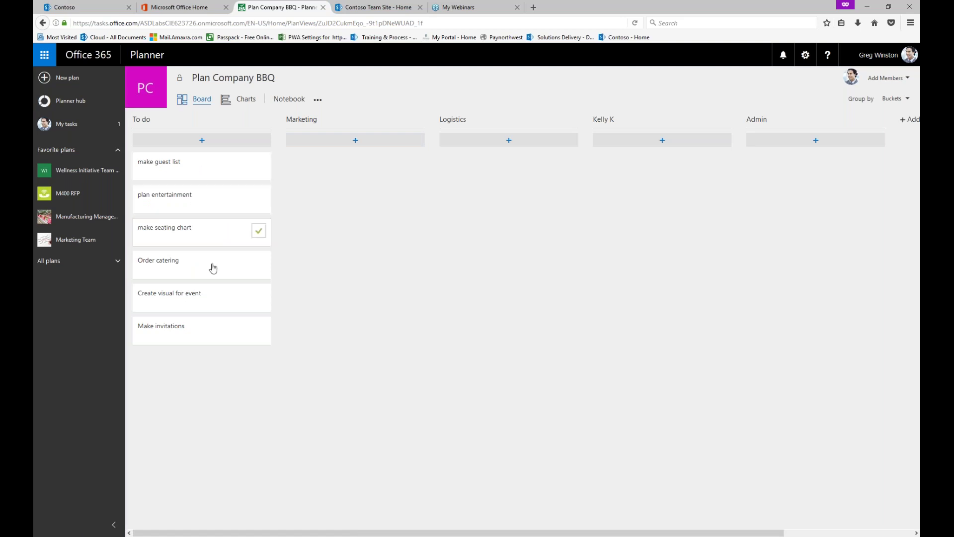
pyautogui.moveTo(215, 275); pyautogui.dragTo(795, 167)
pyautogui.moveTo(244, 272); pyautogui.dragTo(354, 168)
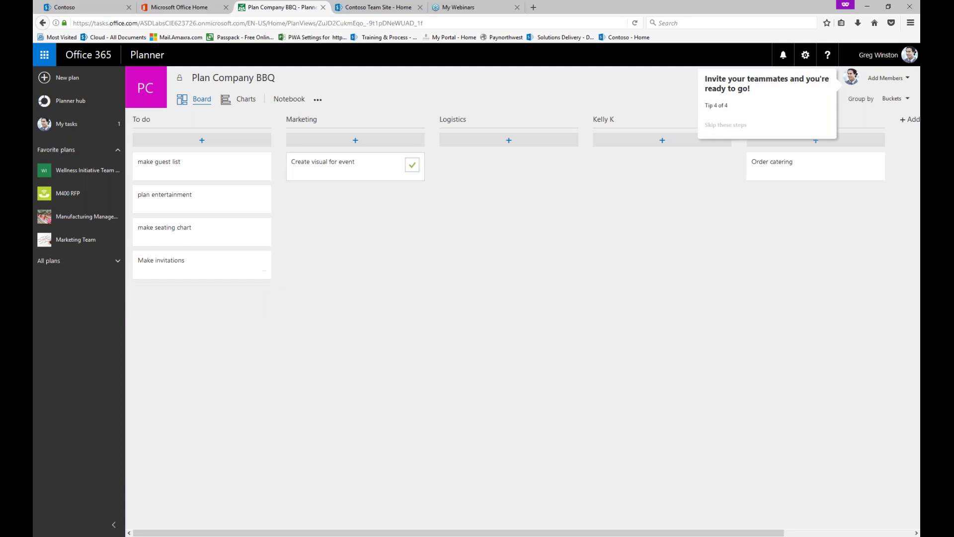
pyautogui.moveTo(222, 264); pyautogui.dragTo(354, 164)
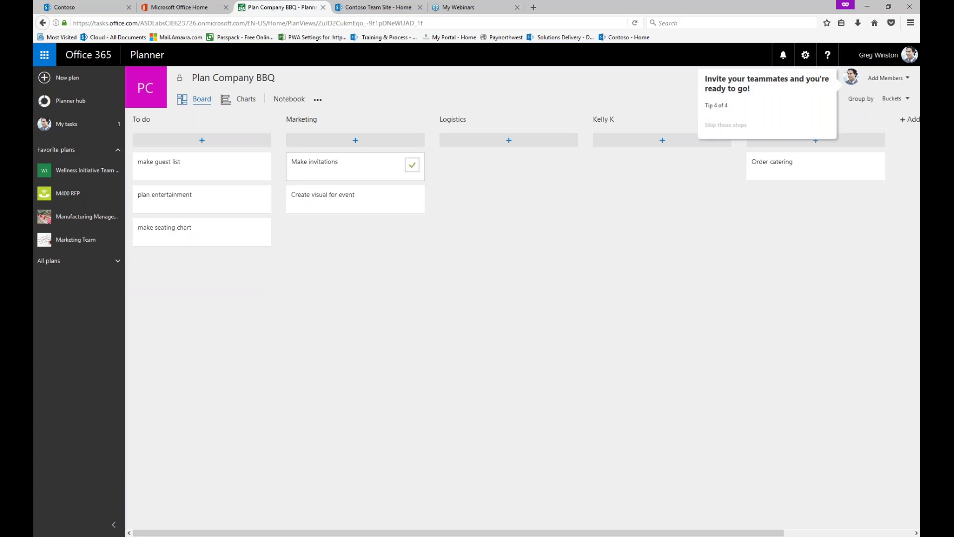
# Move make guest list to the team member's bucket, seating chart and entertainment to Logistics
pyautogui.moveTo(206, 171); pyautogui.dragTo(650, 209)
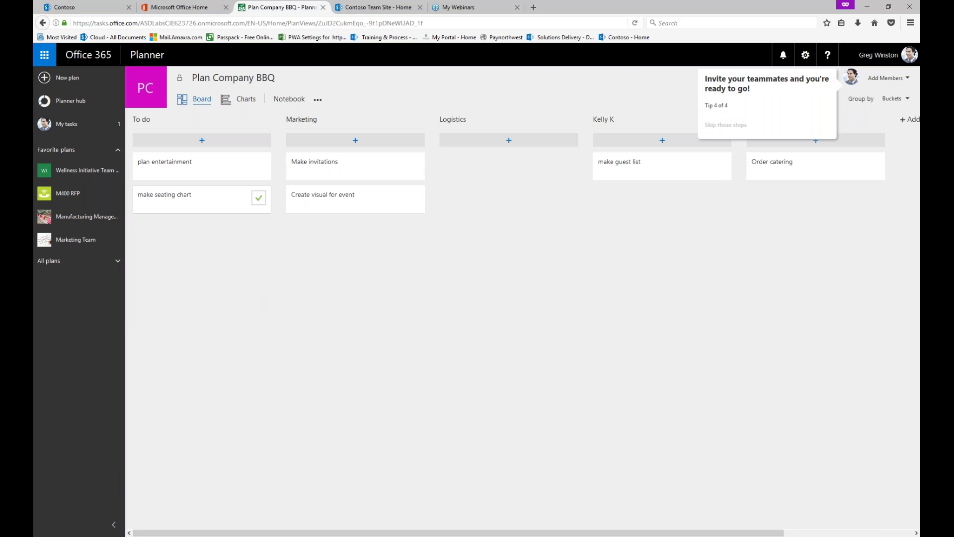
pyautogui.moveTo(216, 209); pyautogui.dragTo(477, 162)
pyautogui.moveTo(199, 164); pyautogui.dragTo(507, 198)
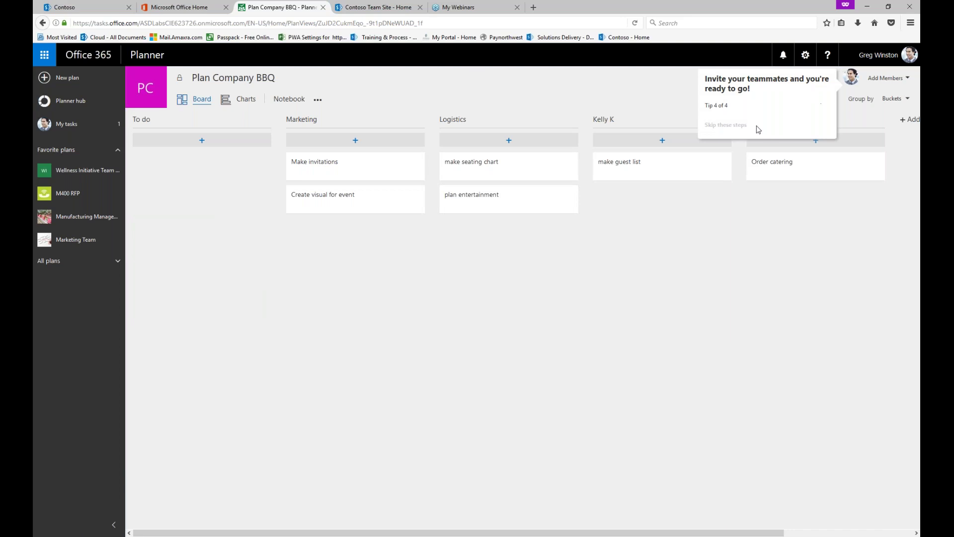
pyautogui.click(727, 125)
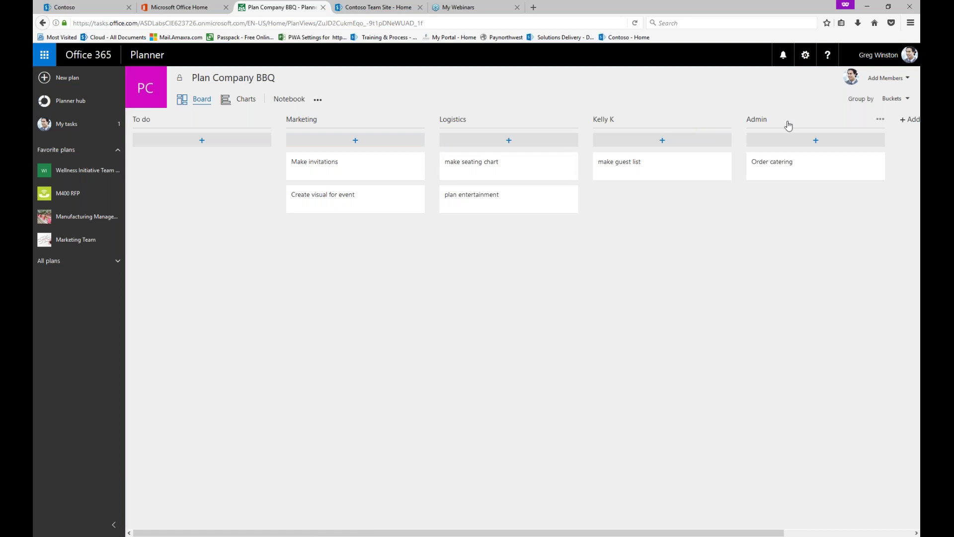
# Add two colleagues as plan members by searching their names, then close the Members panel
pyautogui.click(900, 81)
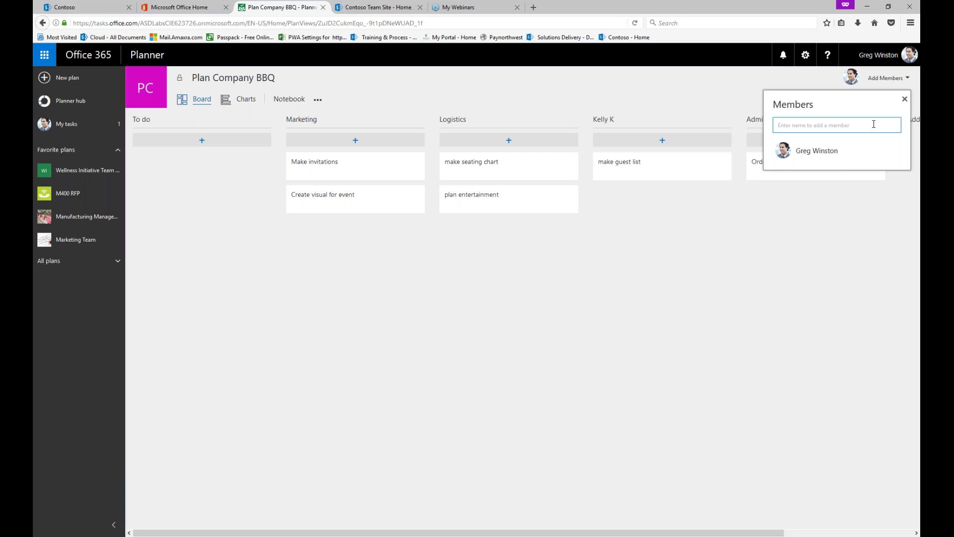
pyautogui.write('kell')
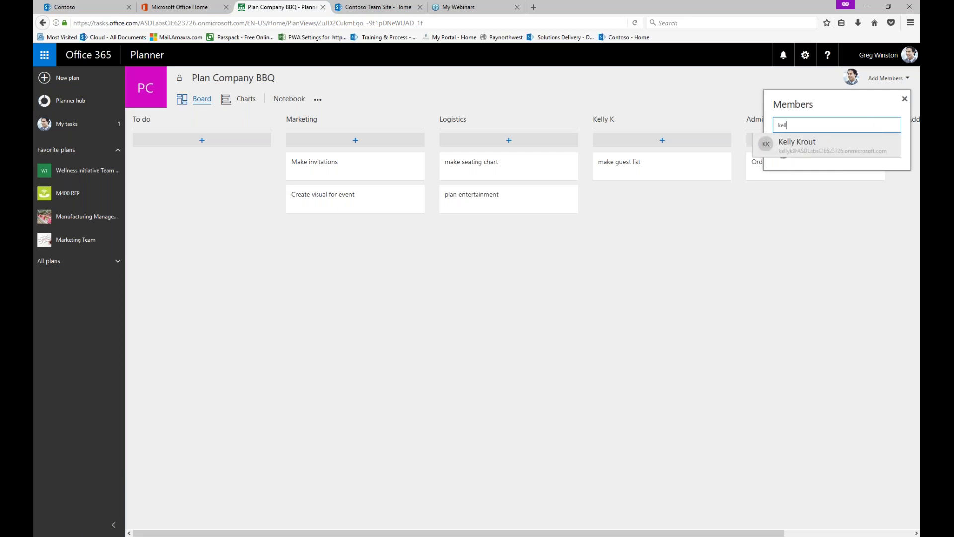
pyautogui.click(847, 153)
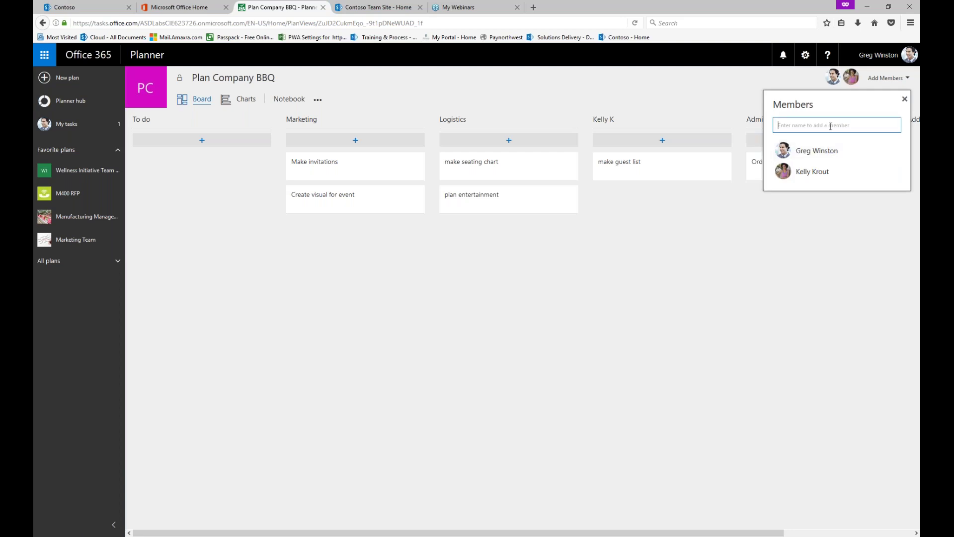
pyautogui.write('alan')
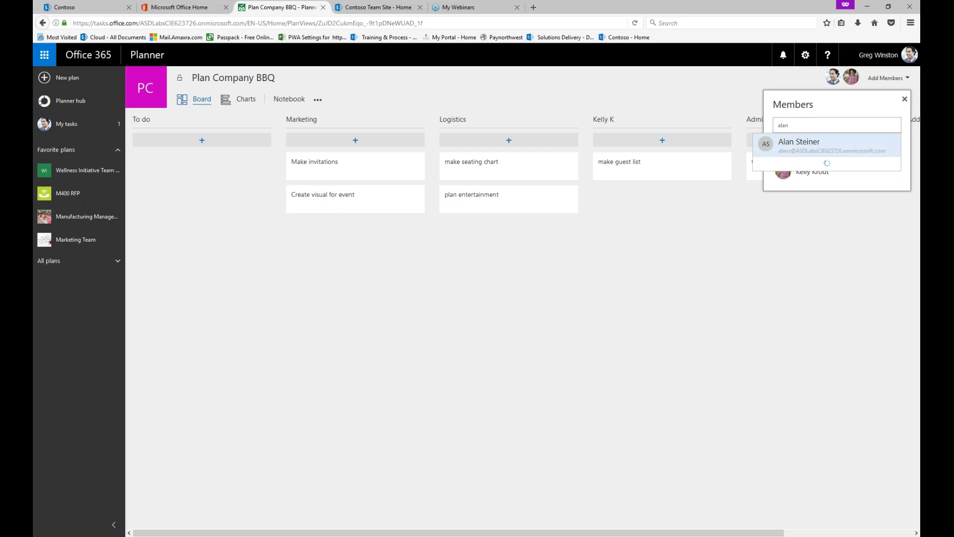
pyautogui.press('Return')
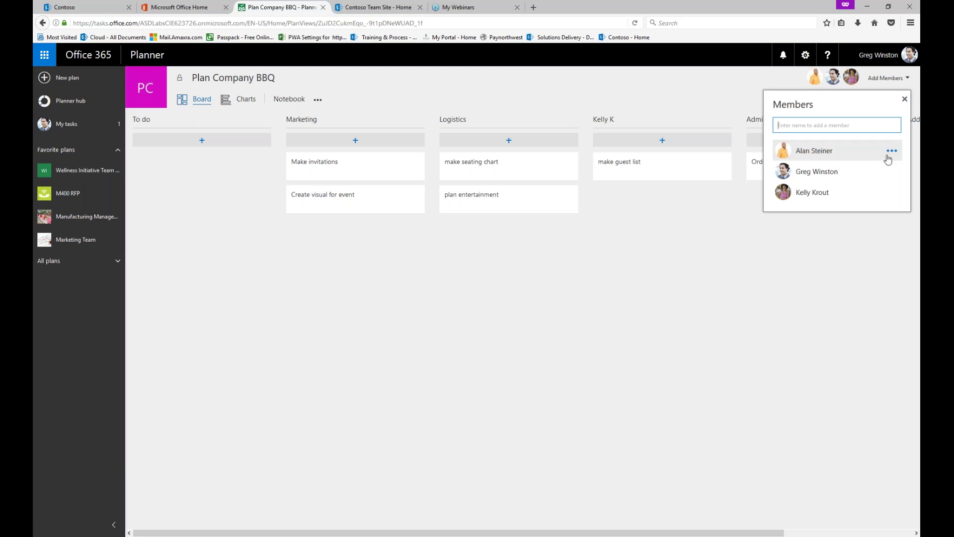
pyautogui.click(893, 151)
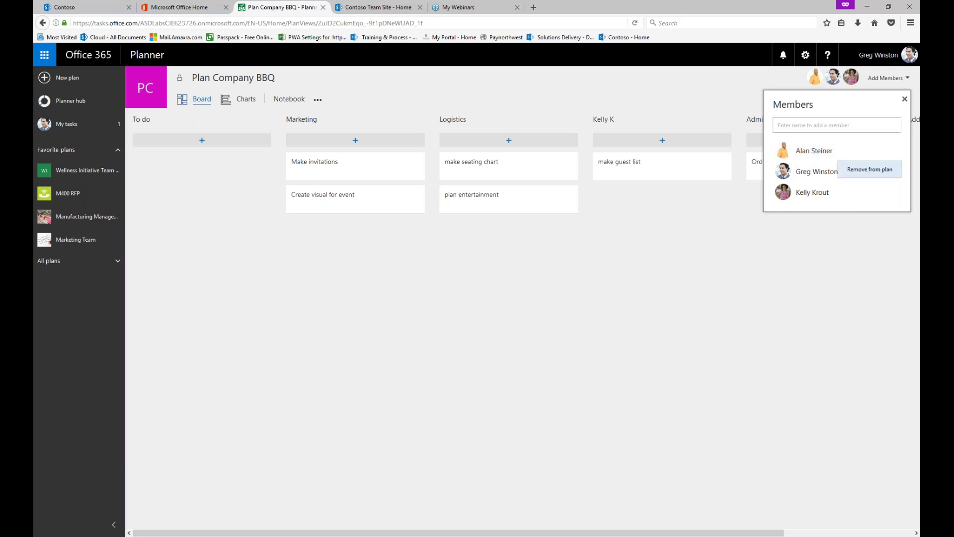
pyautogui.click(904, 99)
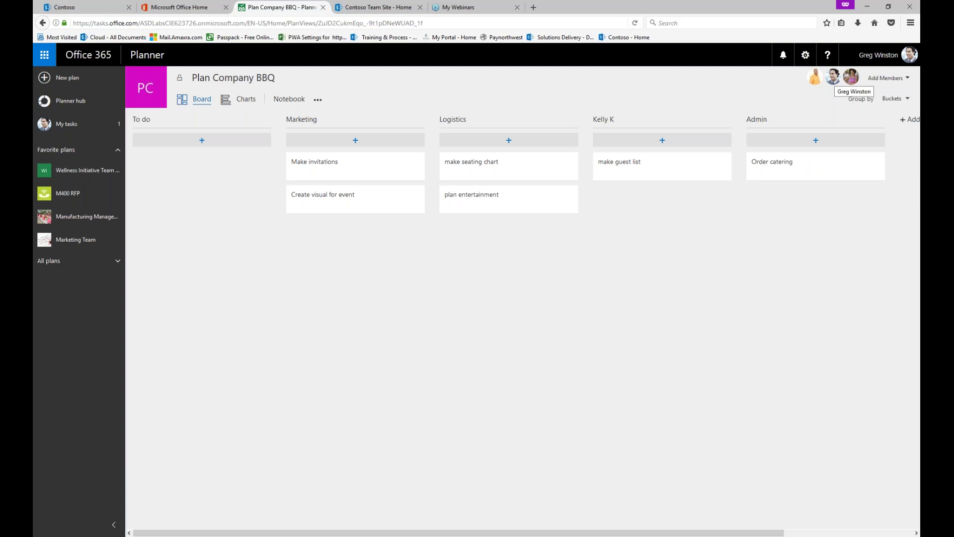
# Assign two members to make guest list and one each to Order catering, make seating chart and Make invitations
pyautogui.moveTo(833, 77); pyautogui.dragTo(706, 171)
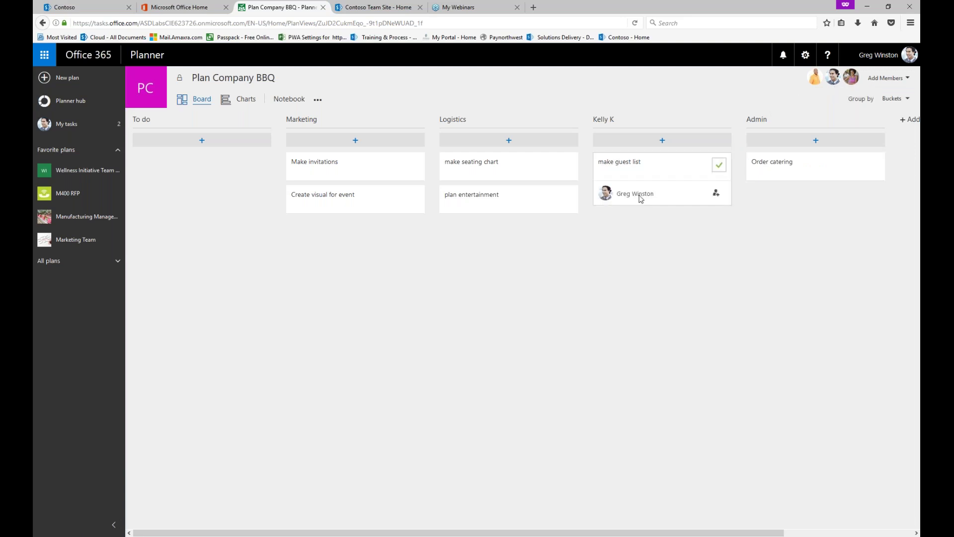
pyautogui.moveTo(851, 77); pyautogui.dragTo(647, 196)
pyautogui.click(656, 198)
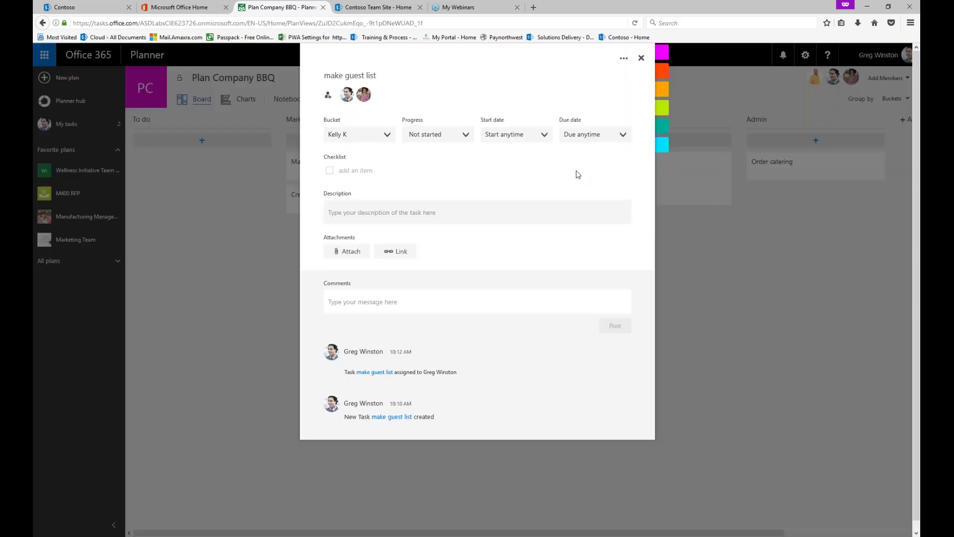
pyautogui.click(777, 82)
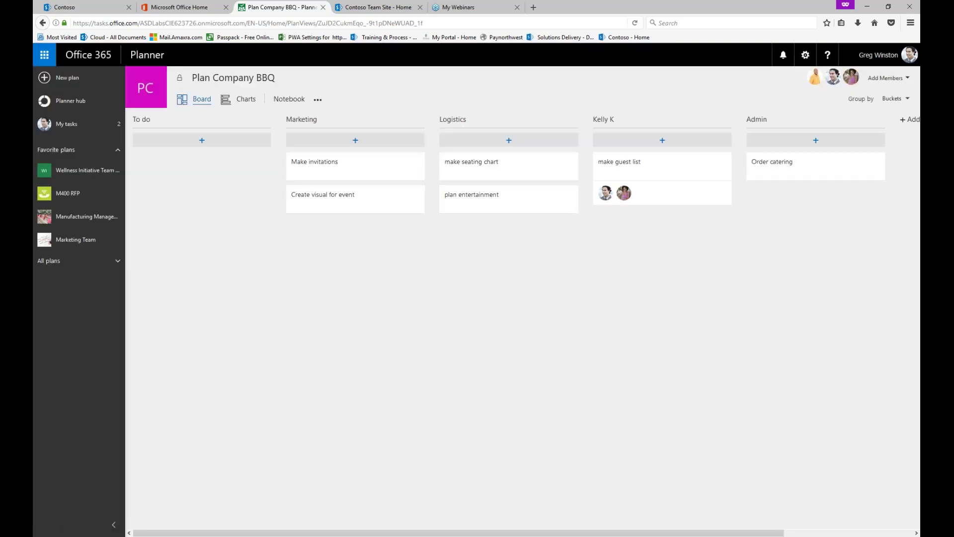
pyautogui.moveTo(815, 77); pyautogui.dragTo(793, 167)
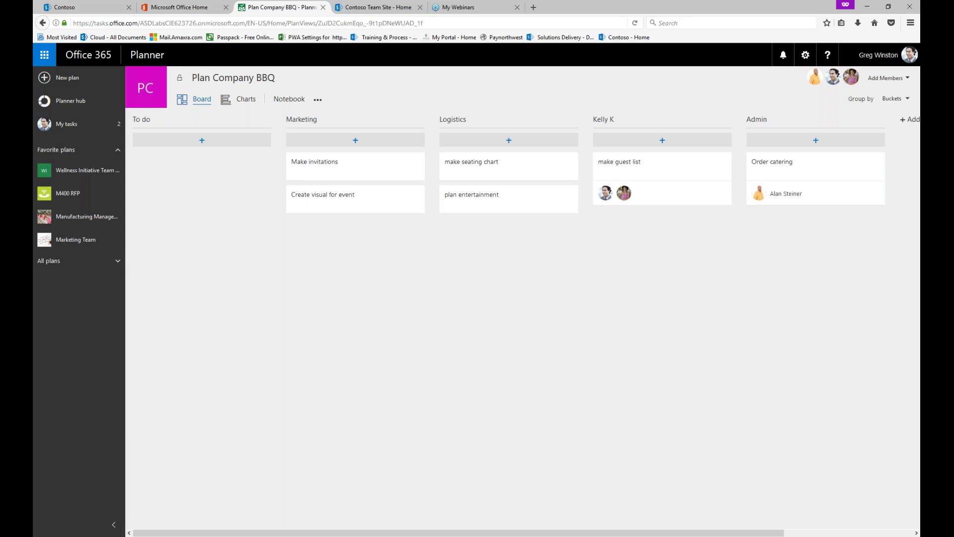
pyautogui.moveTo(851, 78); pyautogui.dragTo(356, 194)
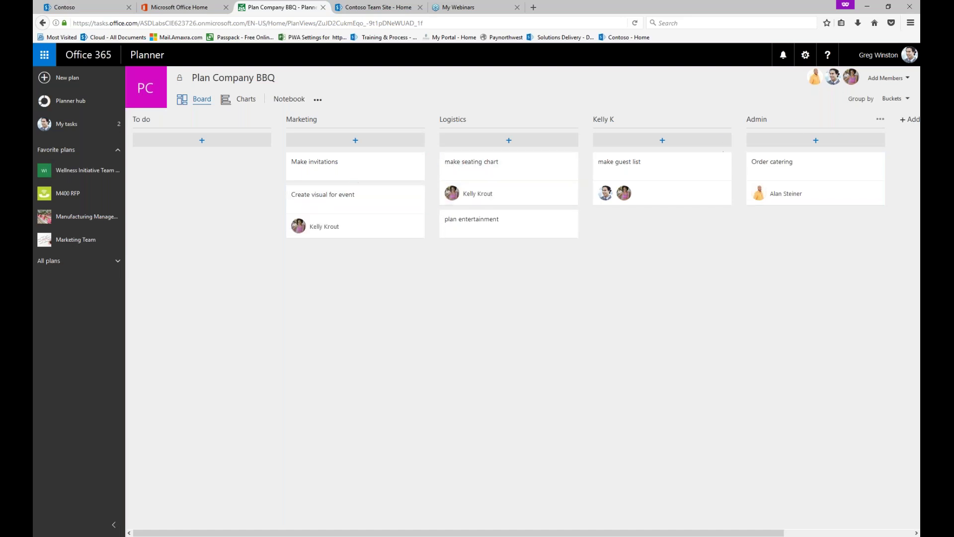
pyautogui.moveTo(815, 77); pyautogui.dragTo(376, 177)
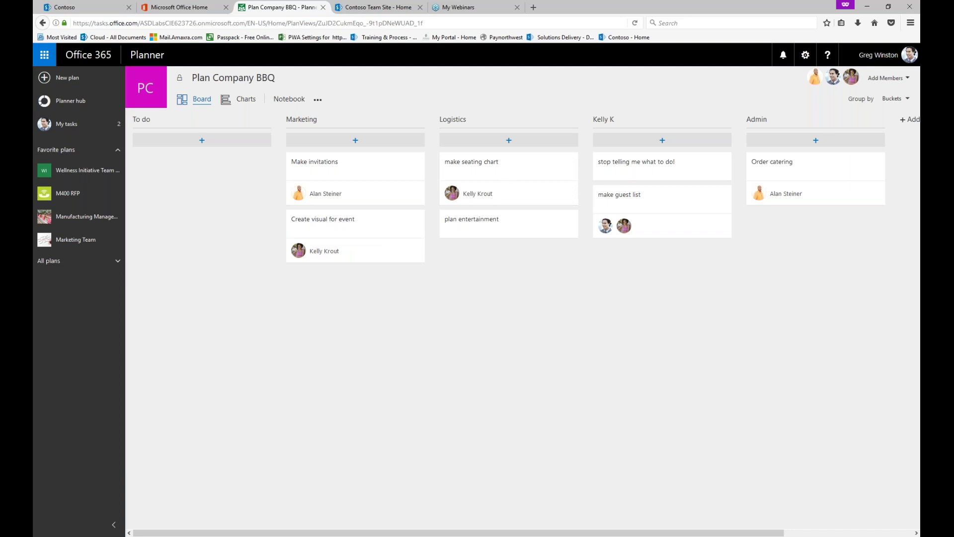
# Assign the 'stop telling me what to do!' task to a member and move it to To do
pyautogui.click(506, 176)
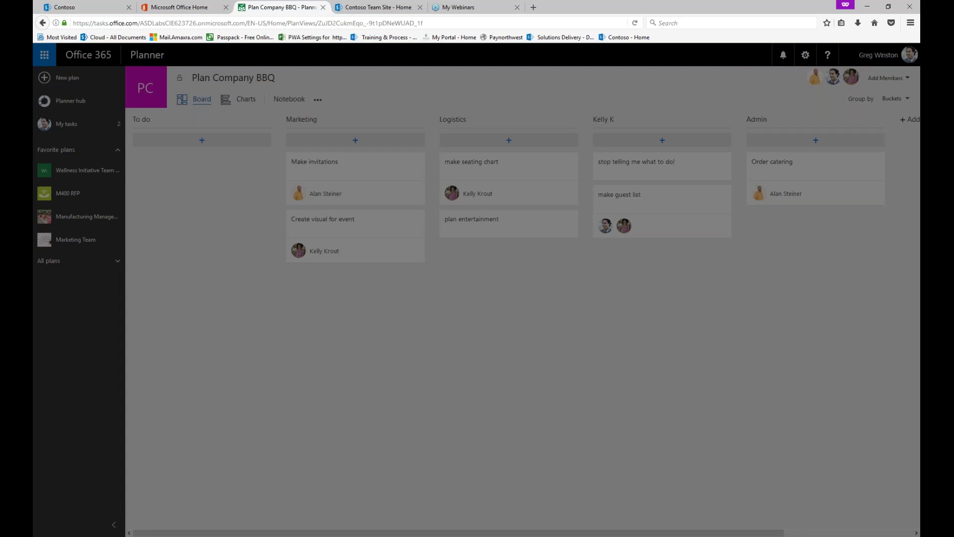
pyautogui.click(642, 78)
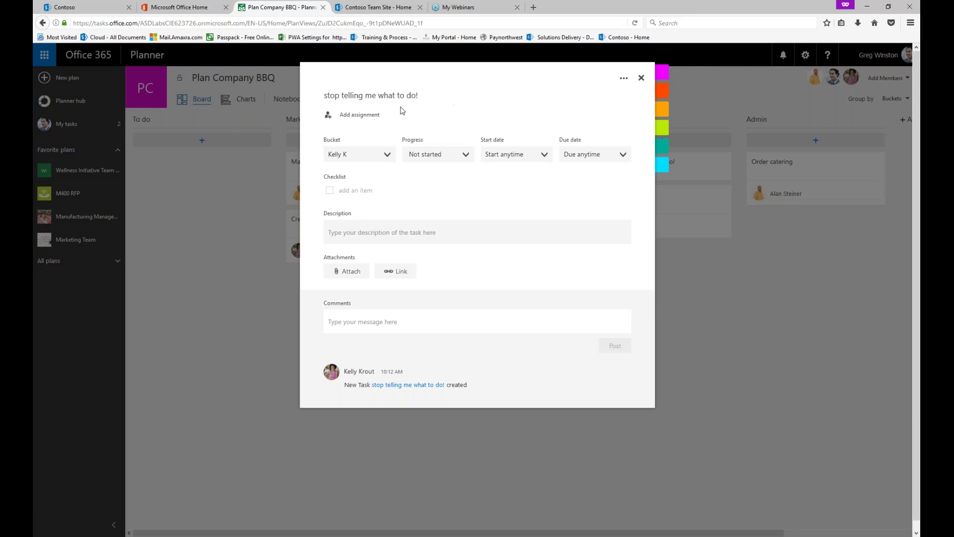
pyautogui.click(376, 117)
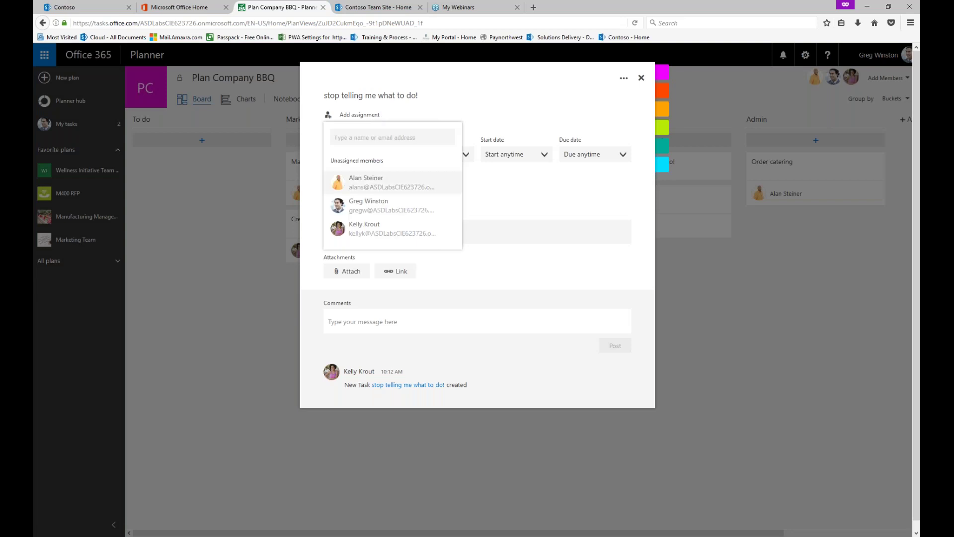
pyautogui.click(371, 182)
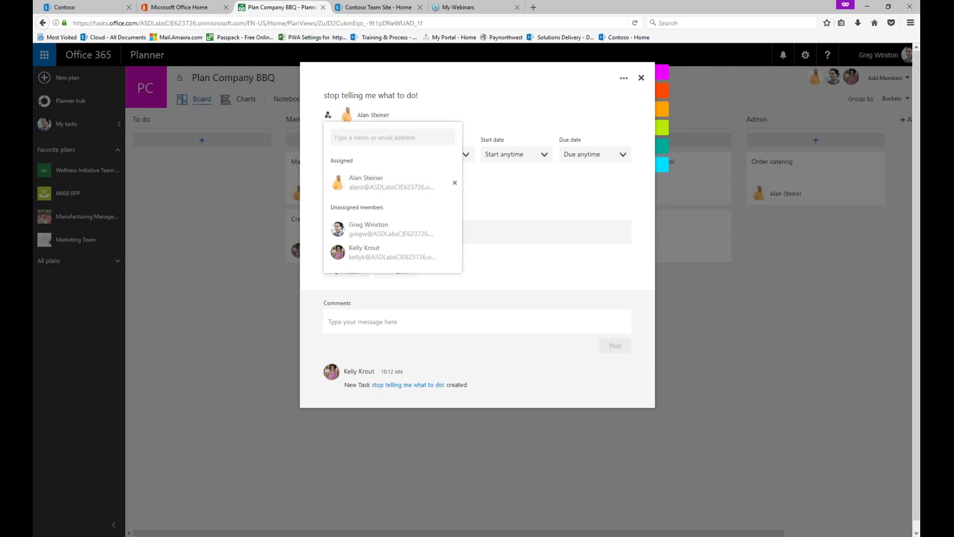
pyautogui.click(542, 191)
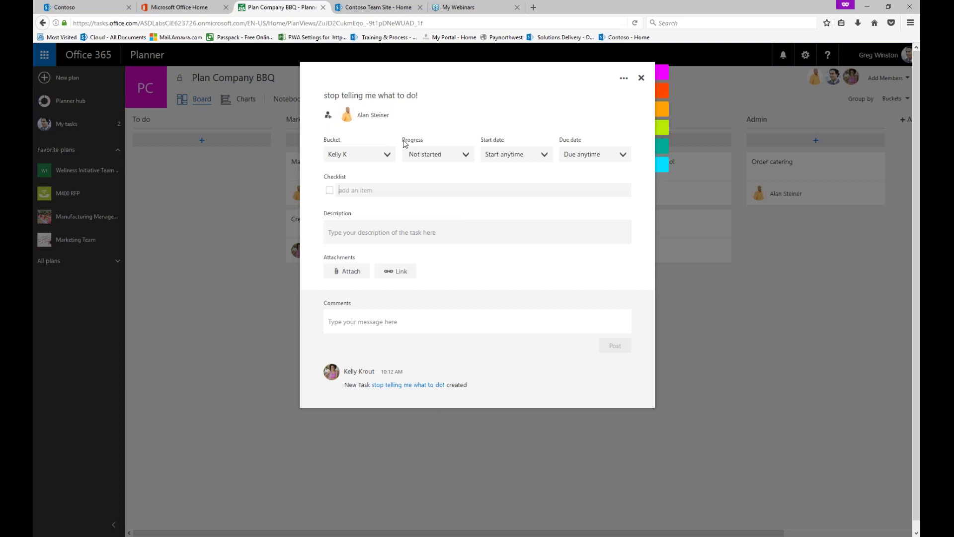
pyautogui.click(384, 155)
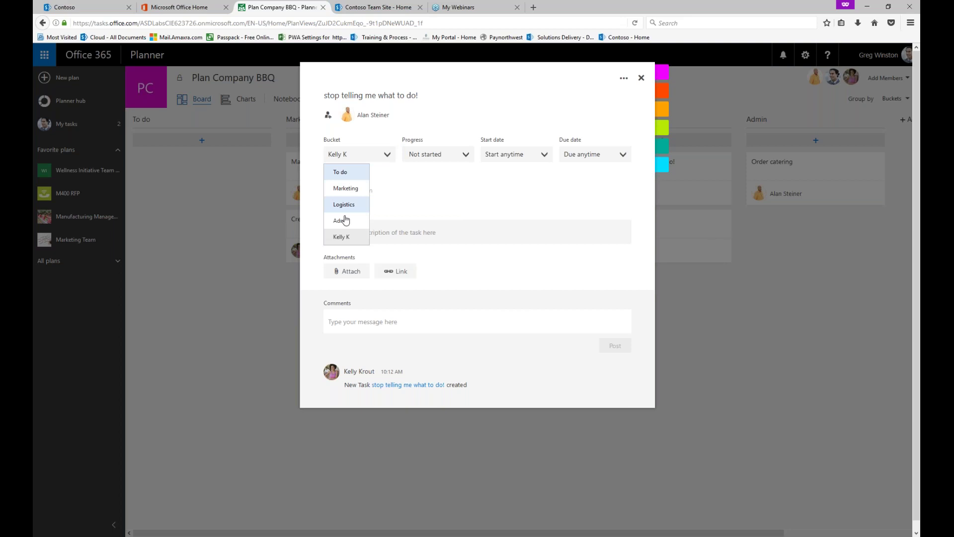
pyautogui.click(343, 172)
# Keep its progress Not started, set start date June 2 and due date May 30
pyautogui.click(426, 160)
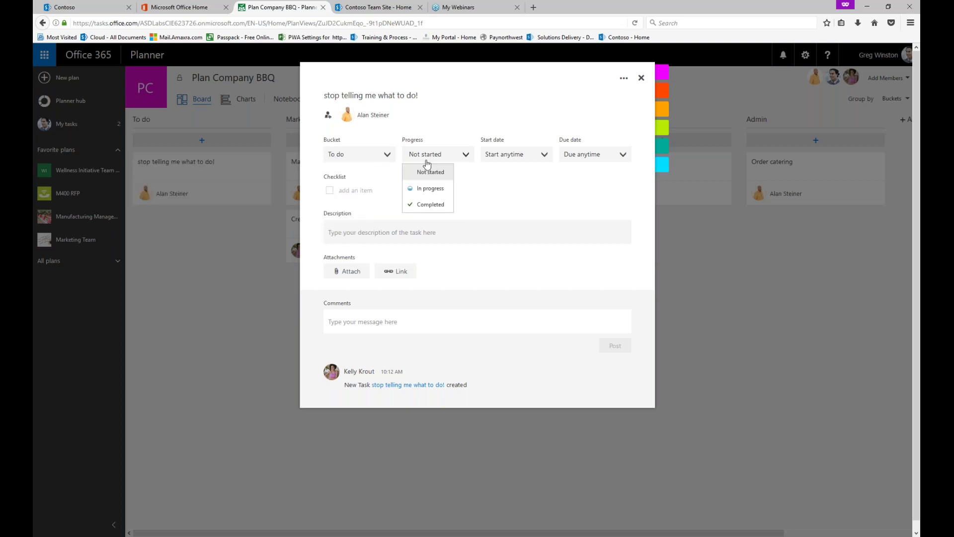
pyautogui.click(430, 173)
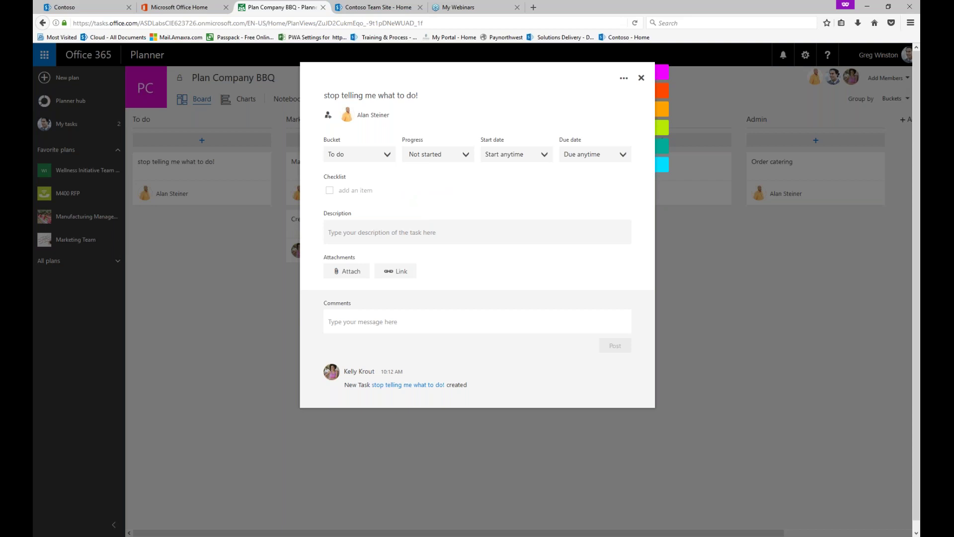
pyautogui.click(505, 160)
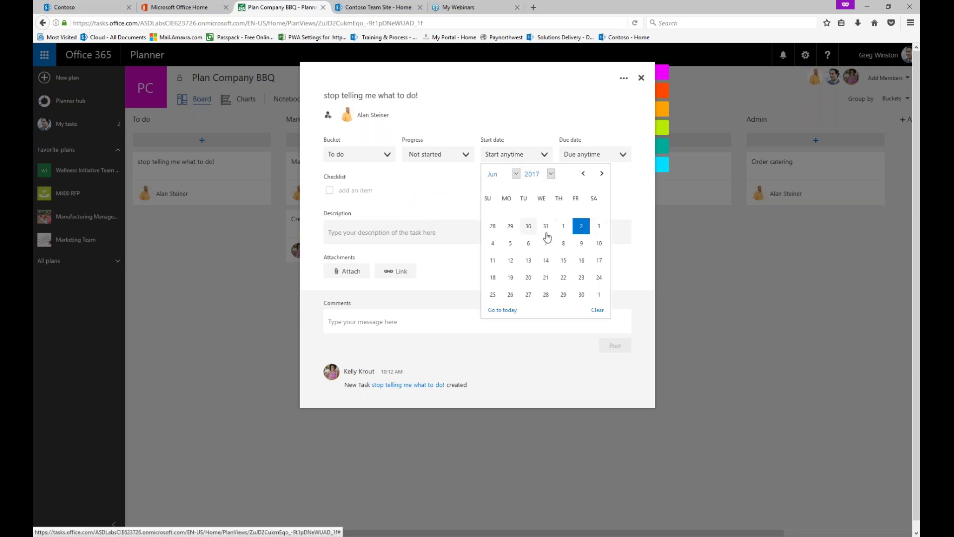
pyautogui.click(581, 228)
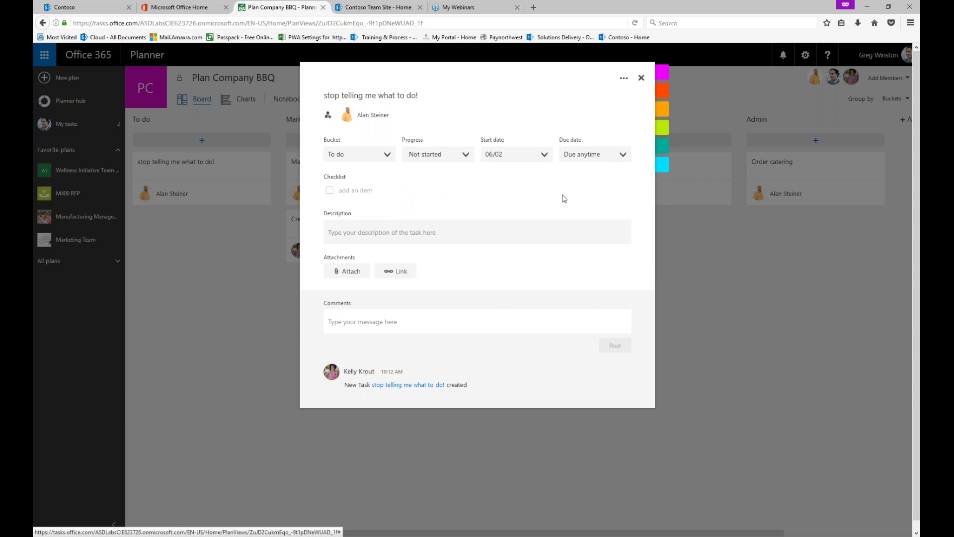
pyautogui.click(573, 155)
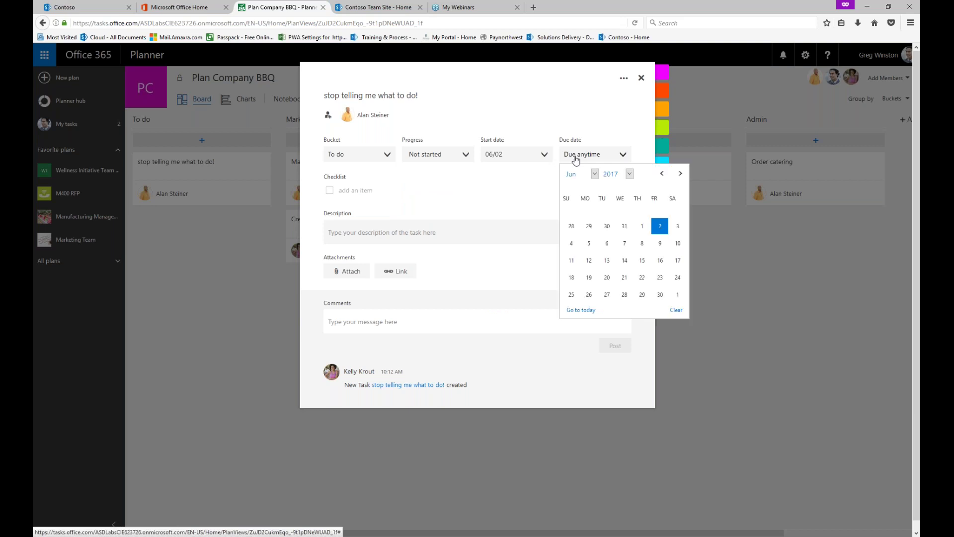
pyautogui.click(607, 227)
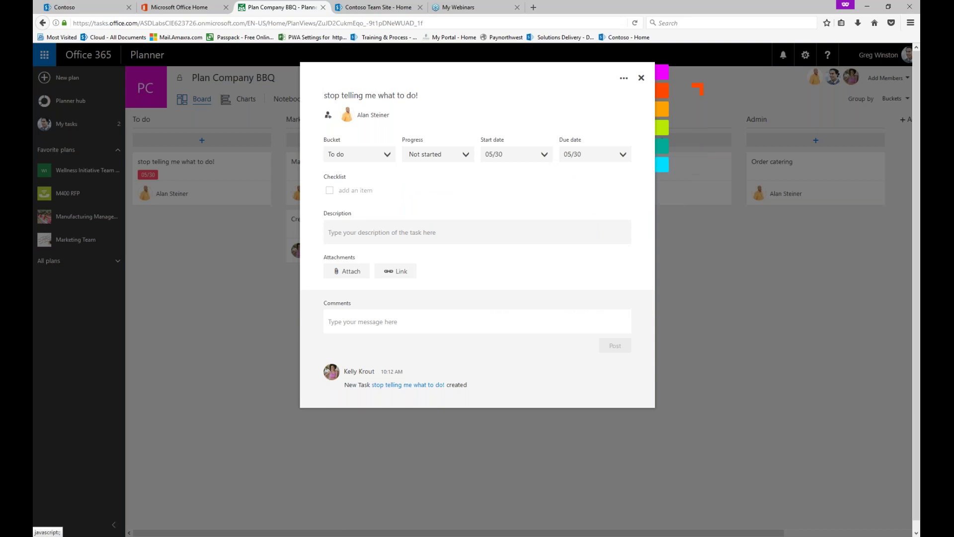
pyautogui.click(641, 79)
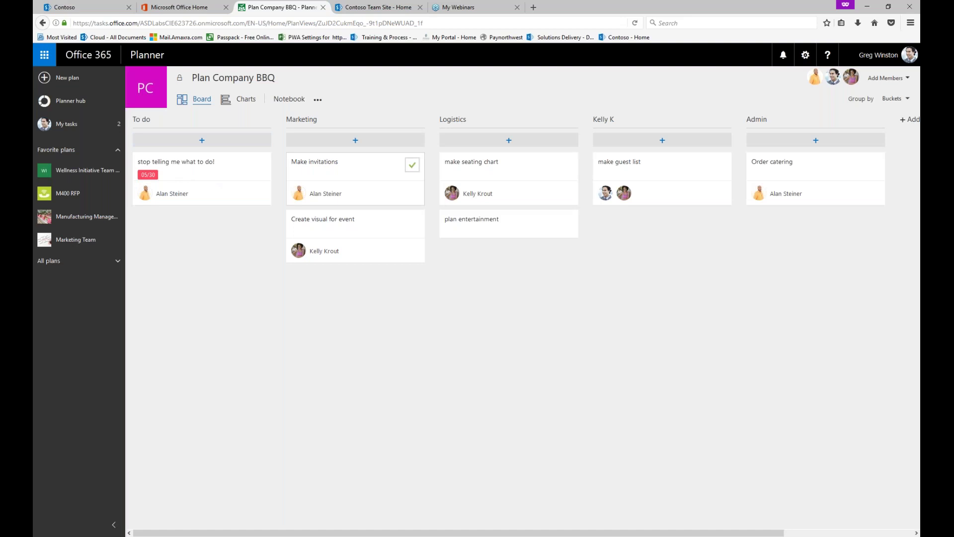
# Name the plan's labels High, Med, Low, Feedback Request, More info needed and Needs approval
pyautogui.click(485, 184)
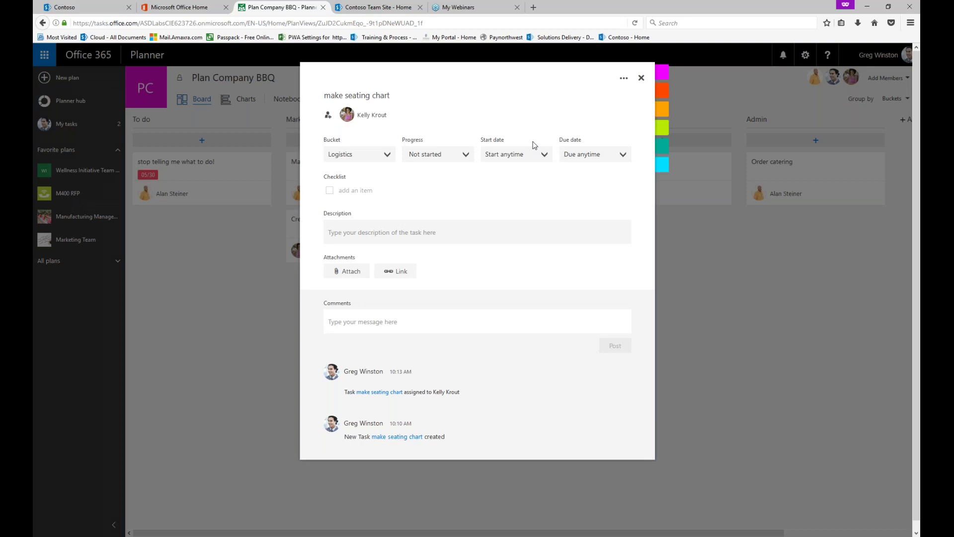
pyautogui.moveTo(702, 91)
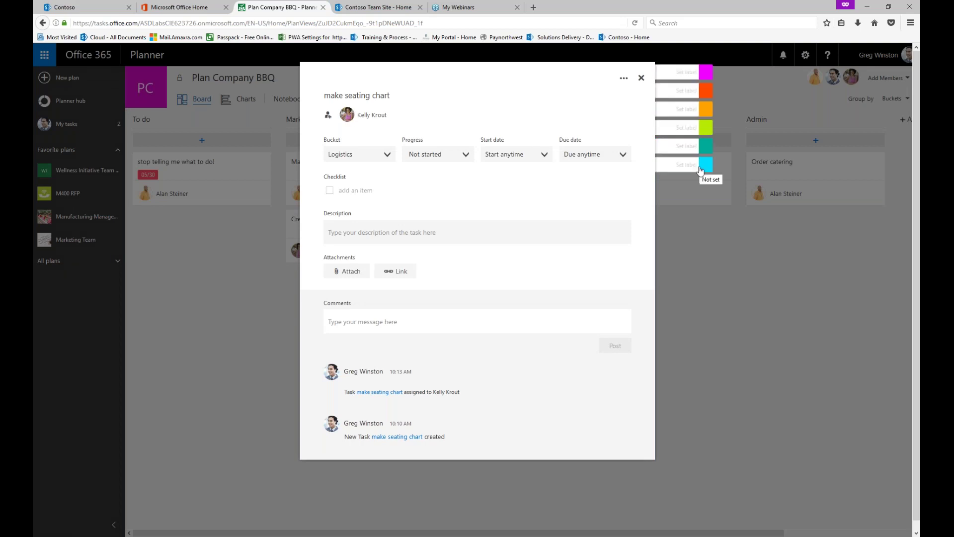
pyautogui.write('High')
pyautogui.press('Return')
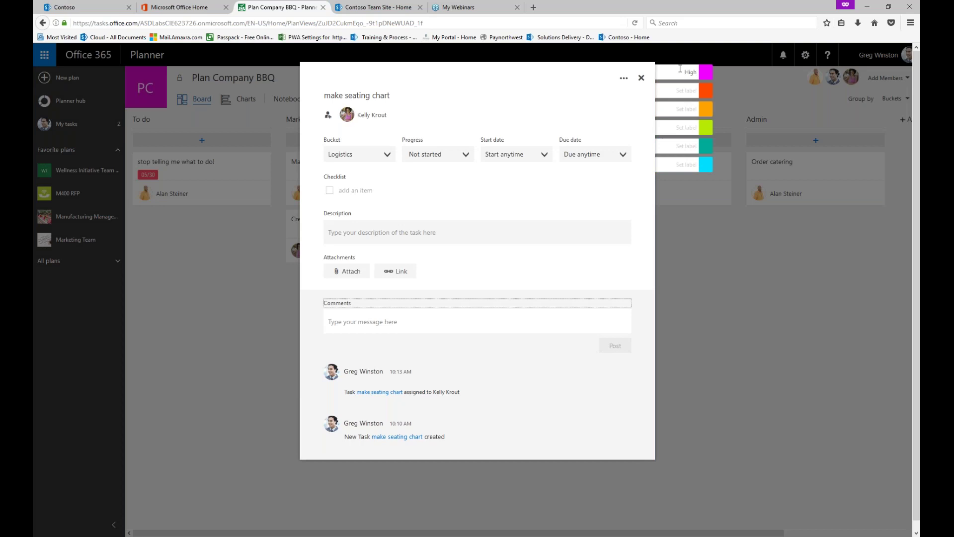
pyautogui.click(690, 91)
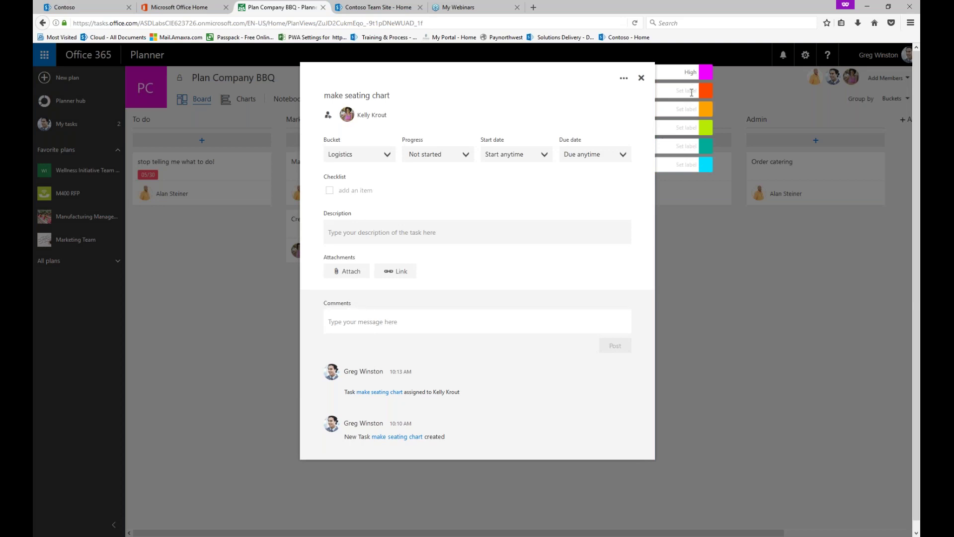
pyautogui.write('Med')
pyautogui.click(690, 109)
pyautogui.write('Low')
pyautogui.click(686, 125)
pyautogui.write('Re')
pyautogui.press('BackSpace')
pyautogui.press('BackSpace')
pyautogui.write('FeedbackReq')
pyautogui.write('uest')
pyautogui.write('More info n')
pyautogui.write('eeded')
pyautogui.write('Needs approval')
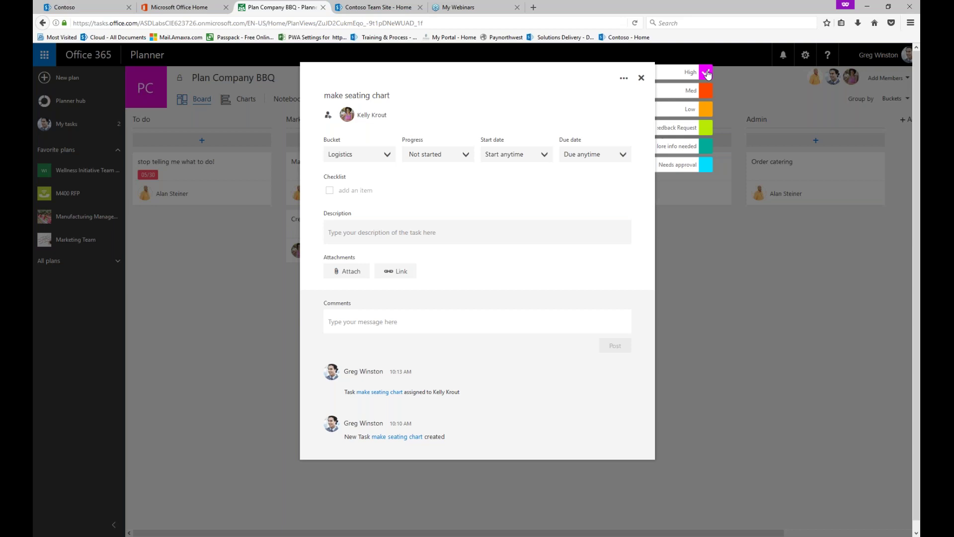
# Apply the High, More info needed and Needs approval labels to make seating chart
pyautogui.click(707, 73)
pyautogui.click(710, 147)
pyautogui.click(705, 165)
pyautogui.click(641, 79)
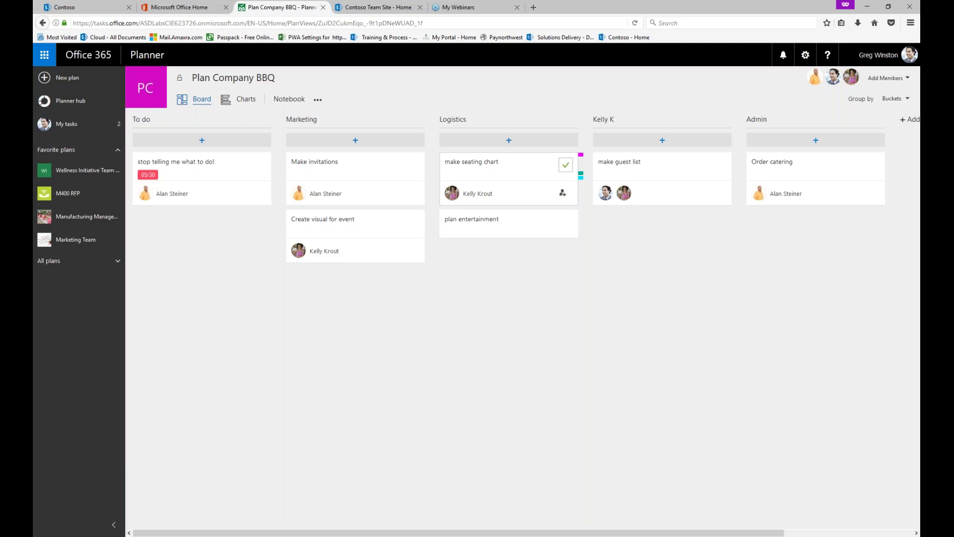
# Set make seating chart's progress to In progress
pyautogui.click(497, 169)
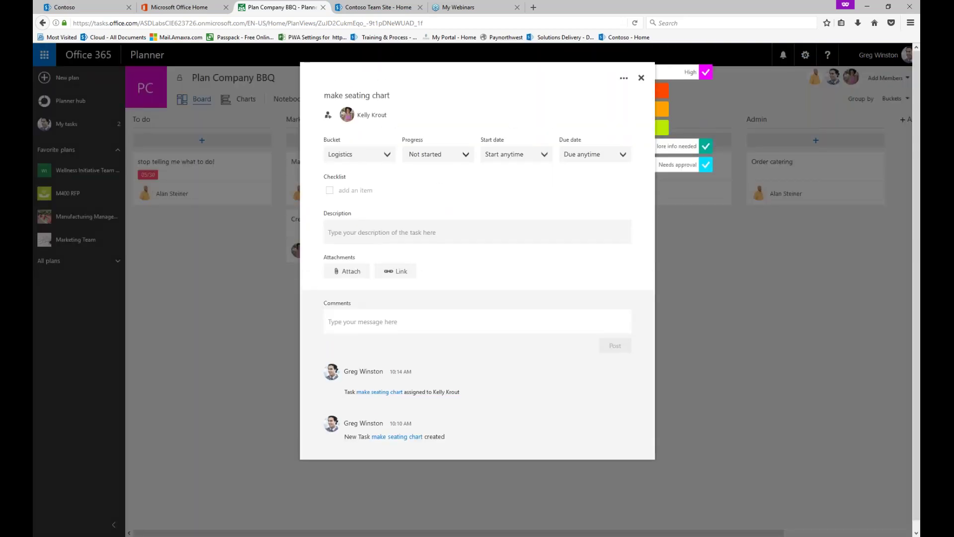
pyautogui.click(438, 155)
pyautogui.click(431, 188)
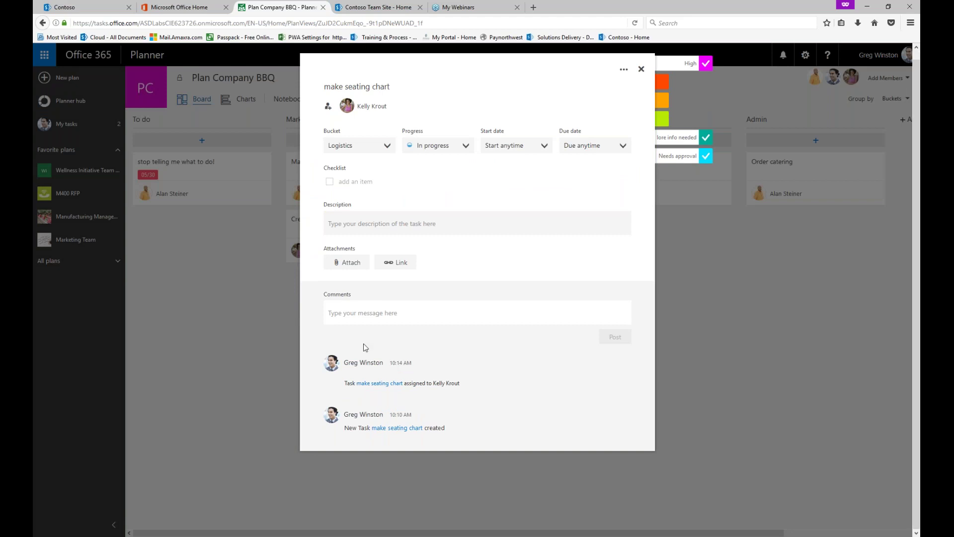
# Post a comment saying the task is waiting on a colleague's approval, with spelling corrected
pyautogui.click(365, 321)
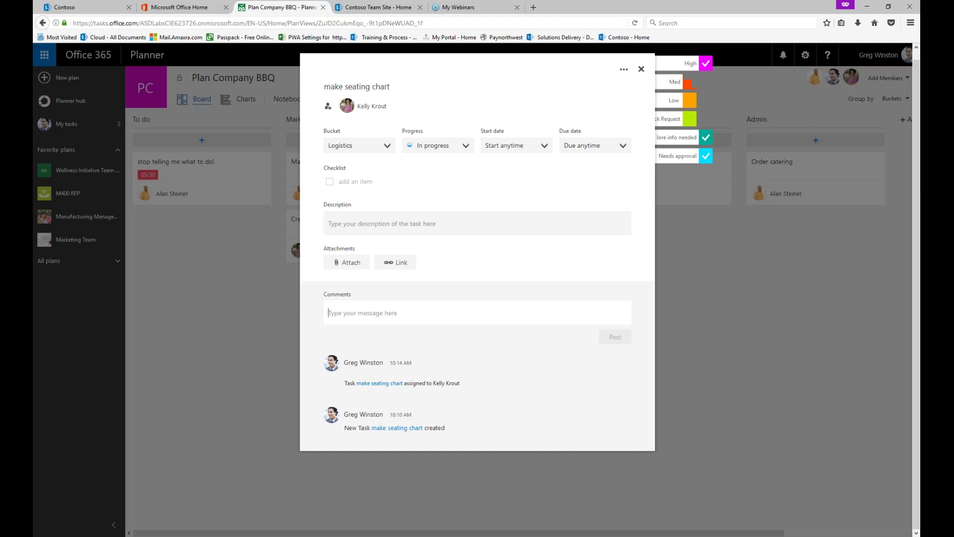
pyautogui.click(457, 311)
pyautogui.write('Waiting on apporval')
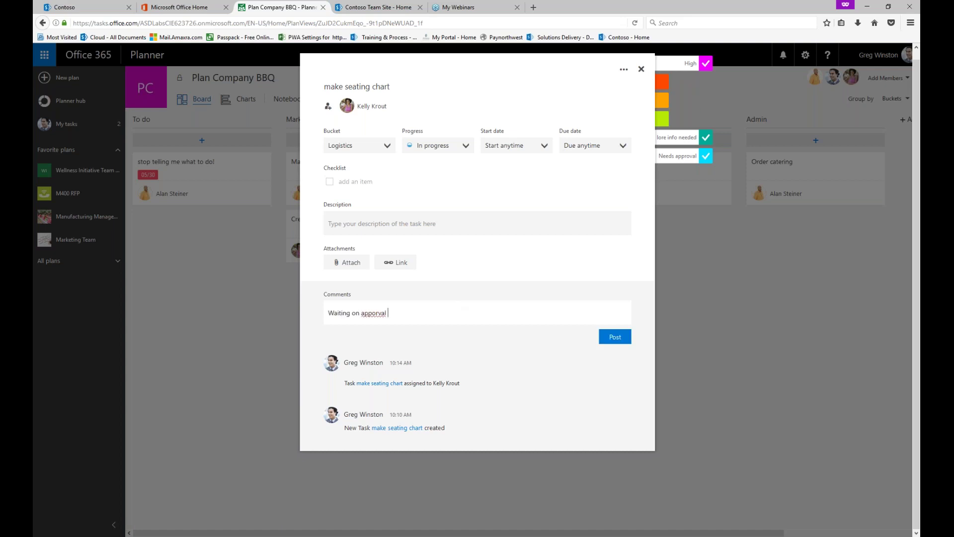
pyautogui.press('BackSpace')
pyautogui.press('BackSpace')
pyautogui.press('BackSpace')
pyautogui.press('BackSpace')
pyautogui.press('BackSpace')
pyautogui.press('BackSpace')
pyautogui.write('roval from Kelly')
pyautogui.rightClick(373, 314)
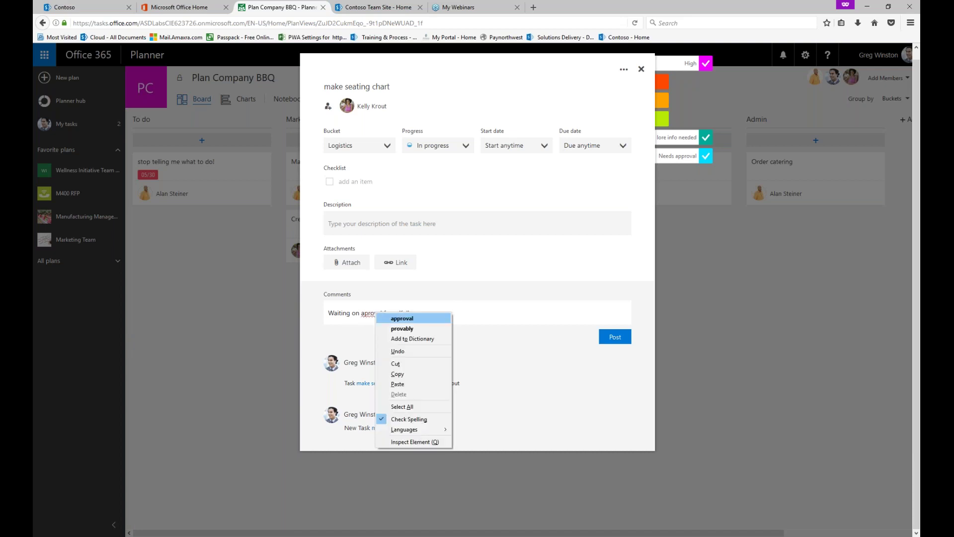
pyautogui.click(402, 318)
pyautogui.click(615, 337)
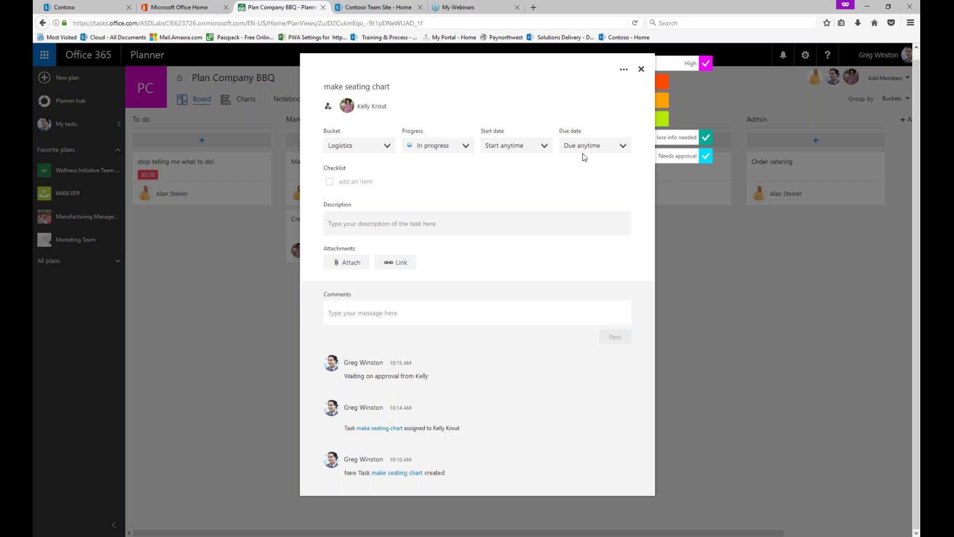
pyautogui.click(641, 69)
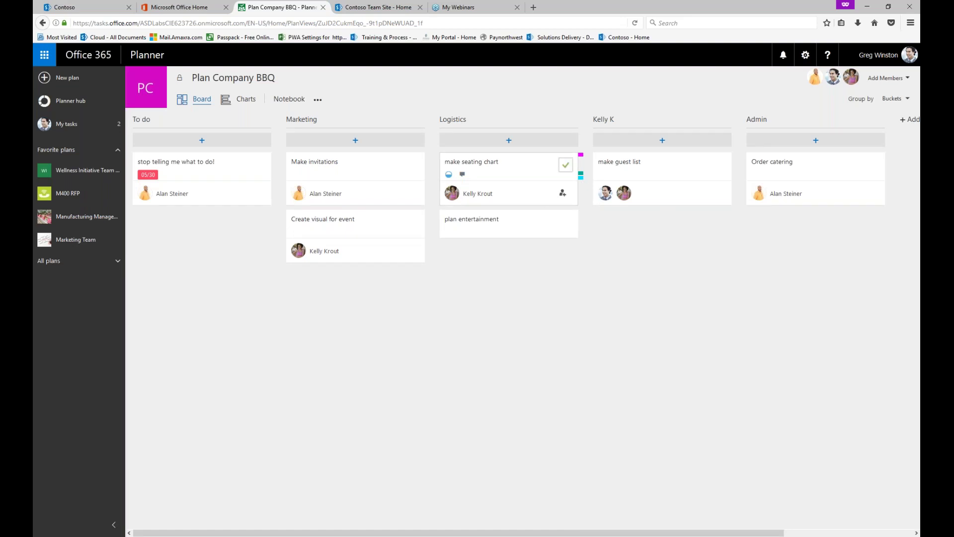
# Set Make invitations to In progress, starting 06/08 and due 06/22
pyautogui.click(364, 181)
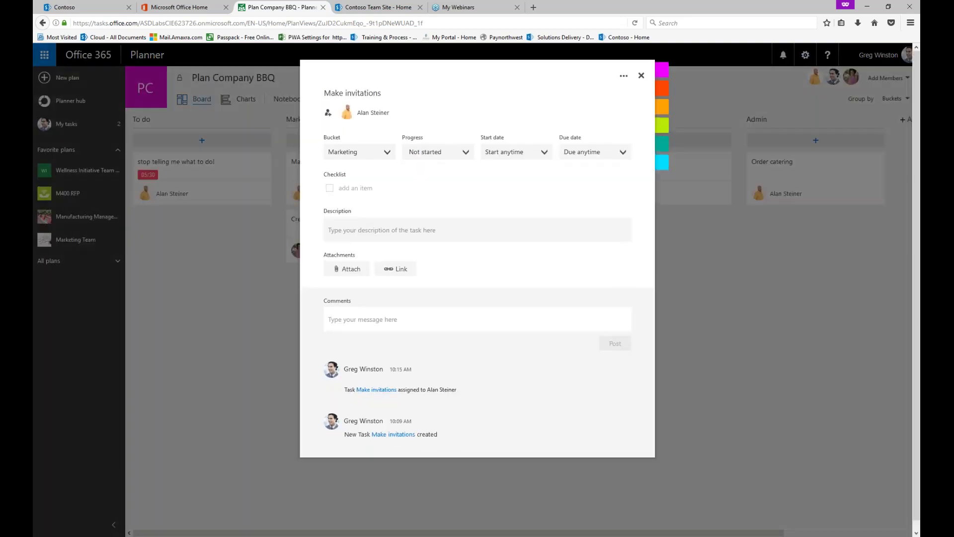
pyautogui.click(437, 154)
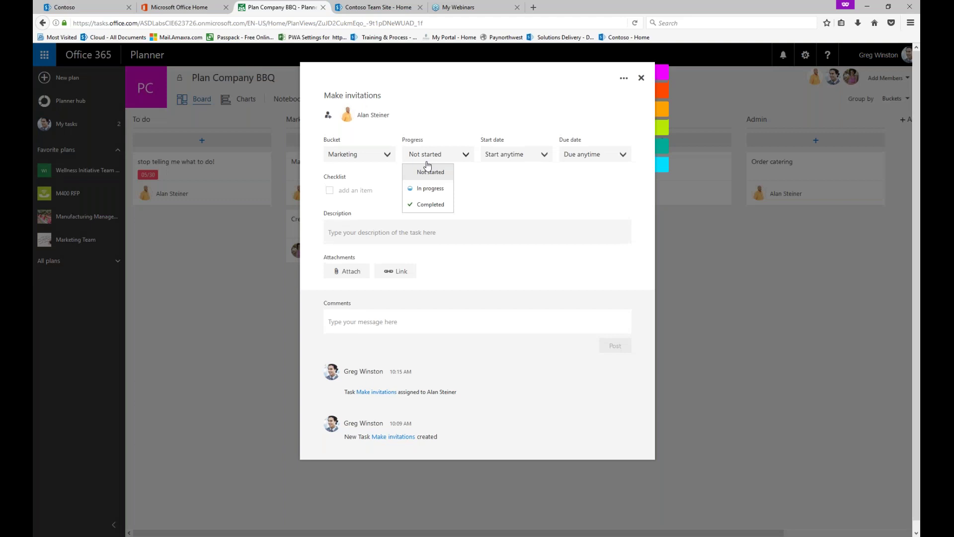
pyautogui.click(430, 189)
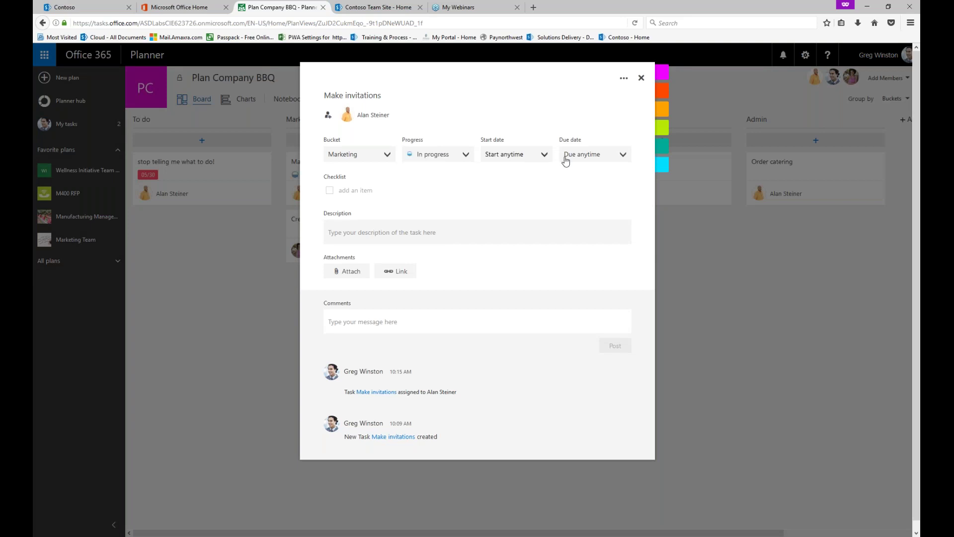
pyautogui.click(587, 158)
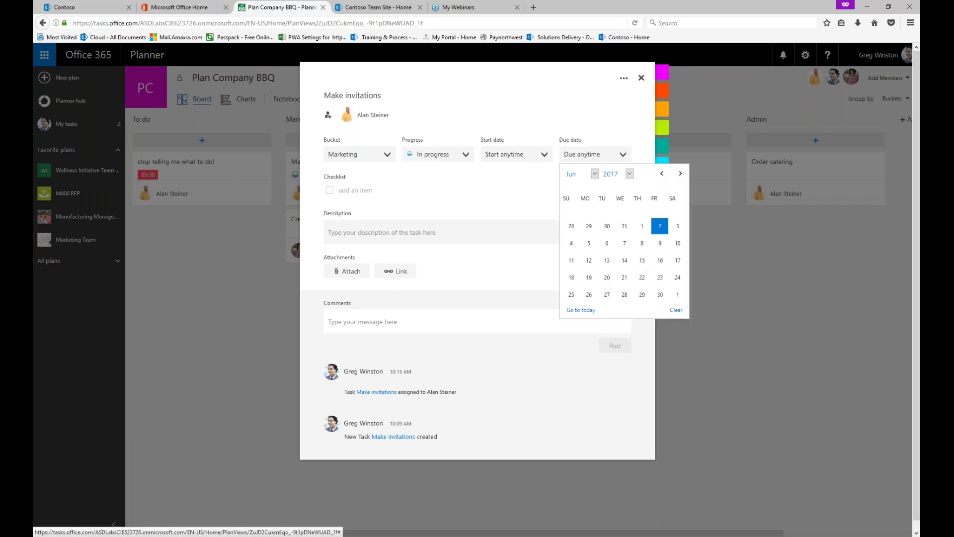
pyautogui.click(642, 277)
pyautogui.click(533, 160)
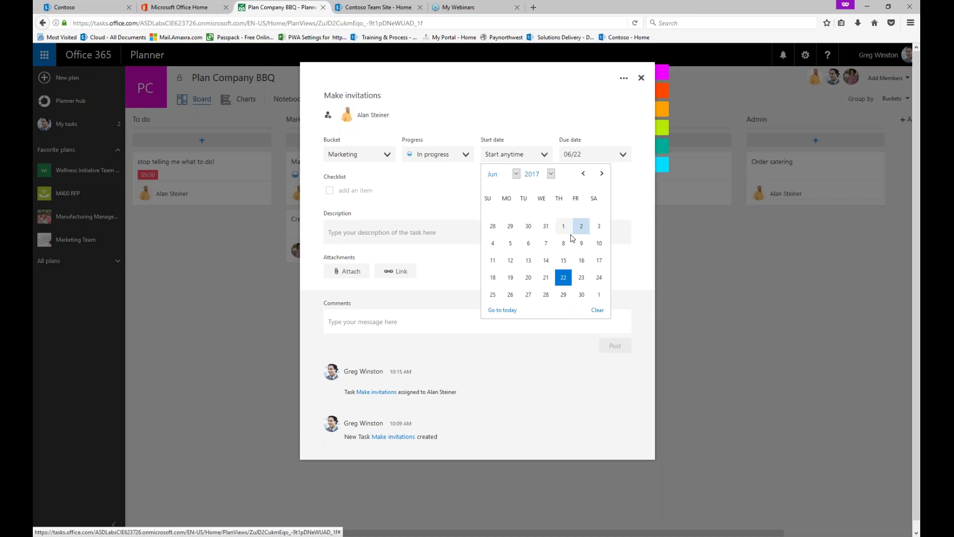
pyautogui.click(558, 240)
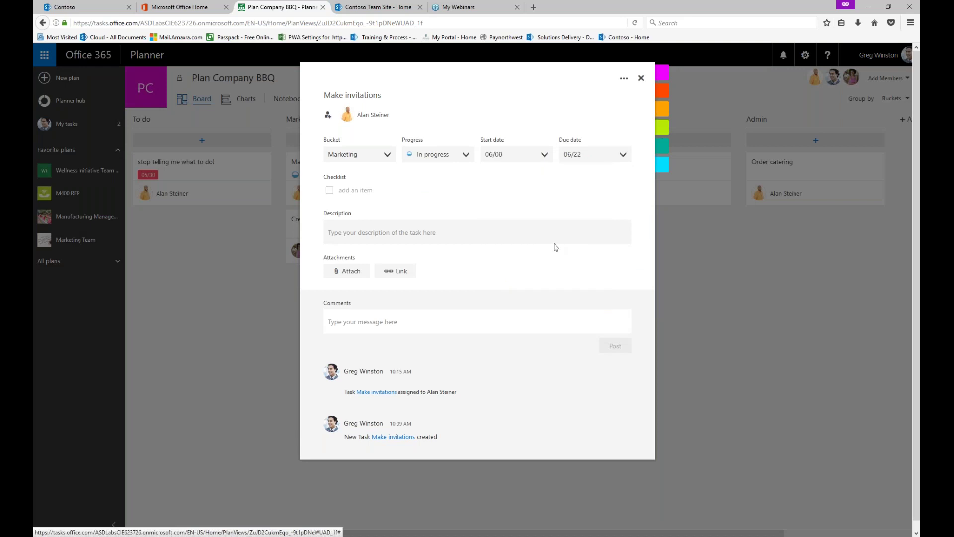
# Add checklist items 'Create a desgin', 'Find a company to order with', 'Number of invities', show it on the card, and tick the first two
pyautogui.click(343, 190)
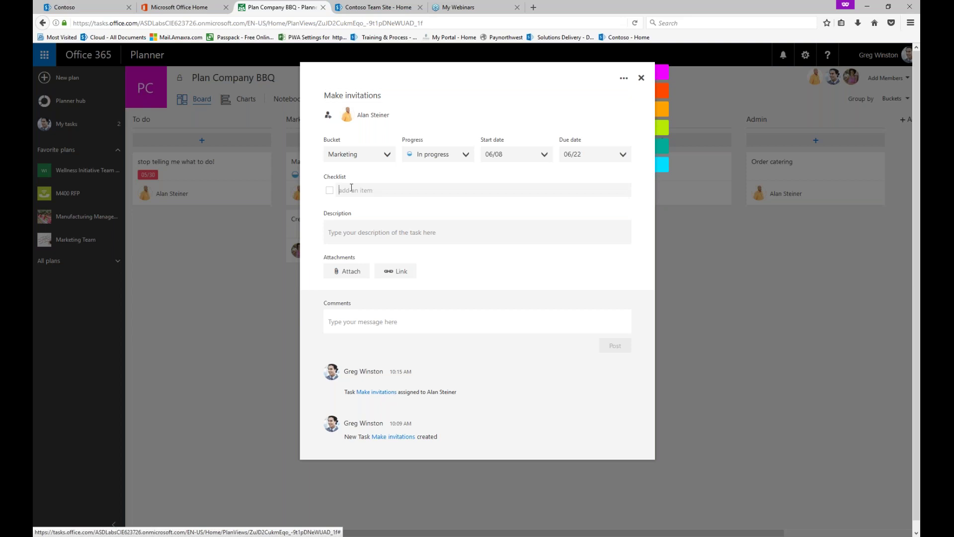
pyautogui.write('Create a desgin')
pyautogui.press('Return')
pyautogui.write('F')
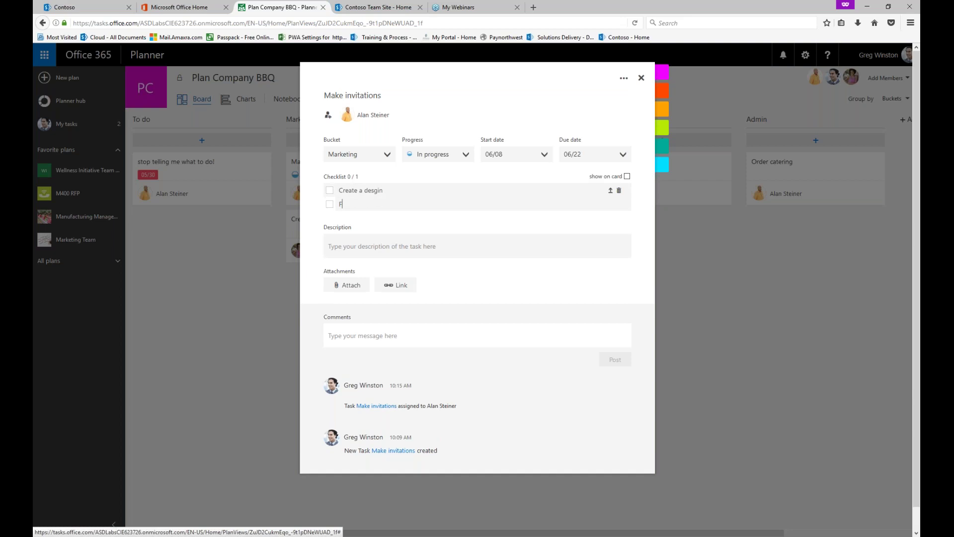
pyautogui.write('ind a company to order with')
pyautogui.press('Return')
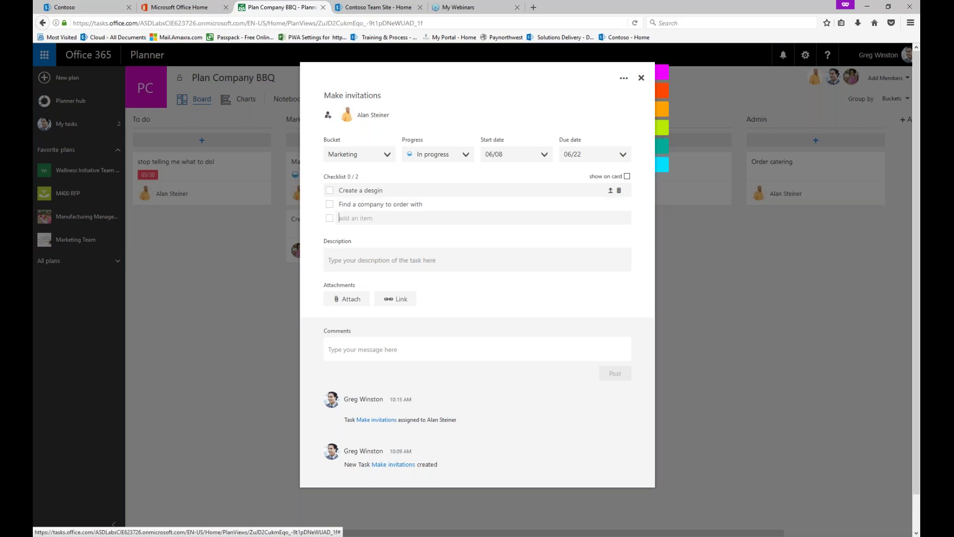
pyautogui.write('Number of invities')
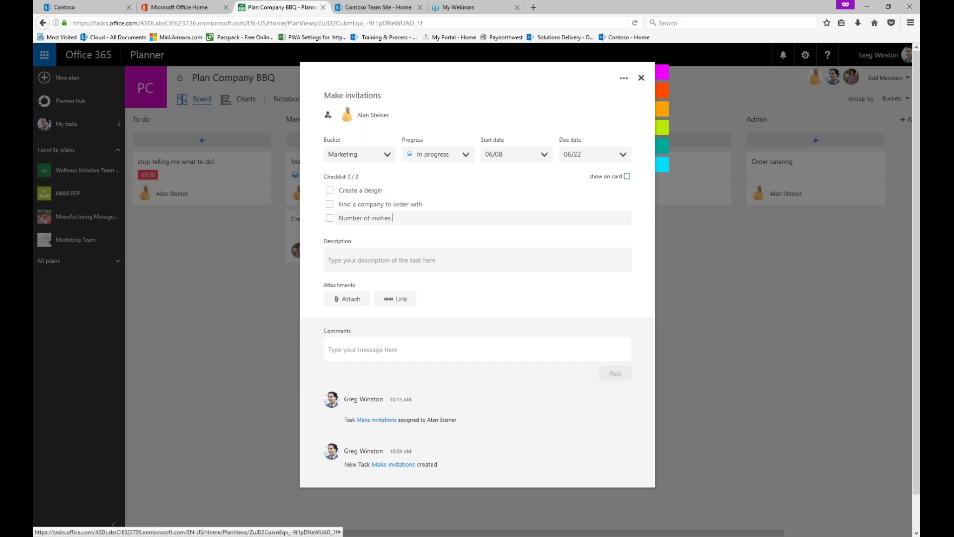
pyautogui.press('Return')
pyautogui.click(627, 177)
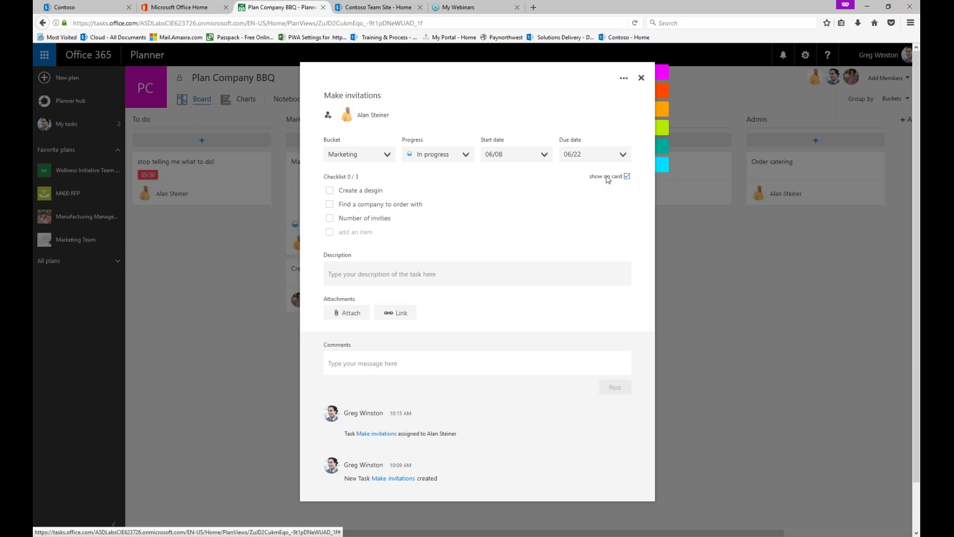
pyautogui.click(330, 190)
pyautogui.click(330, 205)
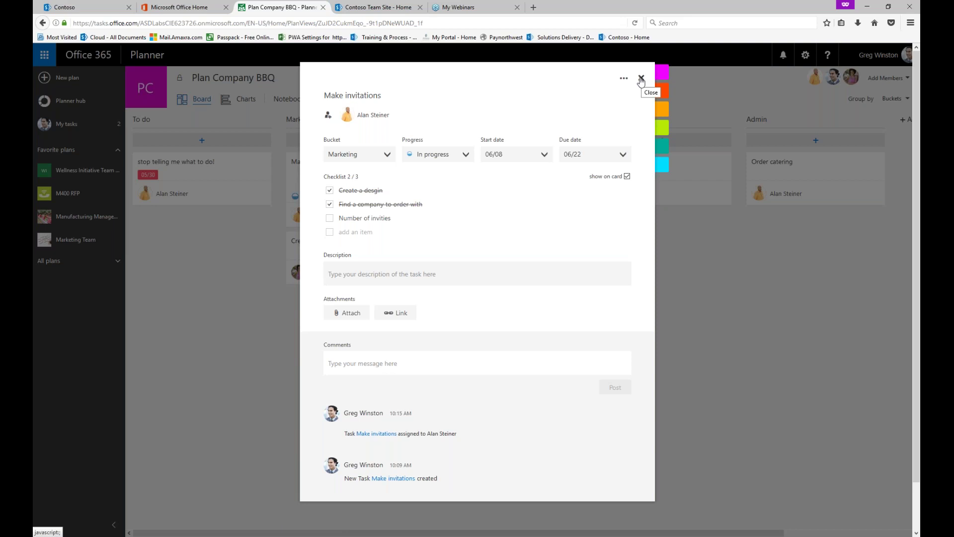
pyautogui.moveTo(661, 100)
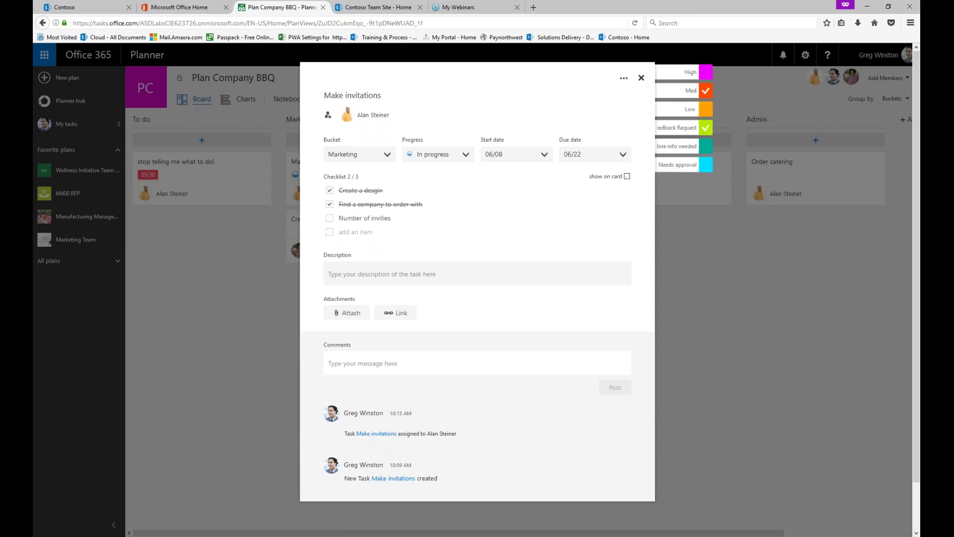
pyautogui.press('Escape')
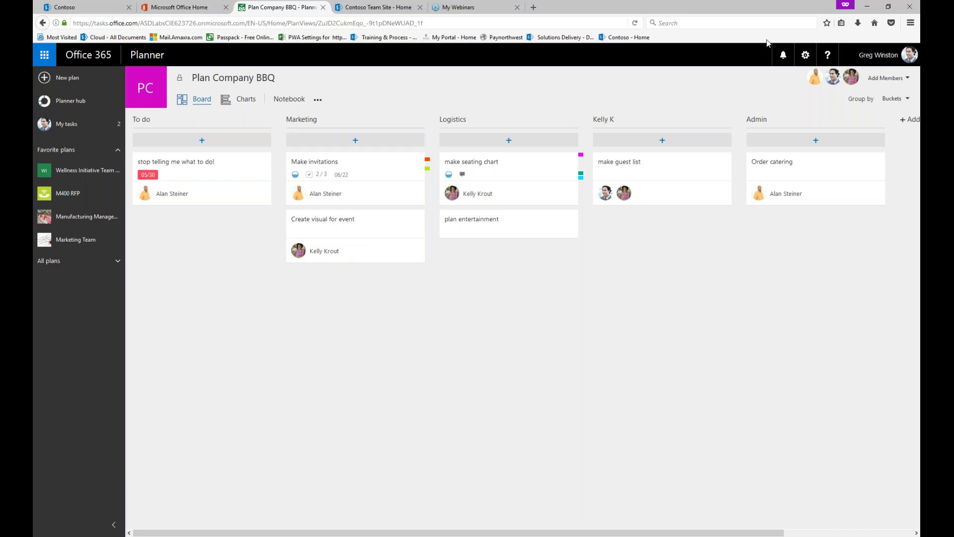
# Check the settings and other plan pages, then switch Plan Company BBQ to its Charts view
pyautogui.click(805, 55)
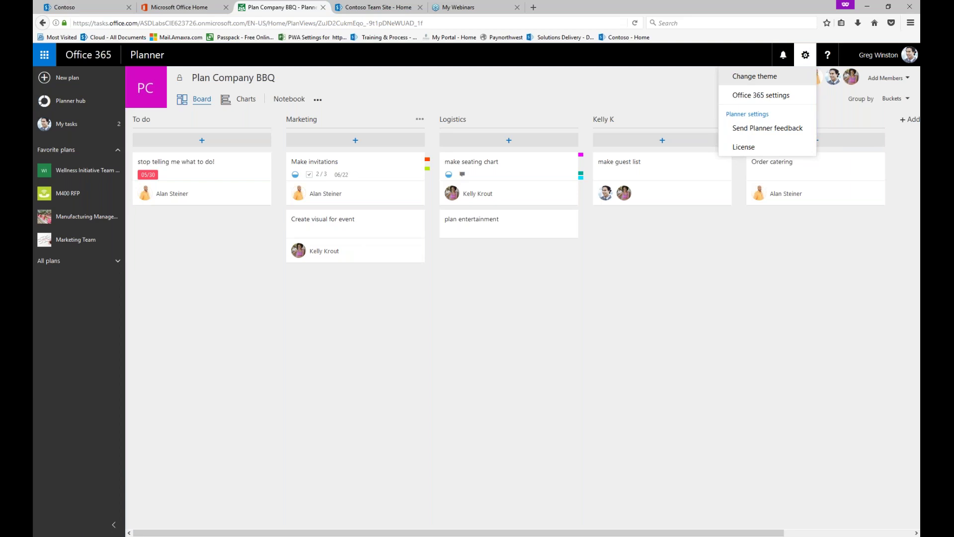
pyautogui.click(317, 100)
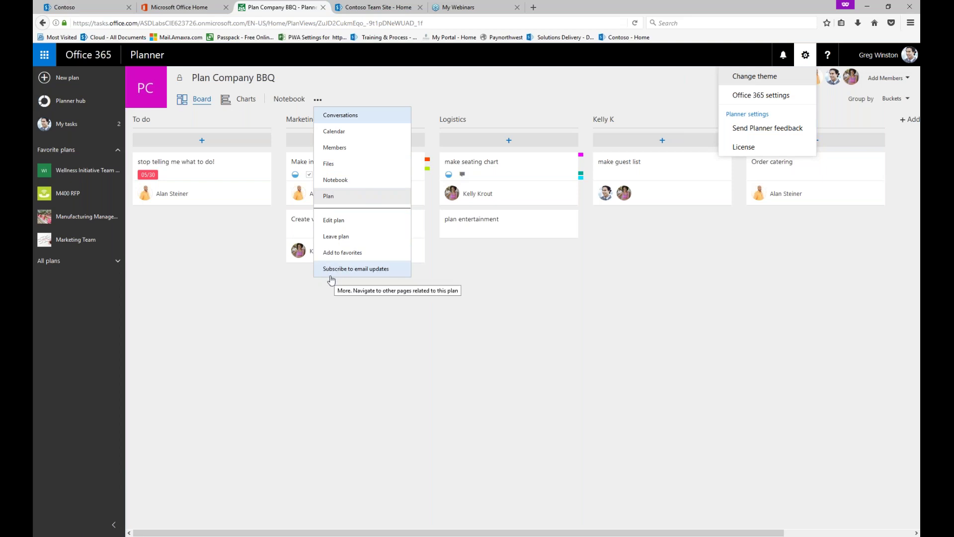
pyautogui.click(261, 278)
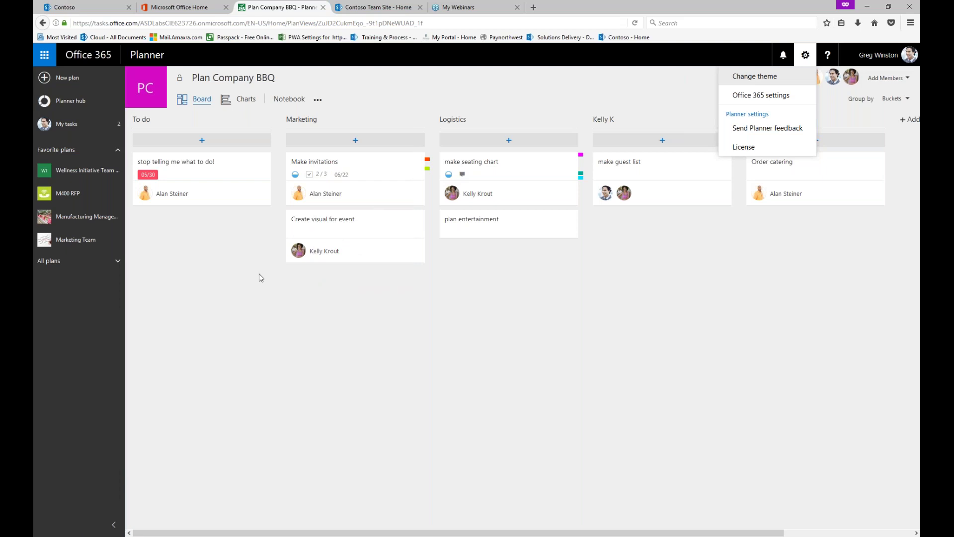
pyautogui.click(243, 105)
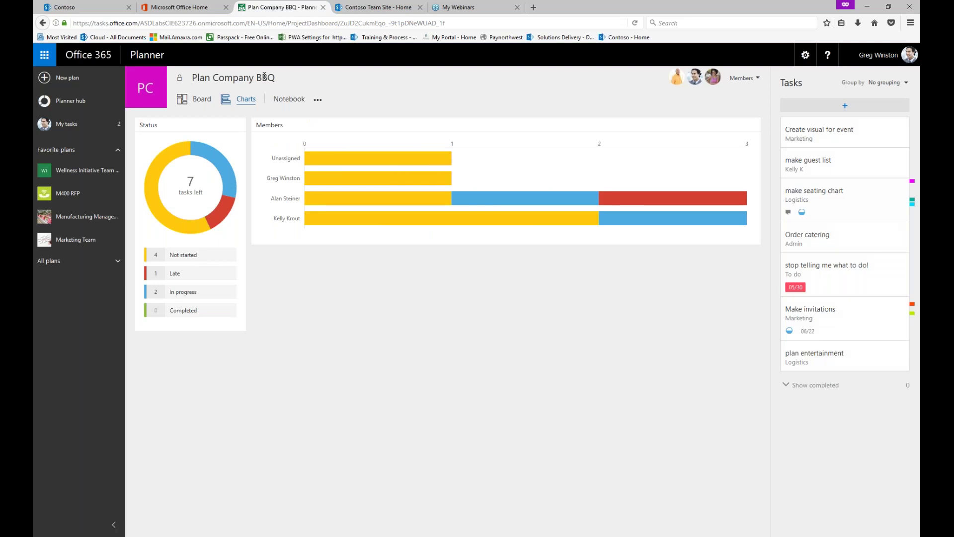
# Set the Charts task list's Group by option to Assigned to
pyautogui.moveTo(897, 159)
pyautogui.moveTo(304, 181)
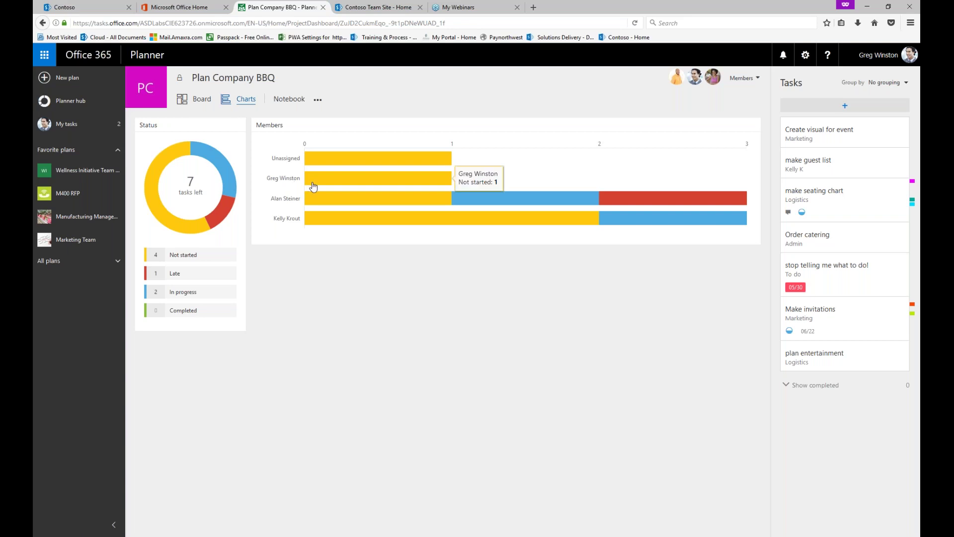
pyautogui.moveTo(311, 198)
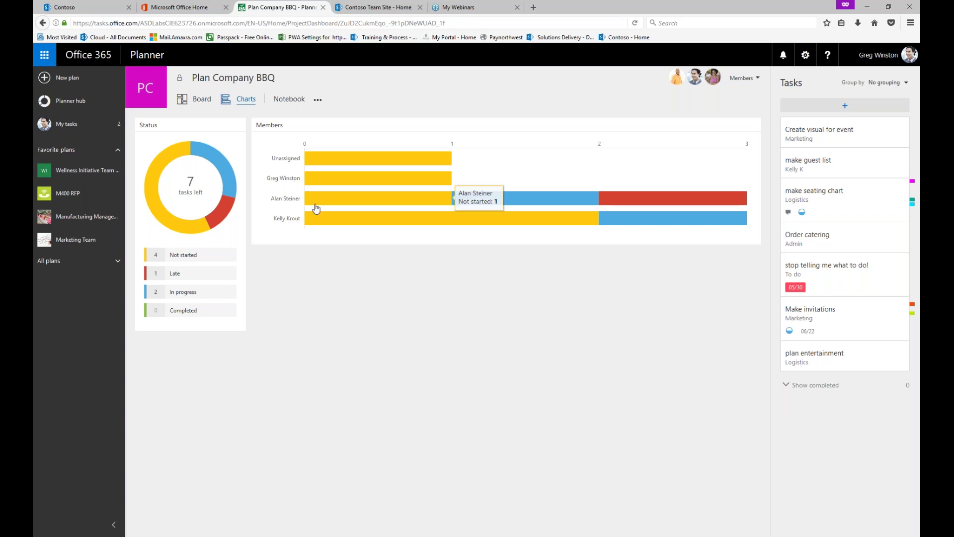
pyautogui.moveTo(320, 222)
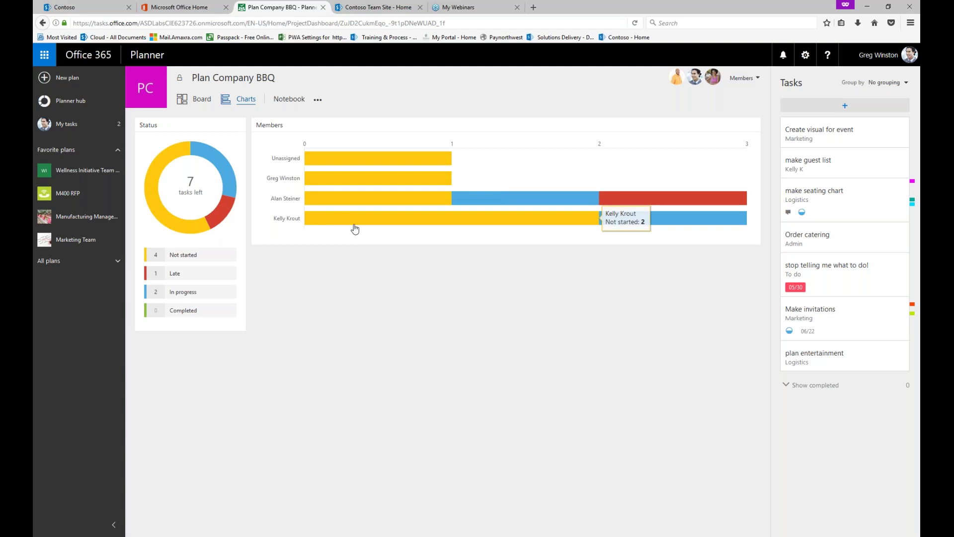
pyautogui.moveTo(684, 221)
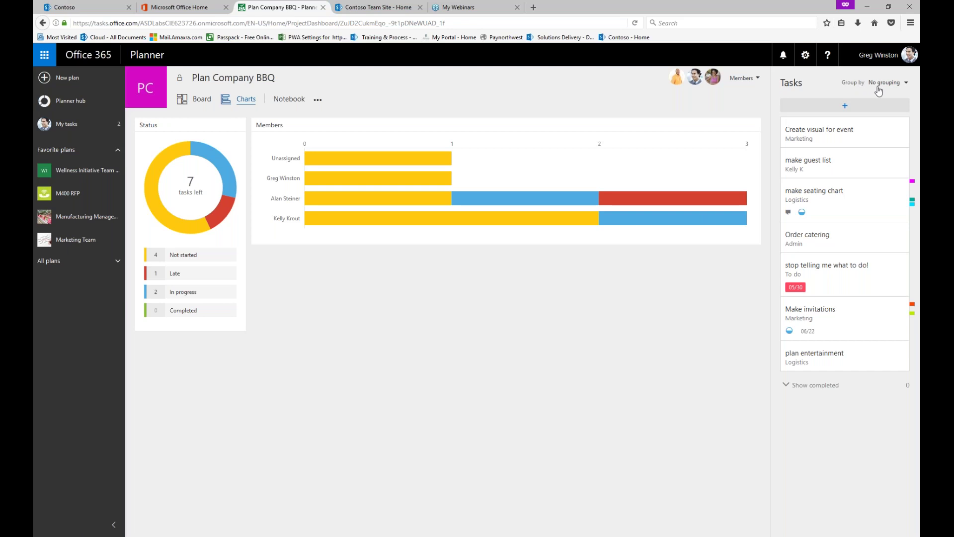
pyautogui.moveTo(877, 272)
pyautogui.click(889, 82)
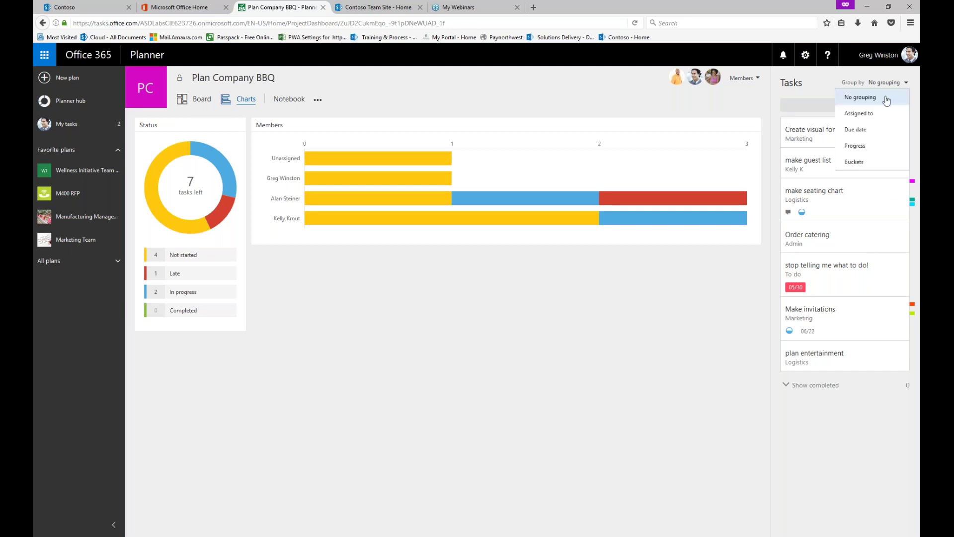
pyautogui.click(858, 113)
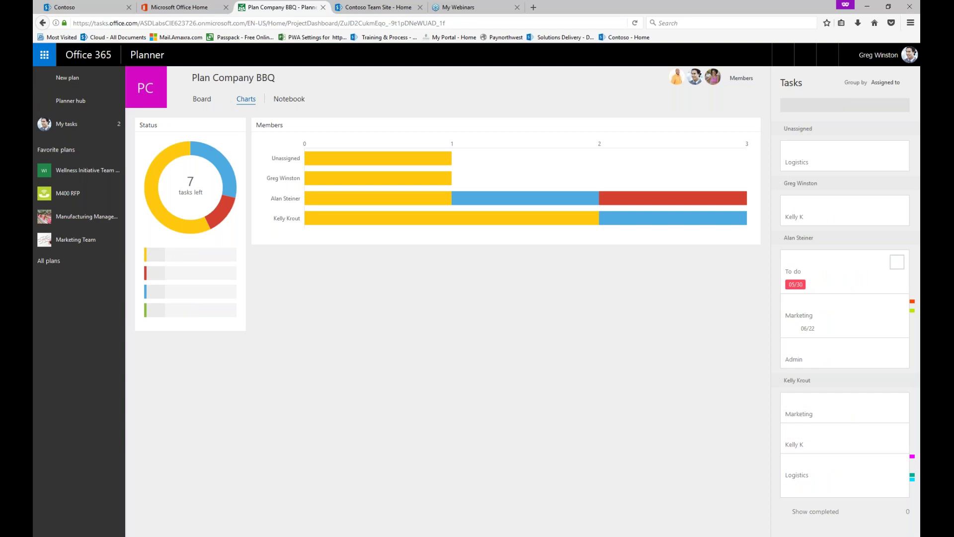
# Add another team member as assignee on the 'stop telling me what to do!' task
pyautogui.click(796, 278)
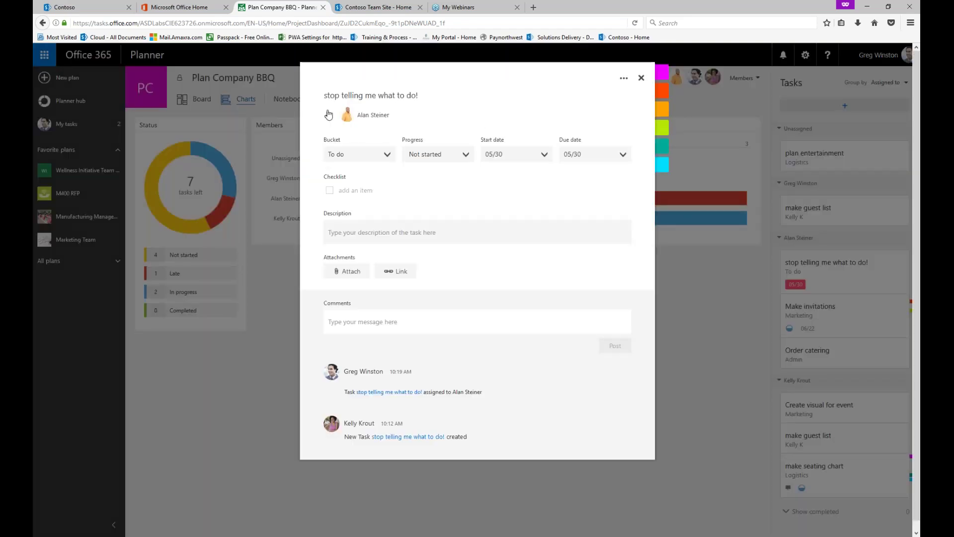
pyautogui.click(327, 115)
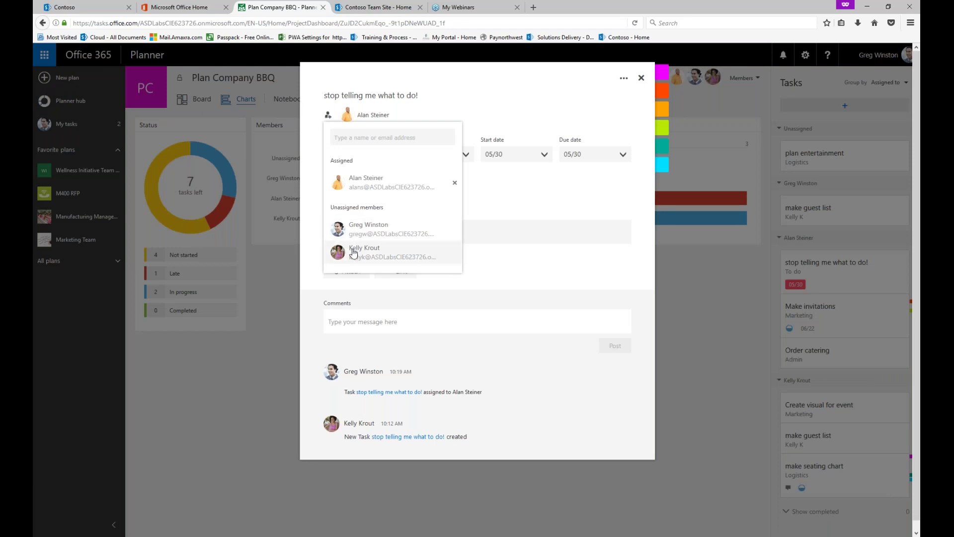
pyautogui.click(352, 252)
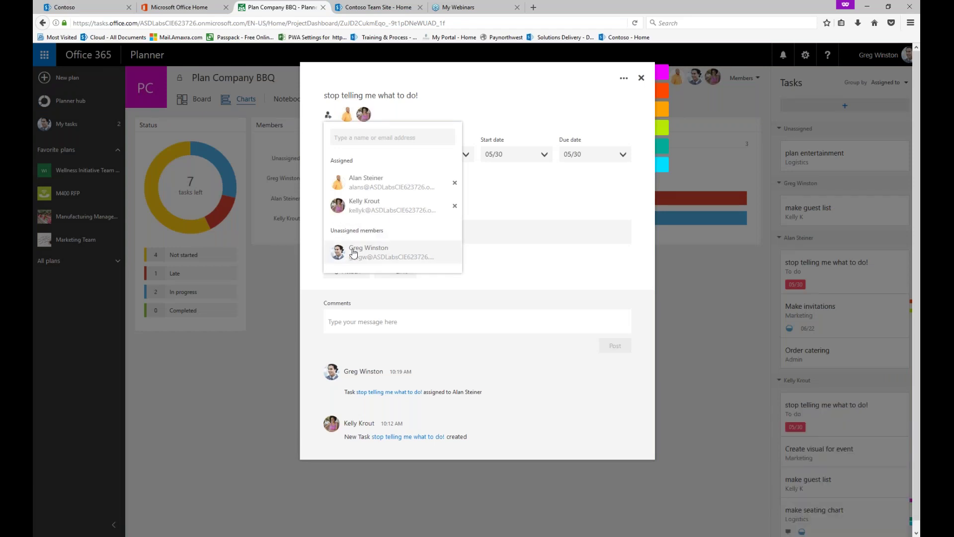
pyautogui.click(348, 114)
pyautogui.rightClick(350, 119)
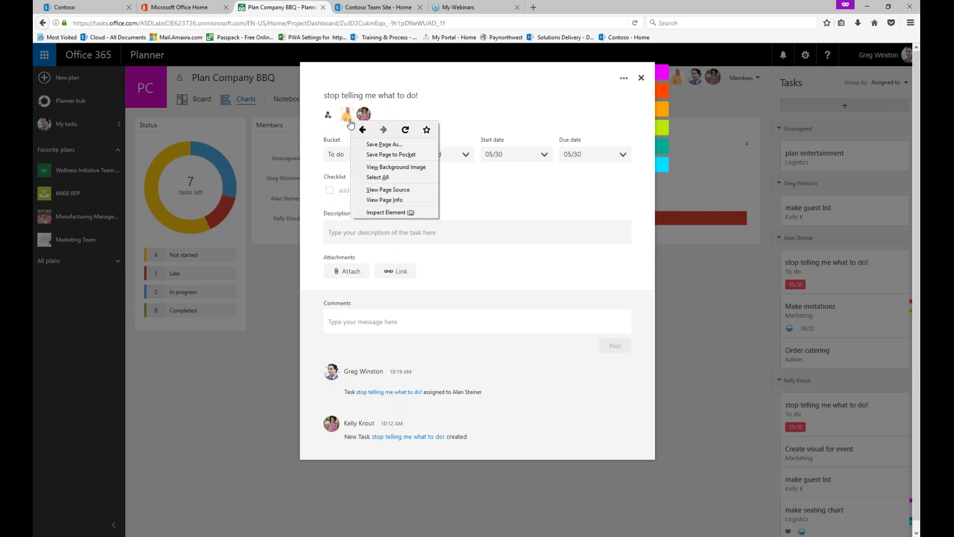
pyautogui.click(345, 121)
pyautogui.moveTo(331, 140); pyautogui.dragTo(324, 139)
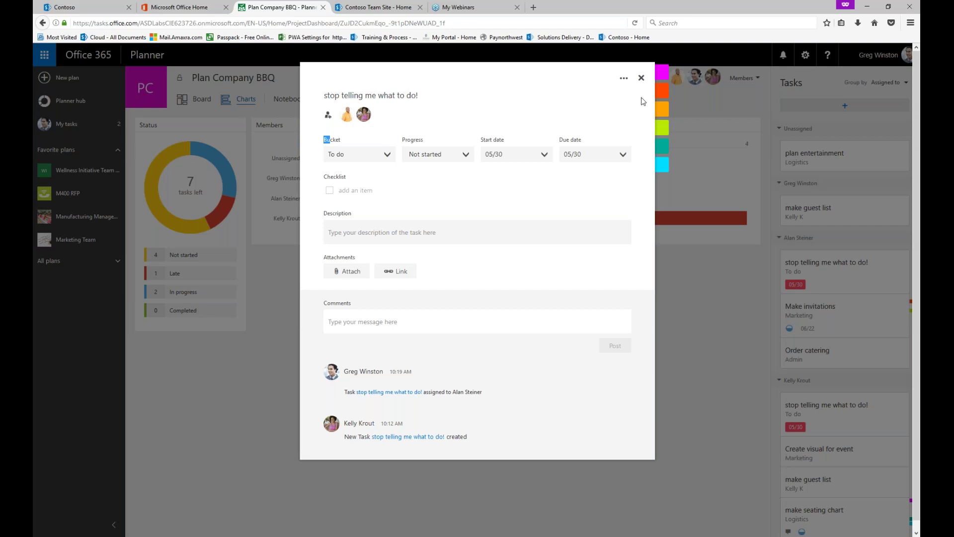
# Remove the original assignee from the task and close its details
pyautogui.click(348, 118)
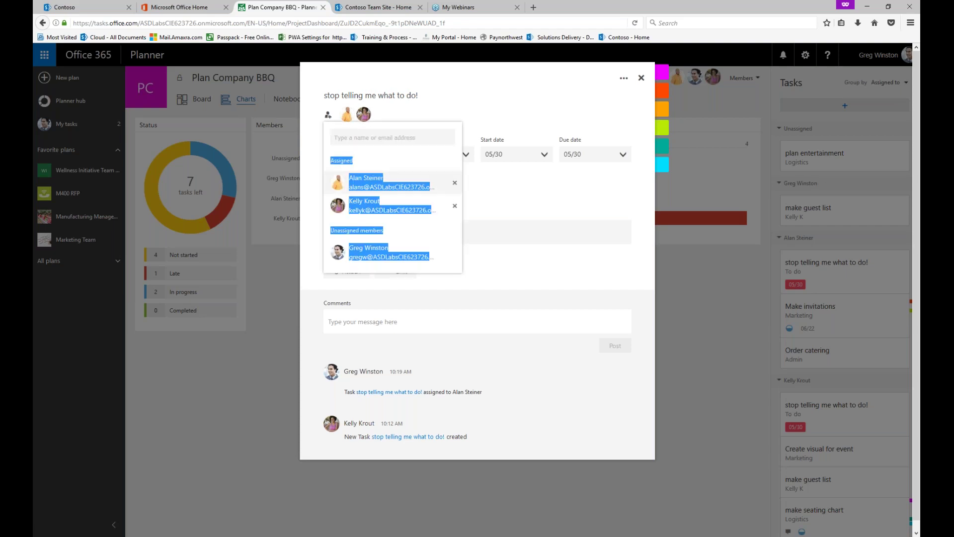
pyautogui.click(455, 182)
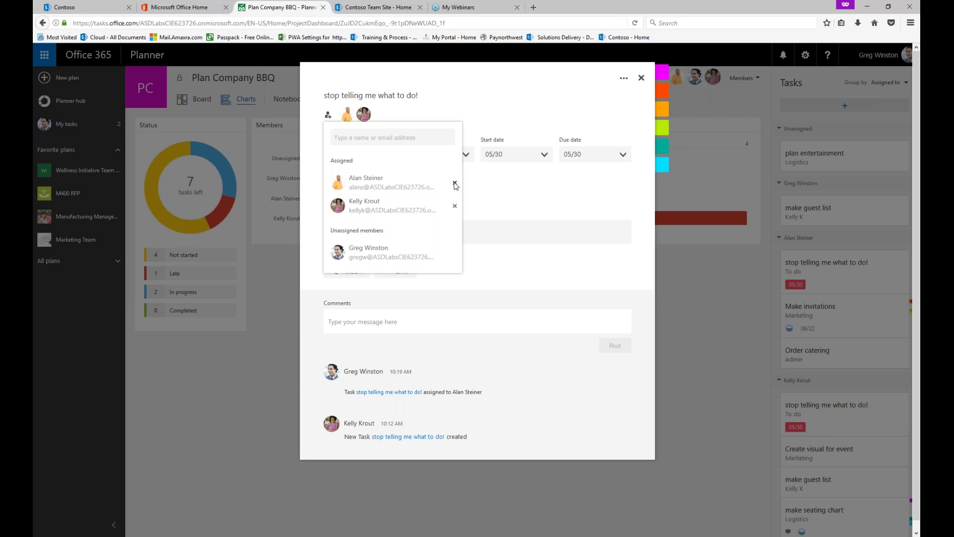
pyautogui.click(419, 96)
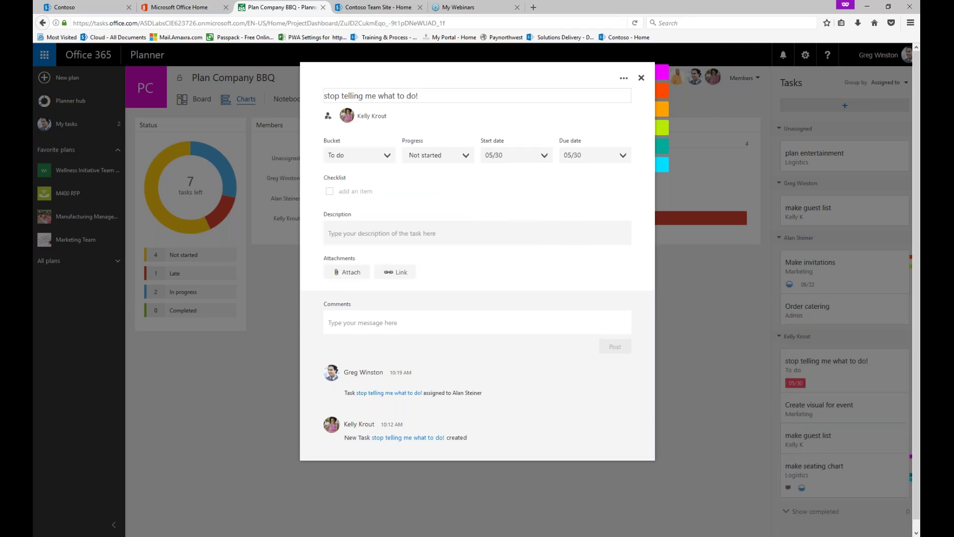
pyautogui.click(641, 78)
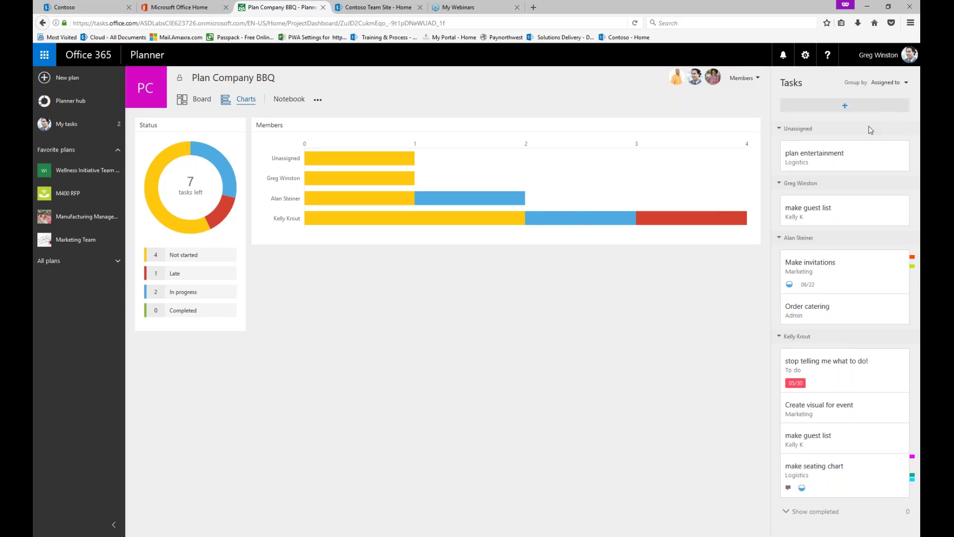
# Regroup the task list by Progress, then Buckets, then back to Progress
pyautogui.click(887, 82)
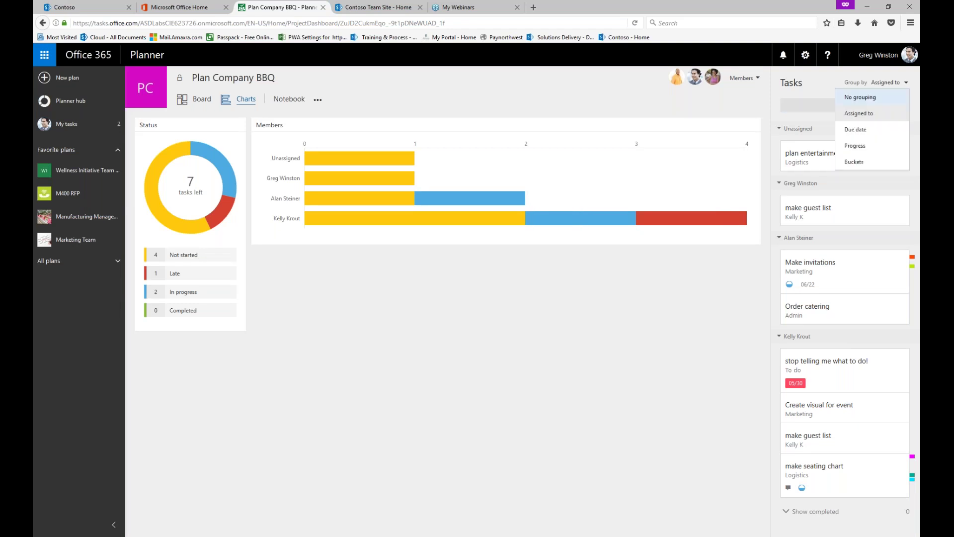
pyautogui.click(889, 147)
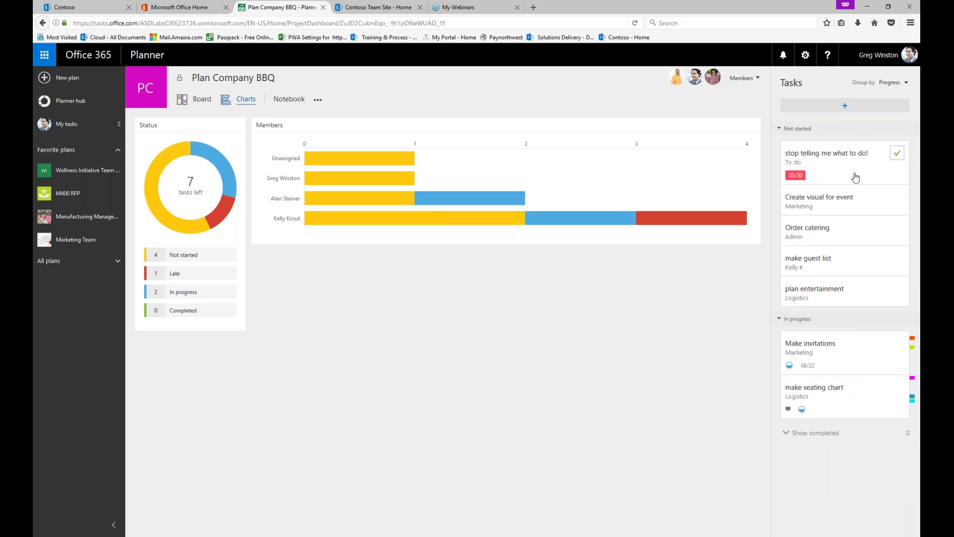
pyautogui.click(898, 84)
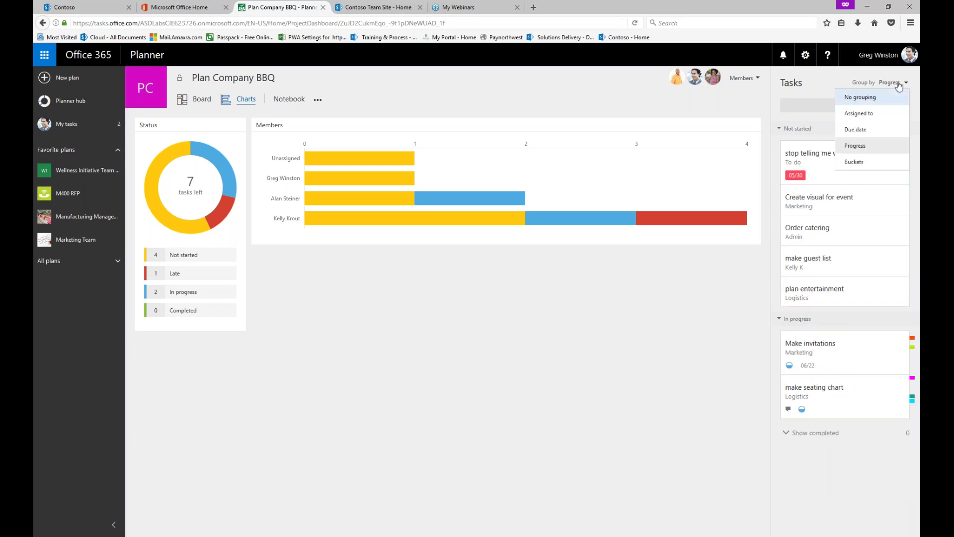
pyautogui.click(878, 162)
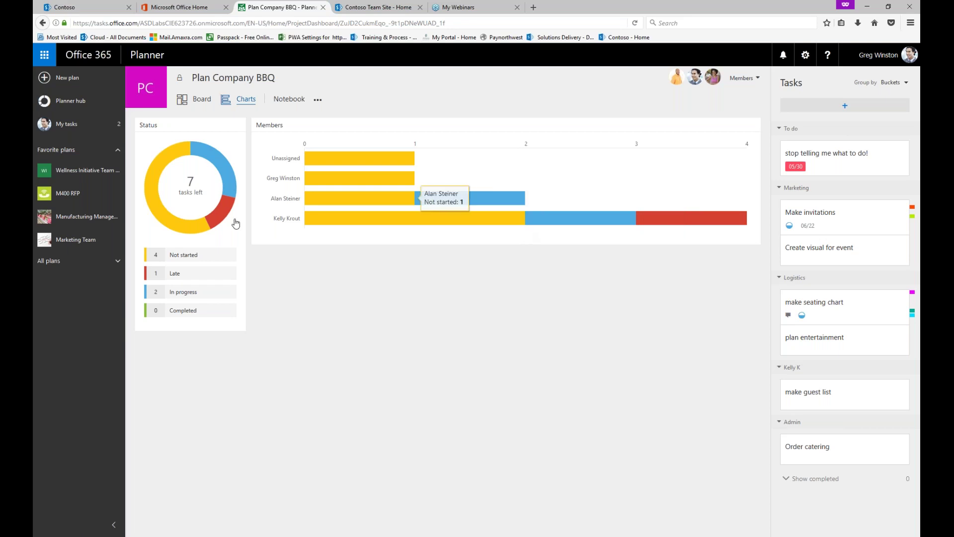
pyautogui.click(189, 227)
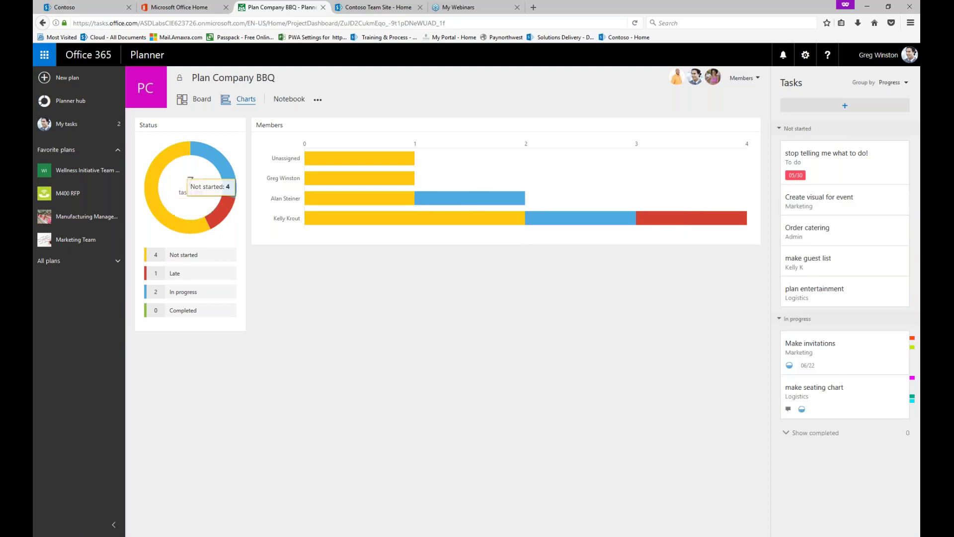
# Filter the task list by each member's chart bar, then view My tasks
pyautogui.click(333, 181)
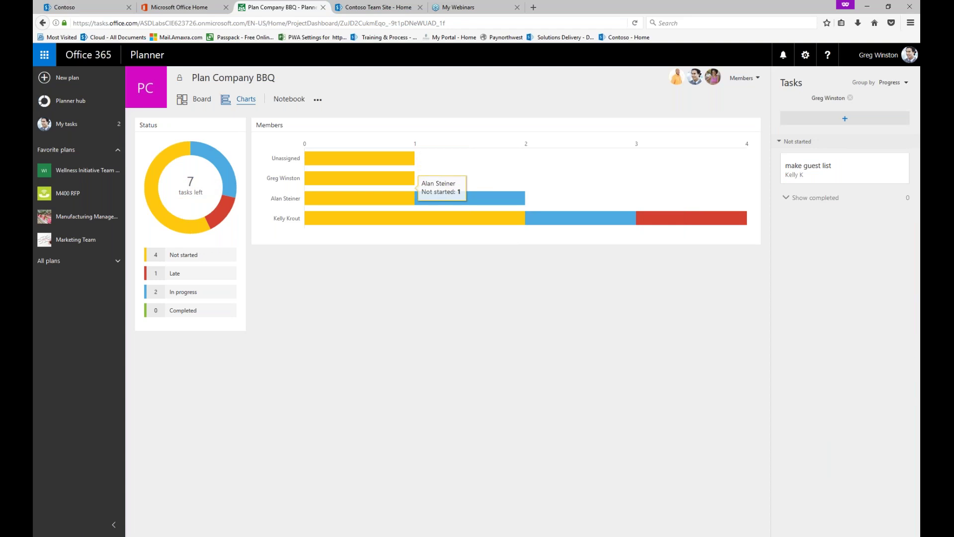
pyautogui.click(447, 198)
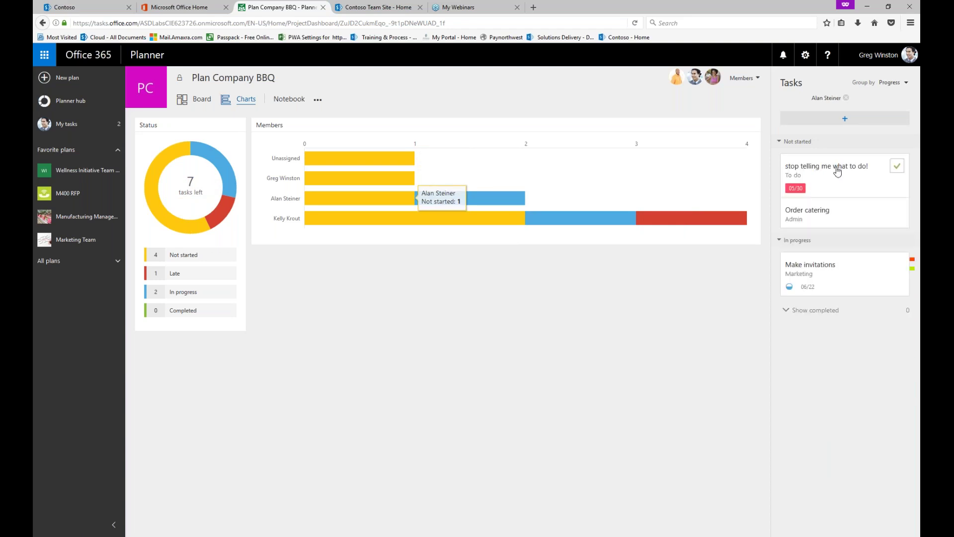
pyautogui.click(838, 171)
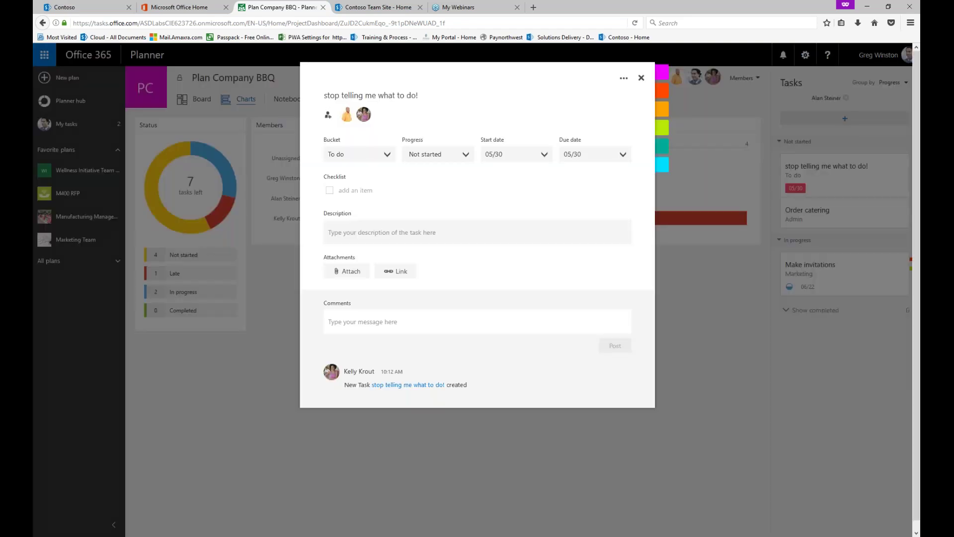
pyautogui.click(641, 78)
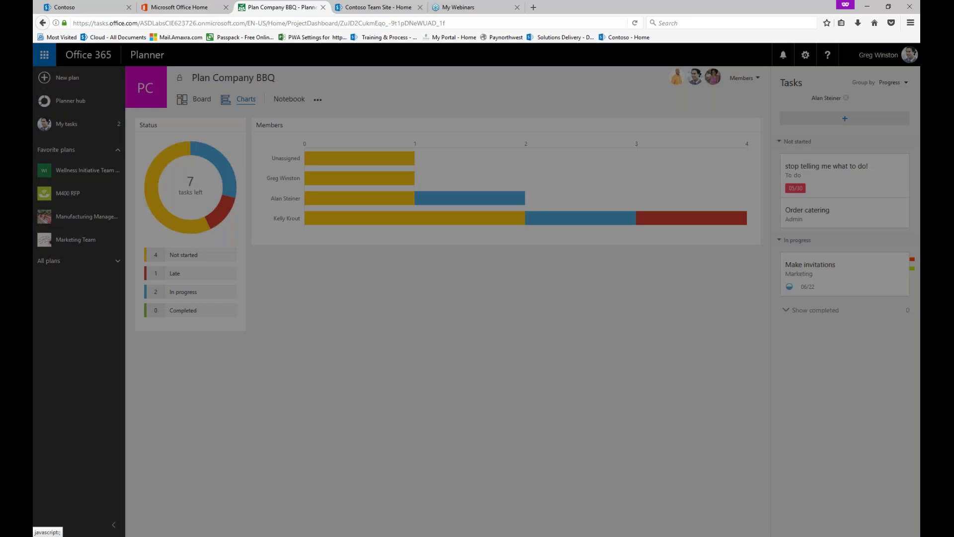
pyautogui.click(597, 223)
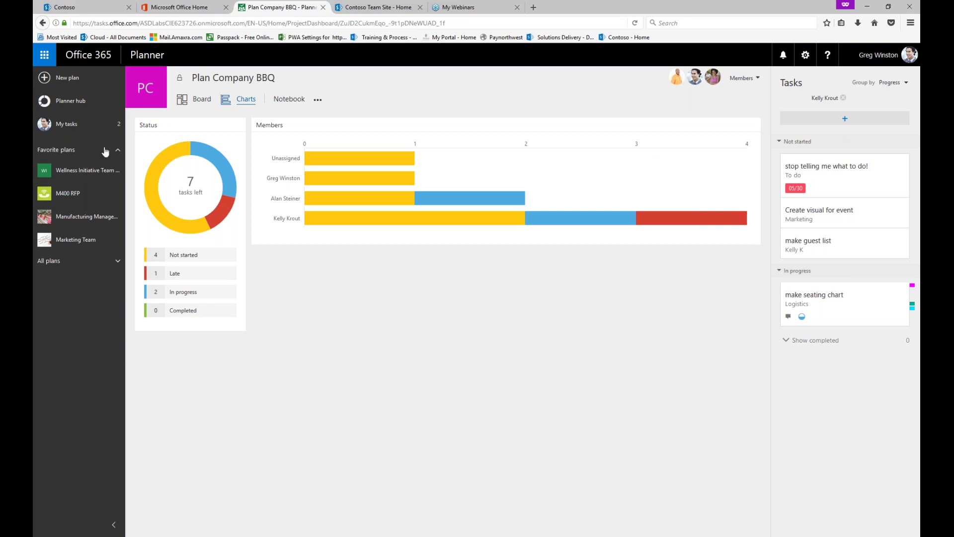
pyautogui.click(91, 133)
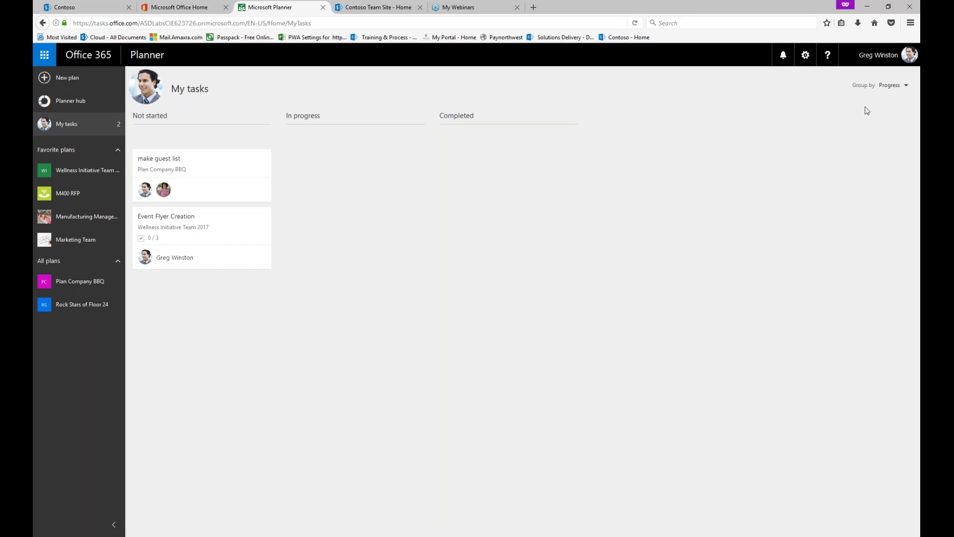
# Change My tasks' grouping from Progress to Plan, then go to the Office 365 home page
pyautogui.click(889, 85)
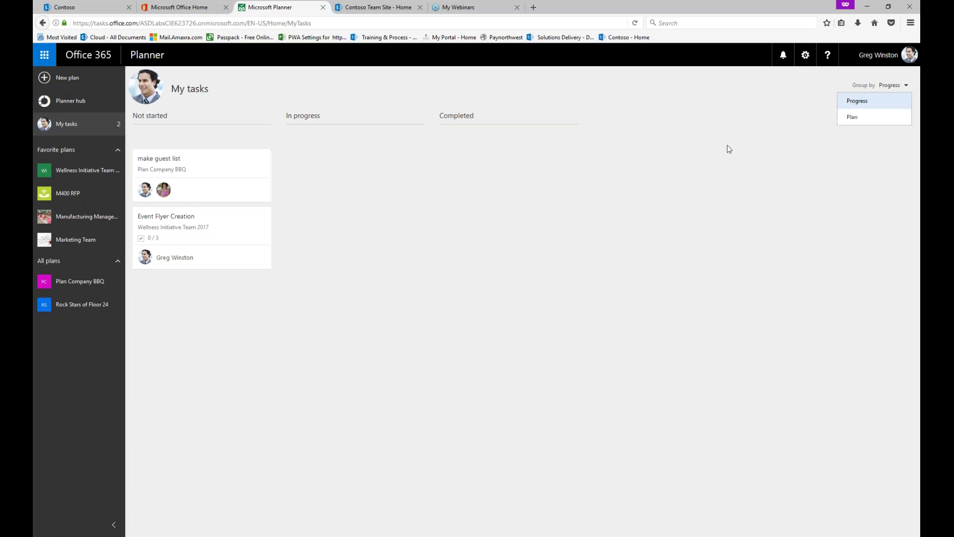
pyautogui.click(852, 117)
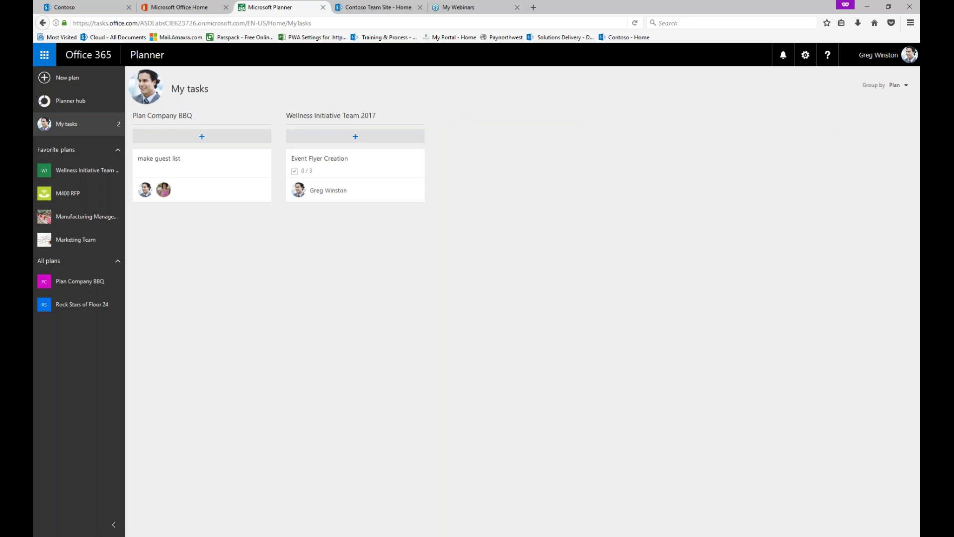
pyautogui.click(108, 59)
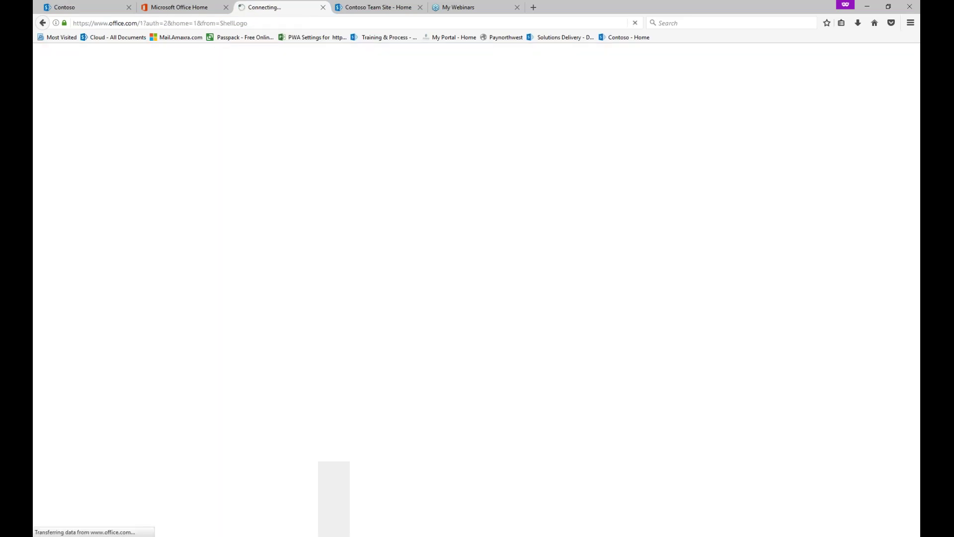
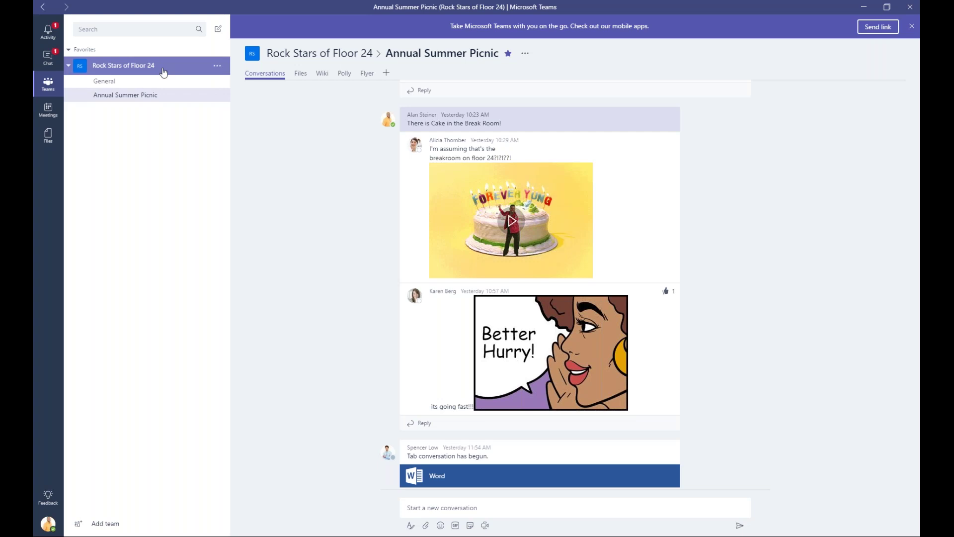
# Create a channel named 'test channel' in the Rock Stars of Floor 24 team
pyautogui.click(133, 86)
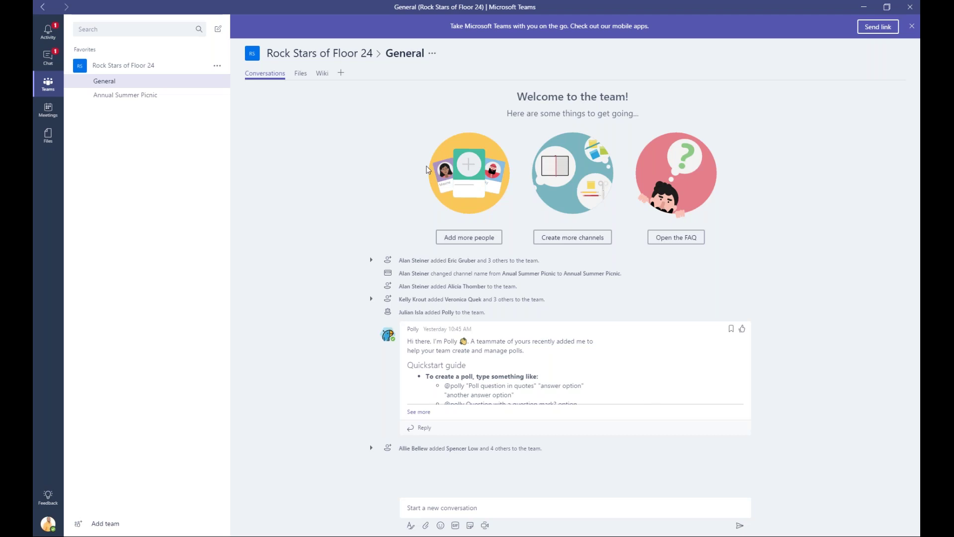
pyautogui.click(169, 97)
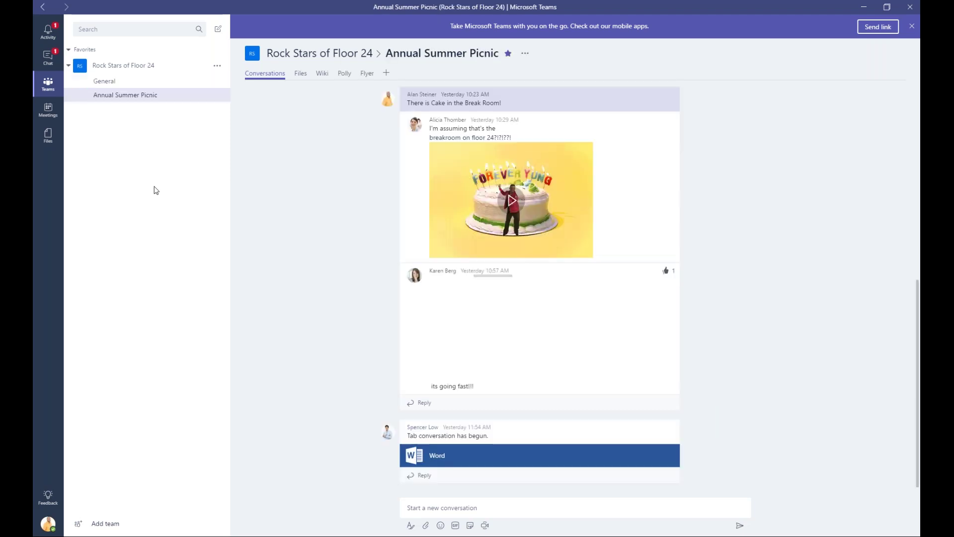
pyautogui.click(217, 66)
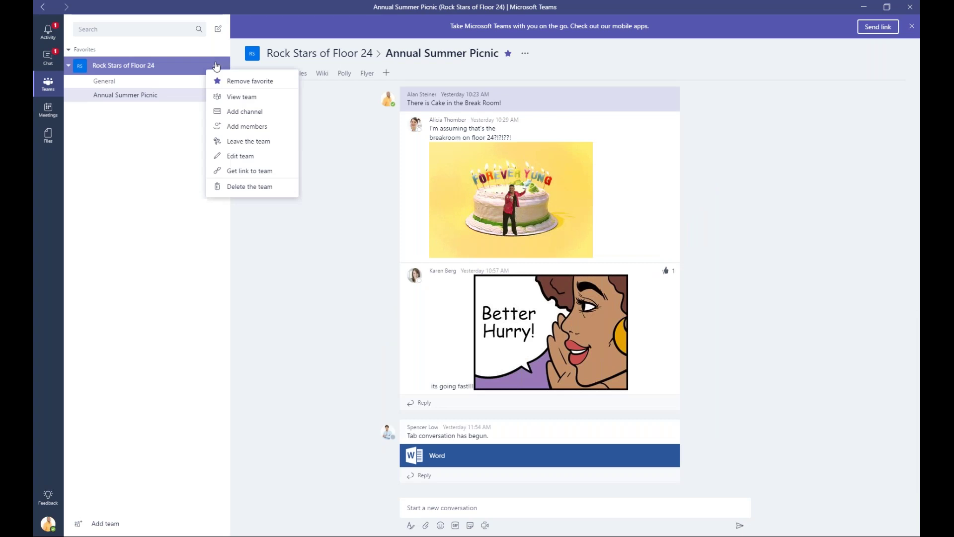
pyautogui.click(244, 111)
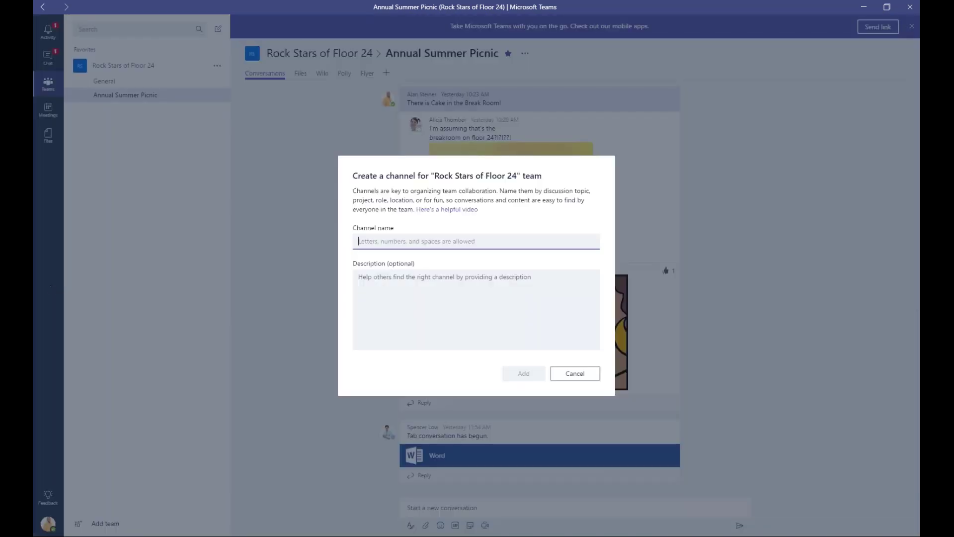
pyautogui.write('test')
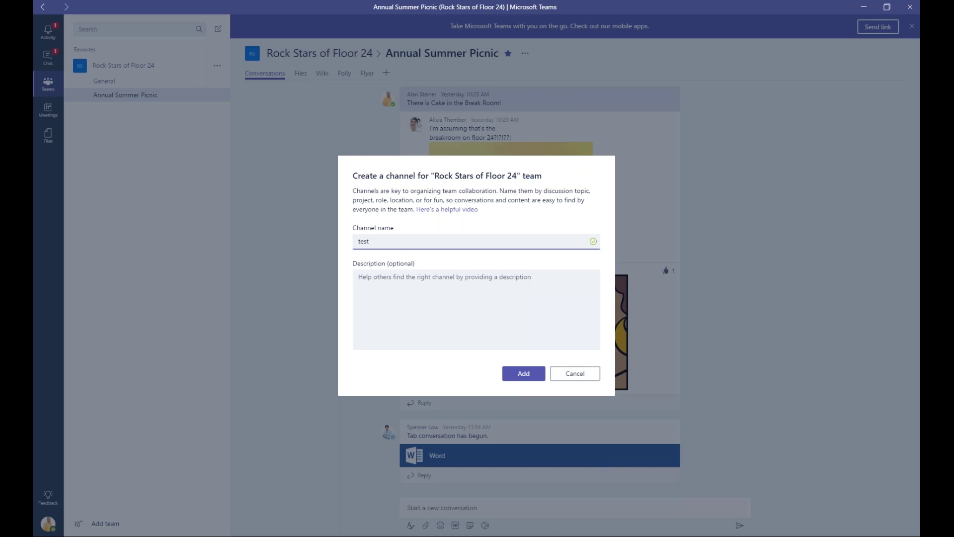
pyautogui.write('hannel')
pyautogui.click(523, 373)
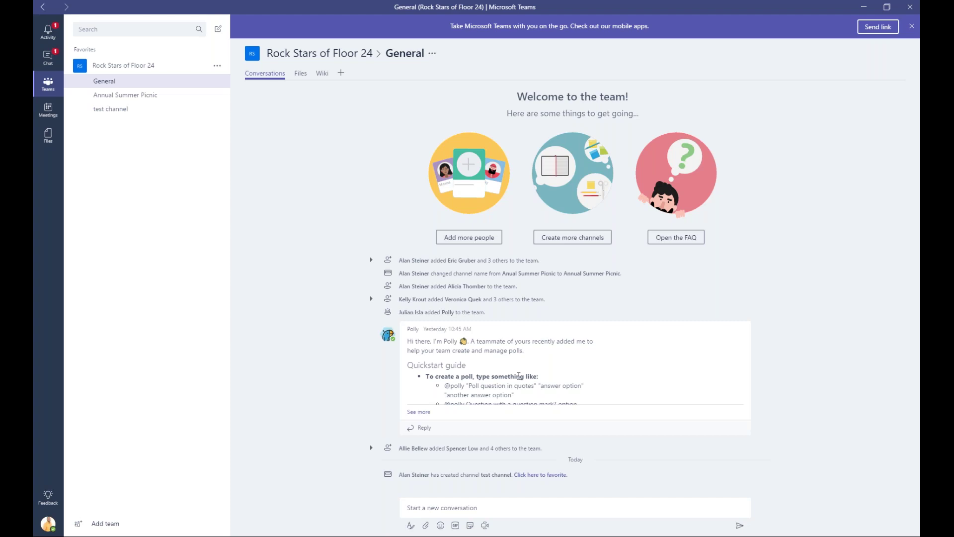
# Open Annual Summer Picnic and expand the theme-planning thread to show all replies
pyautogui.click(173, 97)
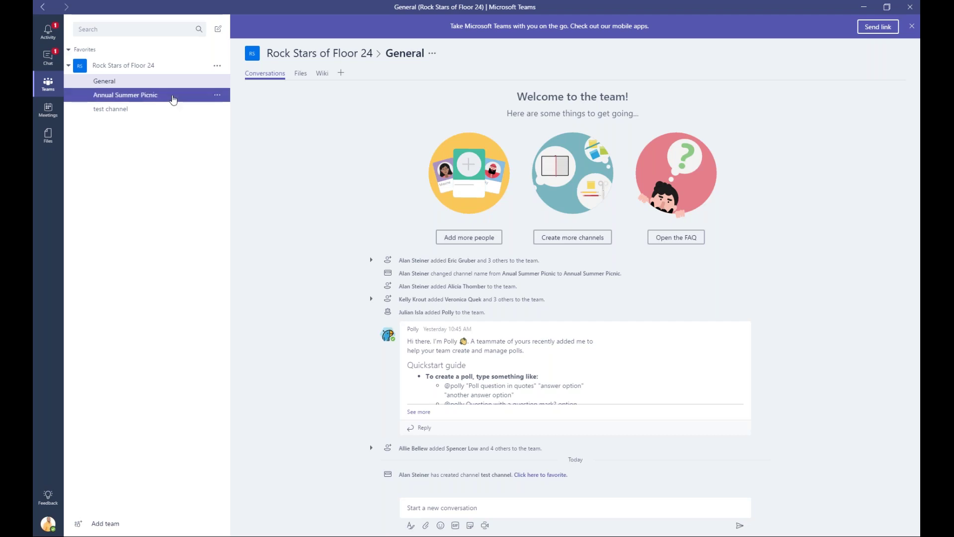
pyautogui.scroll(5, 383, 356)
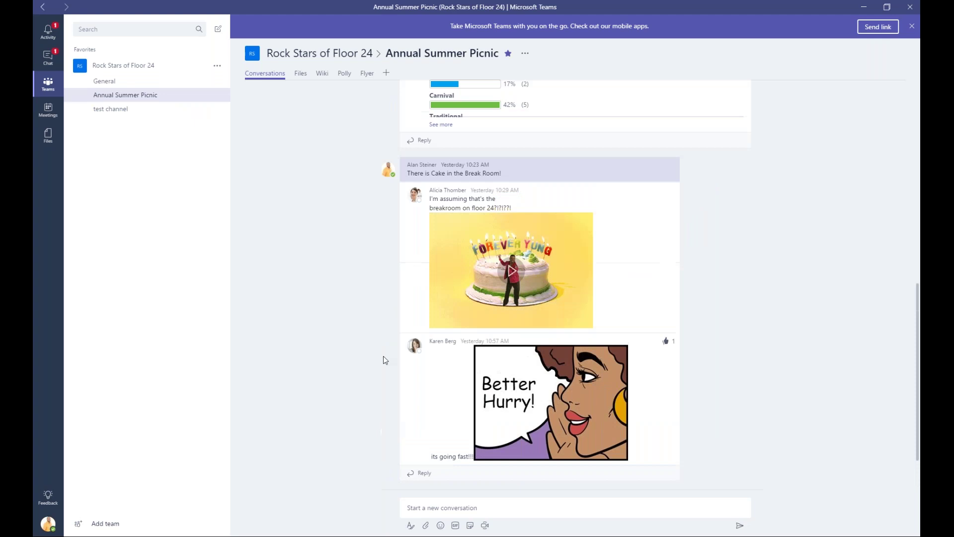
pyautogui.scroll(6, 383, 356)
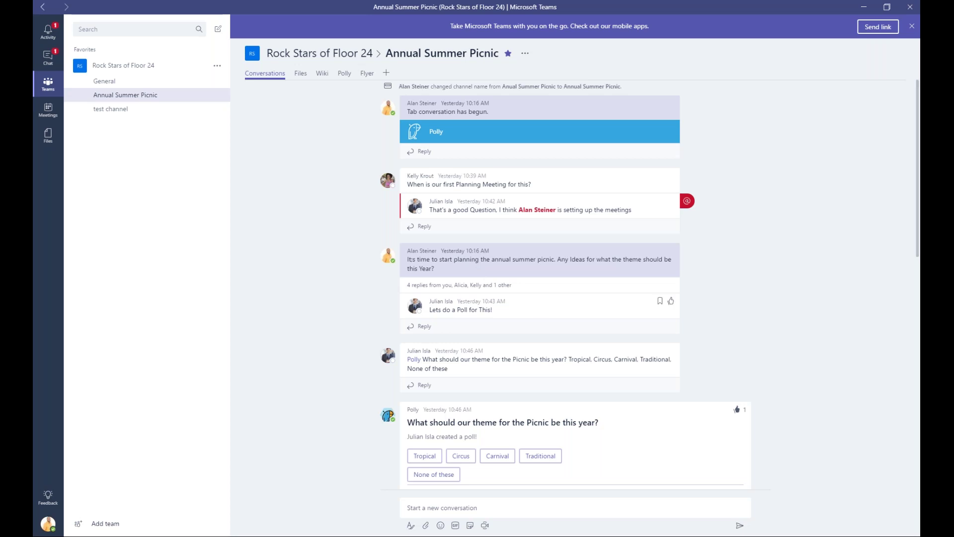
pyautogui.click(462, 284)
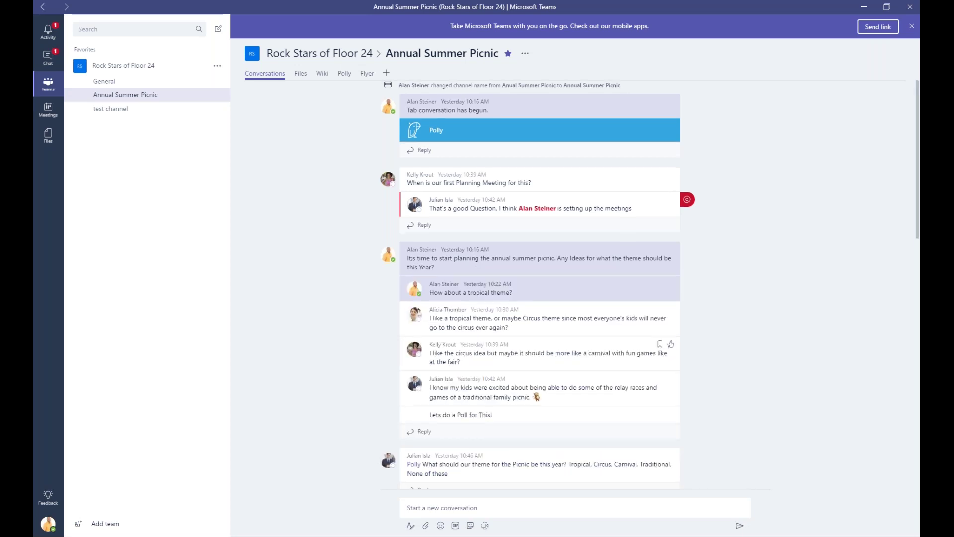
pyautogui.scroll(-1, 497, 279)
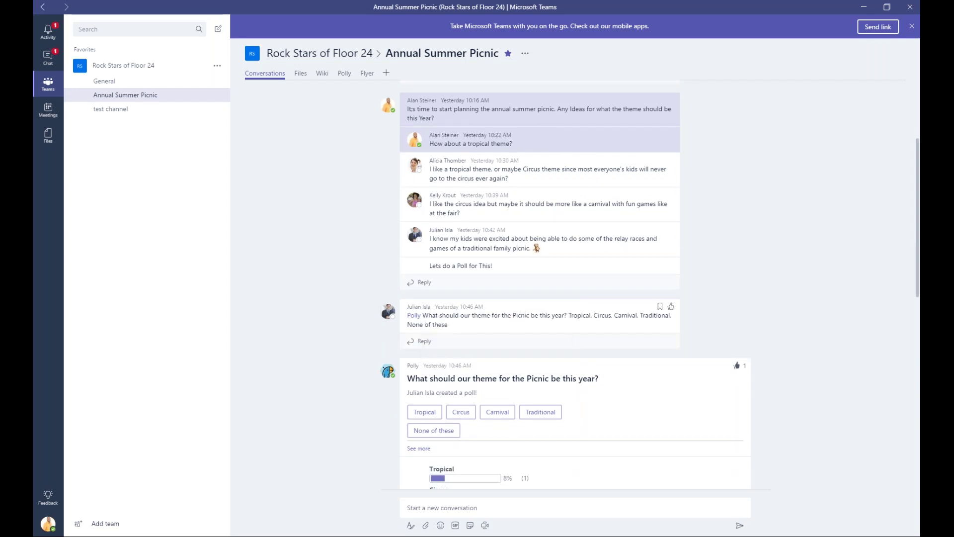
# View the Polly bot's profile card, then show the theme poll's full results
pyautogui.moveTo(412, 323)
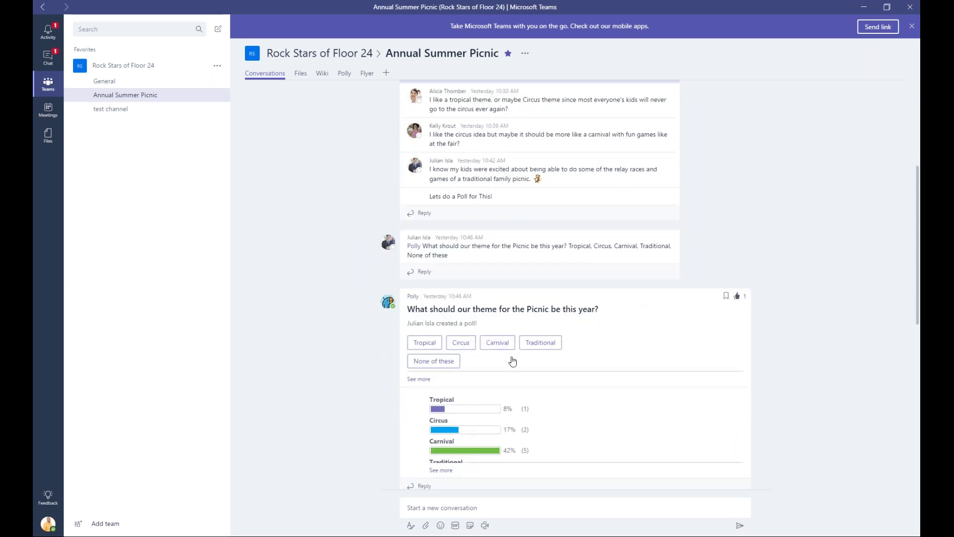
pyautogui.click(470, 347)
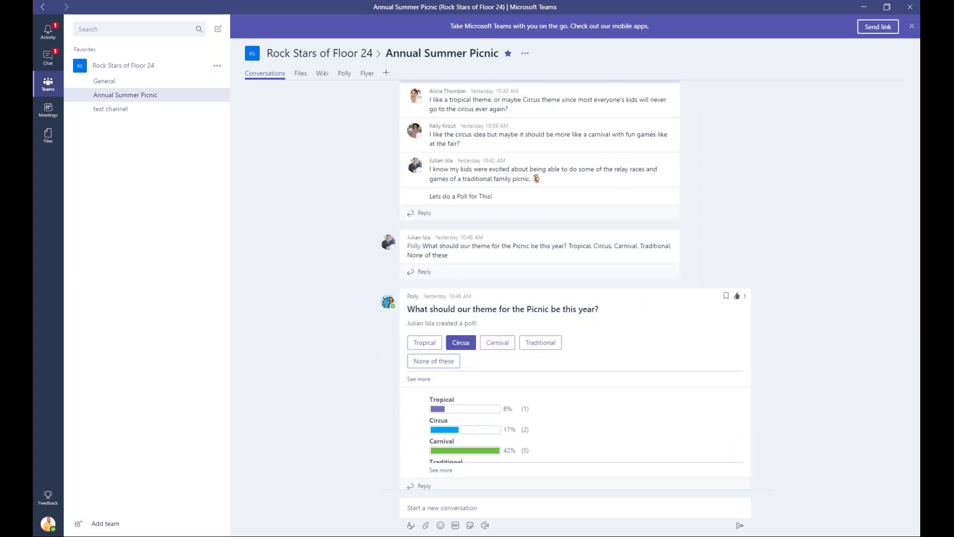
pyautogui.click(387, 302)
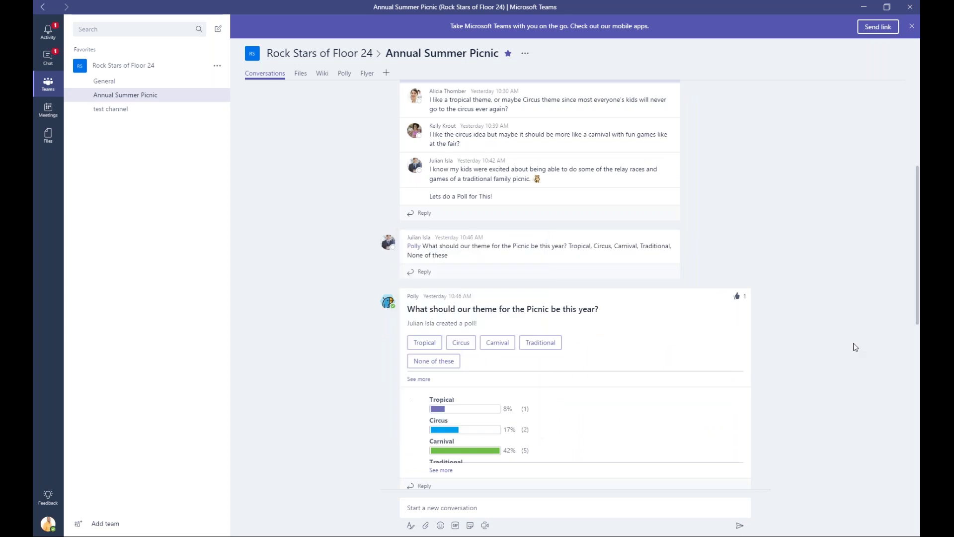
pyautogui.scroll(-3, 860, 345)
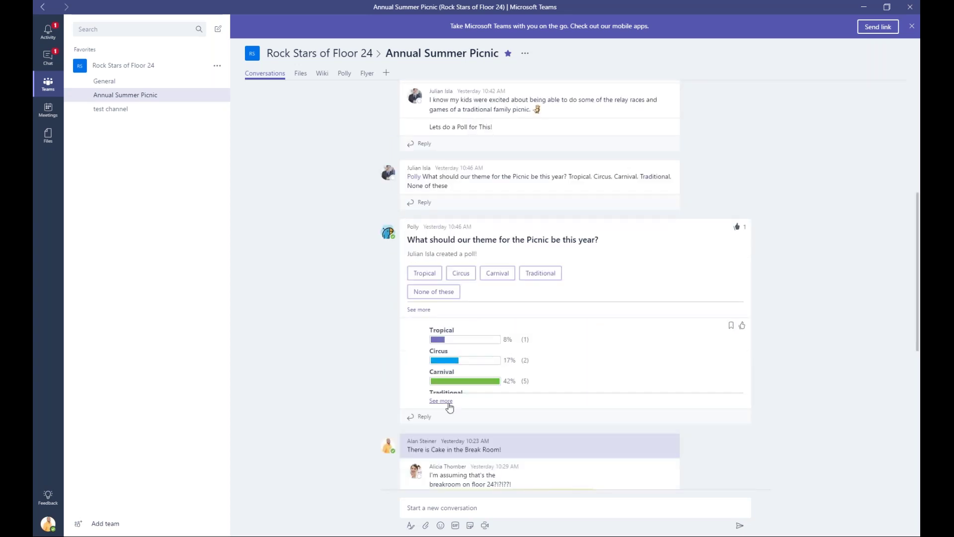
pyautogui.click(444, 402)
pyautogui.scroll(-2, 596, 377)
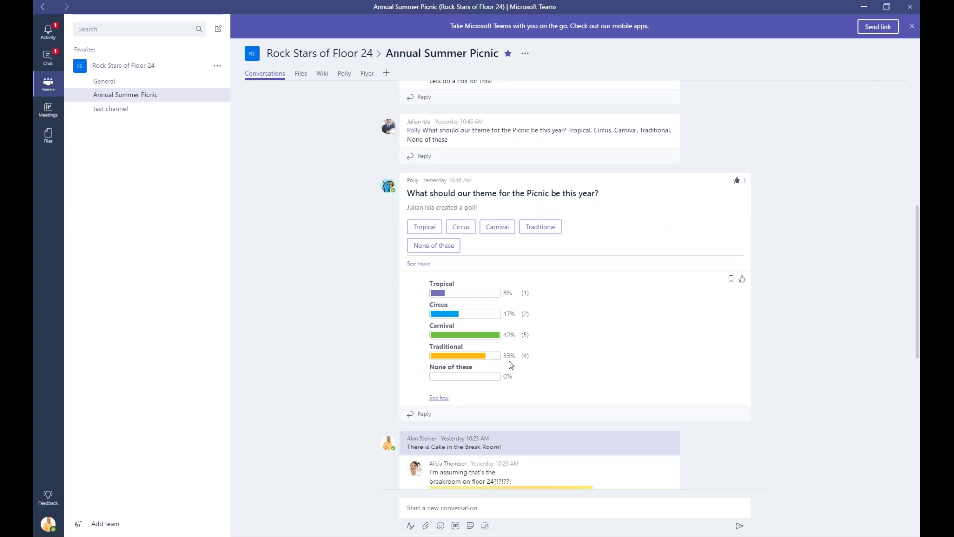
pyautogui.scroll(-1, 512, 365)
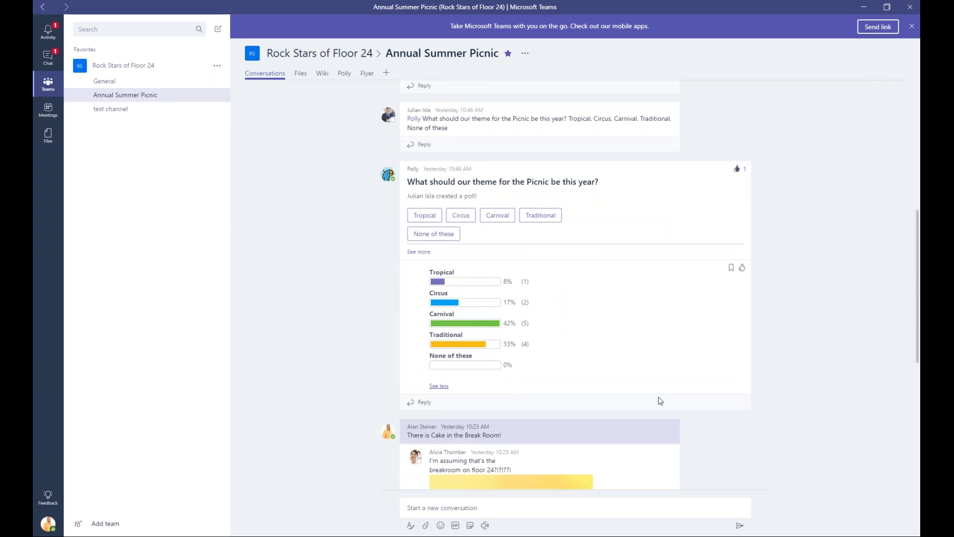
pyautogui.scroll(-3, 660, 400)
# Post a Polly poll 'Which one is our favorite Theme?' with Carnival and Tropical, then vote Tropical
pyautogui.click(466, 508)
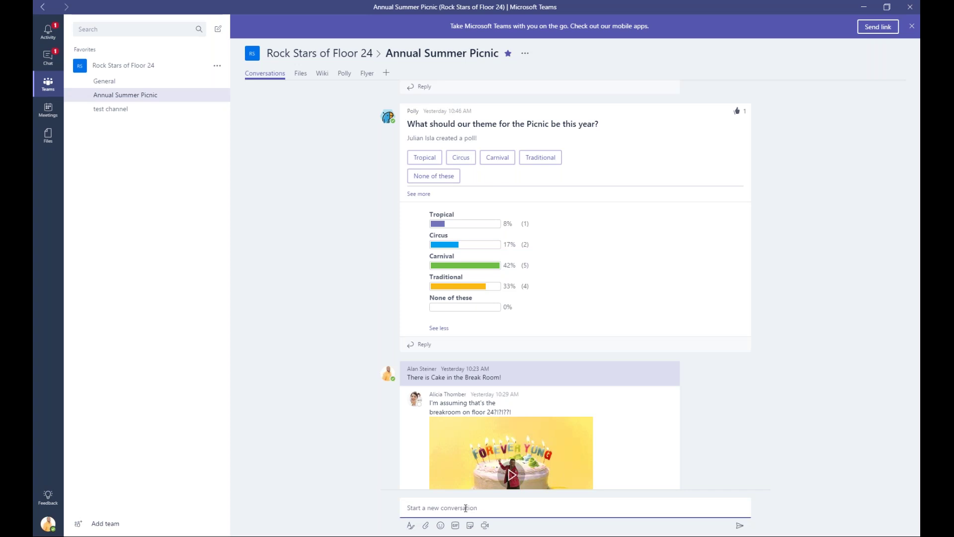
pyautogui.write('@')
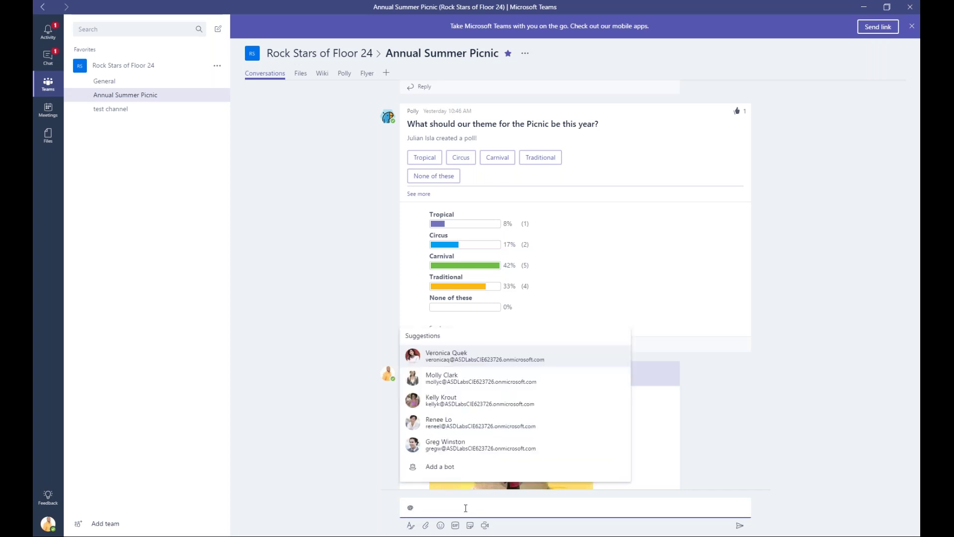
pyautogui.write('polly')
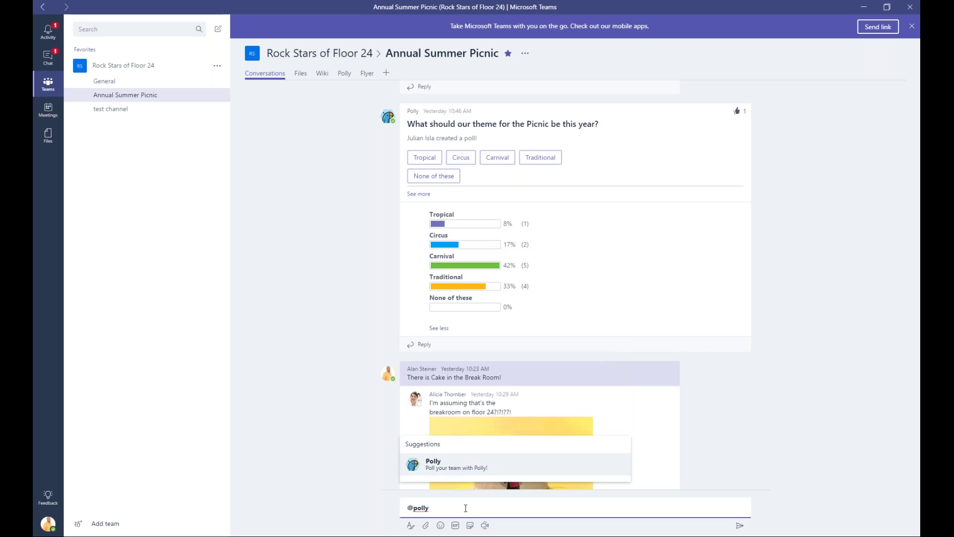
pyautogui.press('BackSpace')
pyautogui.press('BackSpace')
pyautogui.press('Return')
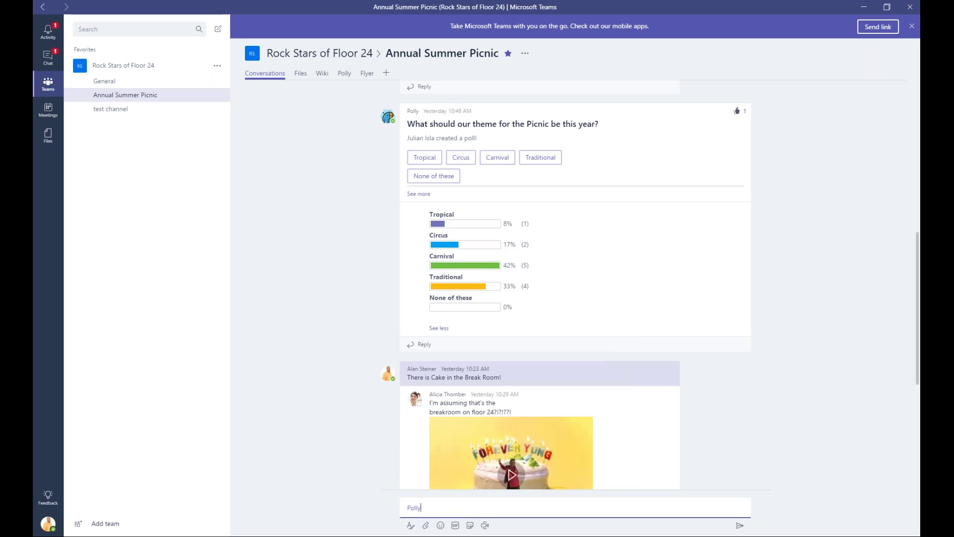
pyautogui.write('W')
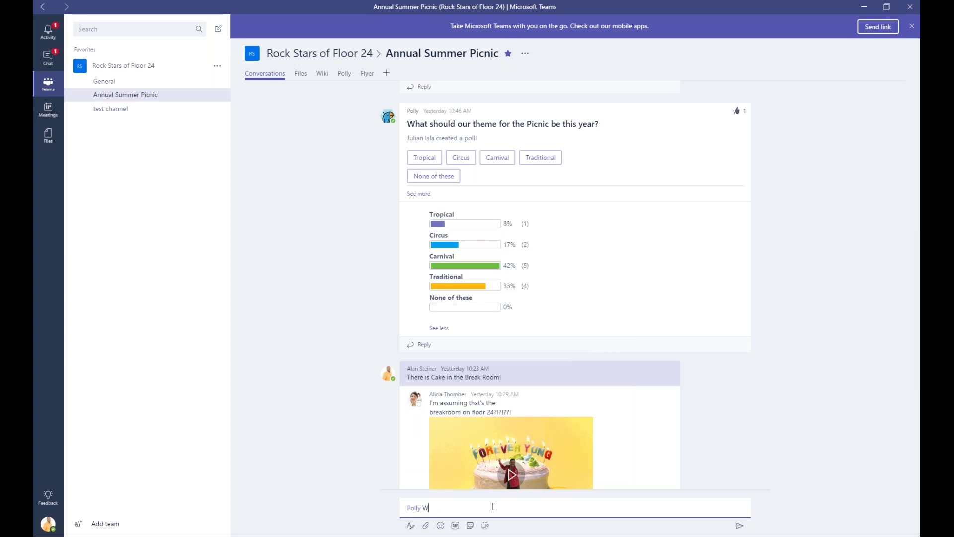
pyautogui.write('hich one is our favorite Theme? Carnival. Tropical')
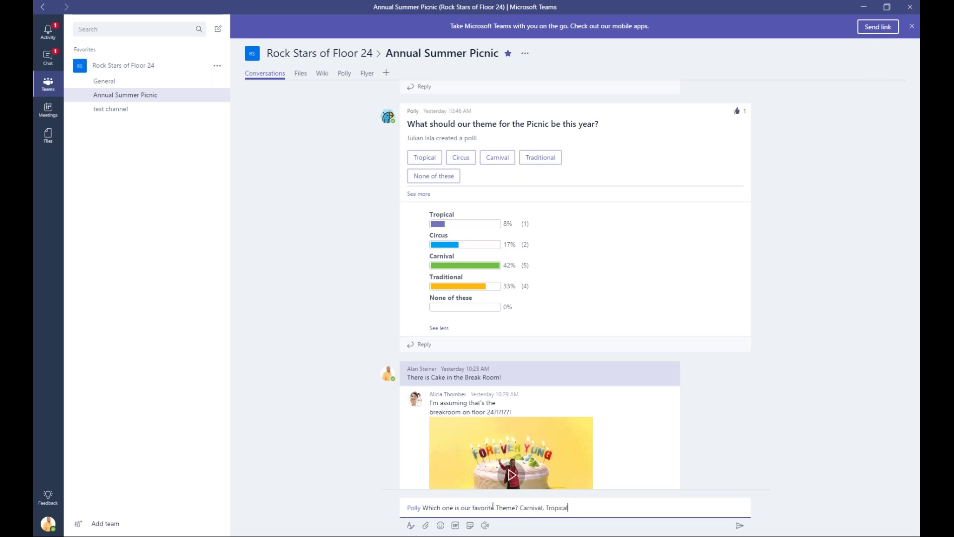
pyautogui.press('Return')
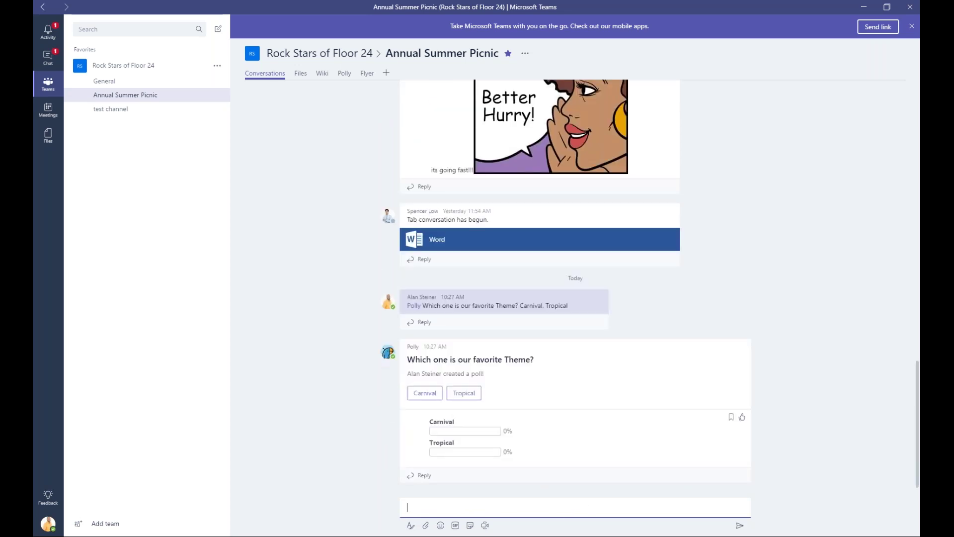
pyautogui.click(475, 396)
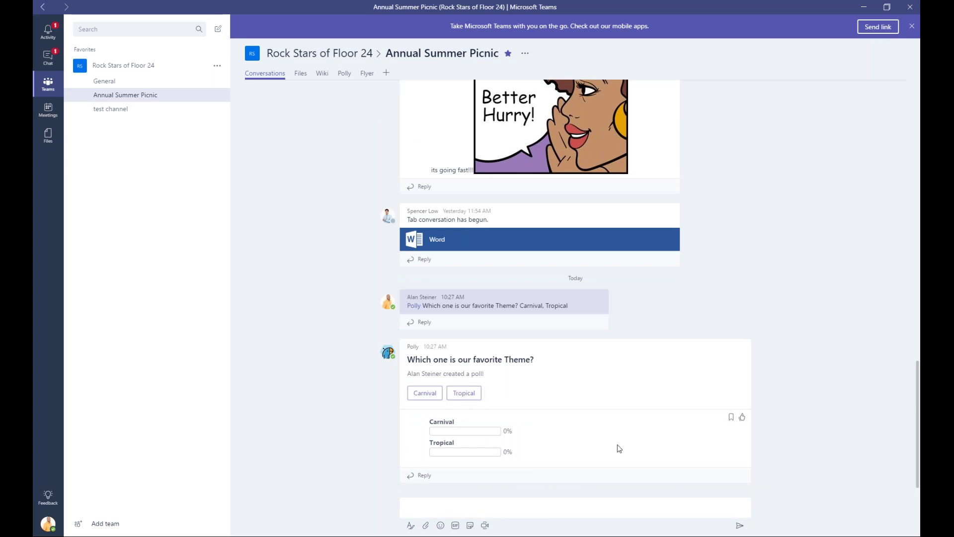
pyautogui.scroll(5, 605, 468)
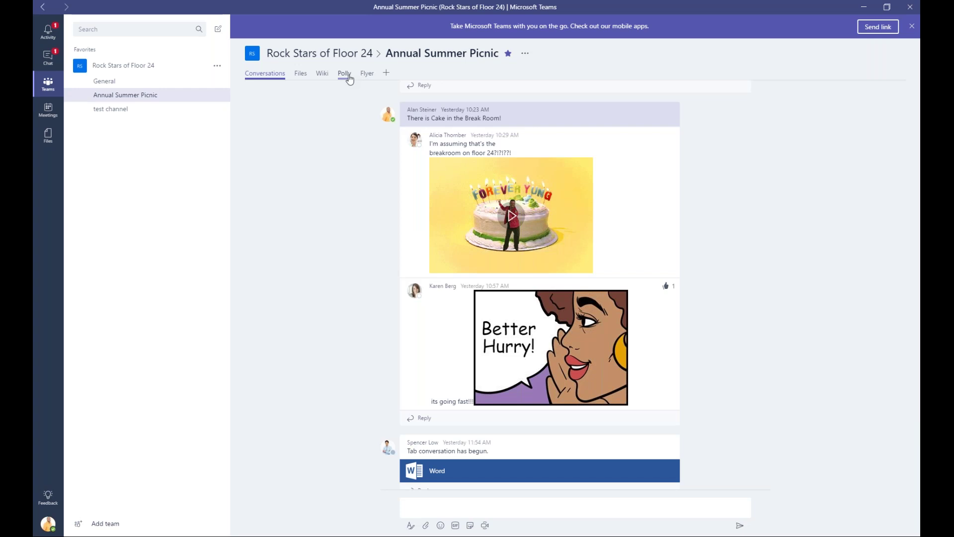
# Open the Polly poll dashboard tab, then bring up the Add a tab gallery
pyautogui.click(350, 79)
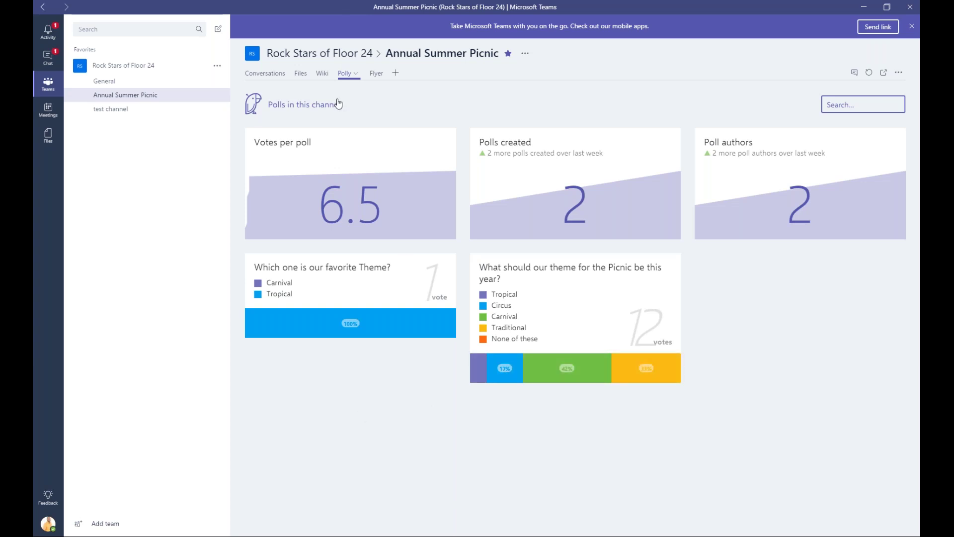
pyautogui.click(395, 73)
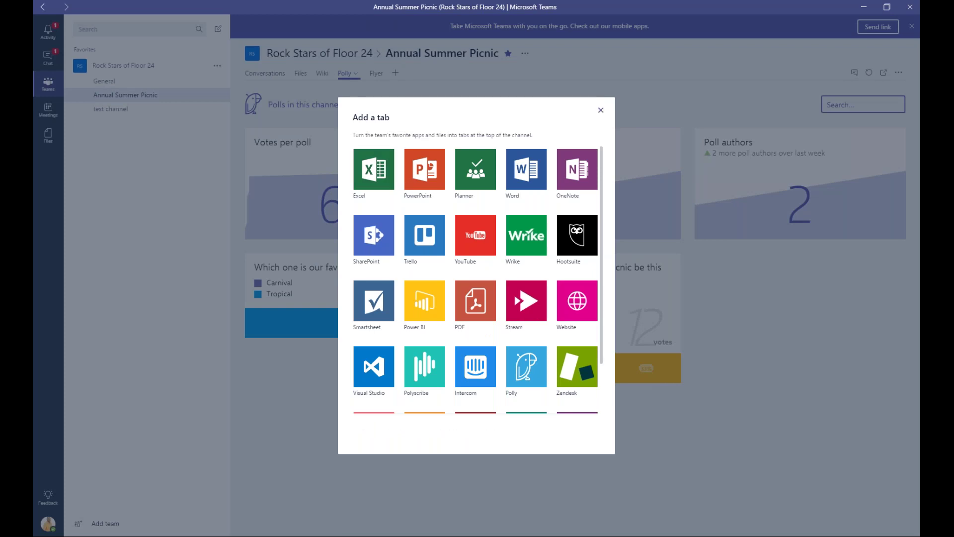
# Close the tab gallery, view Picnic Flyer.docx in the Flyer tab, and reopen Add a tab
pyautogui.click(601, 110)
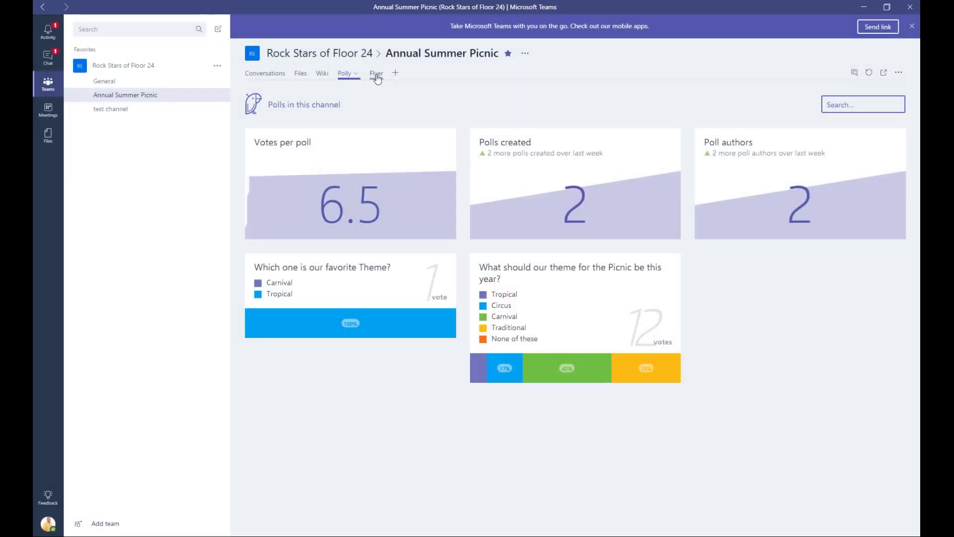
pyautogui.click(376, 74)
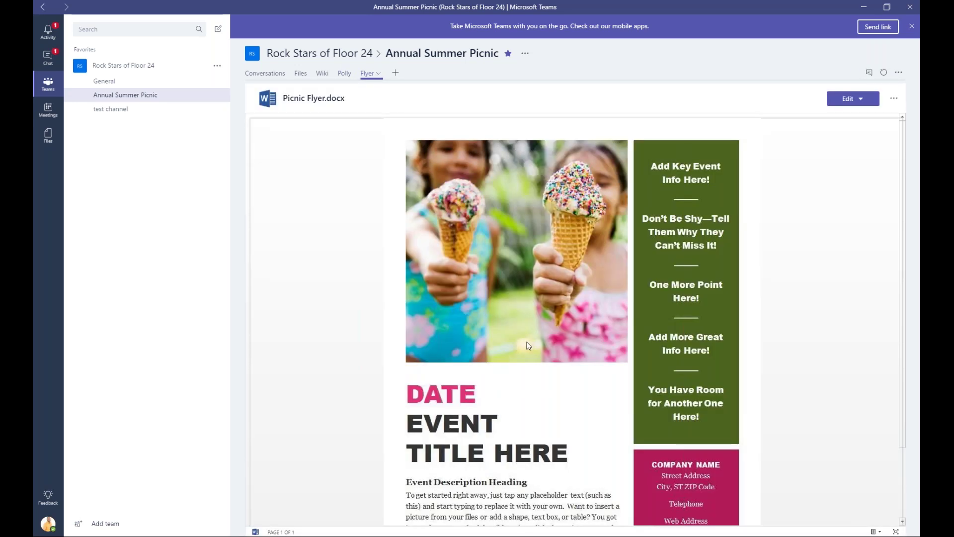
pyautogui.scroll(-8, 525, 374)
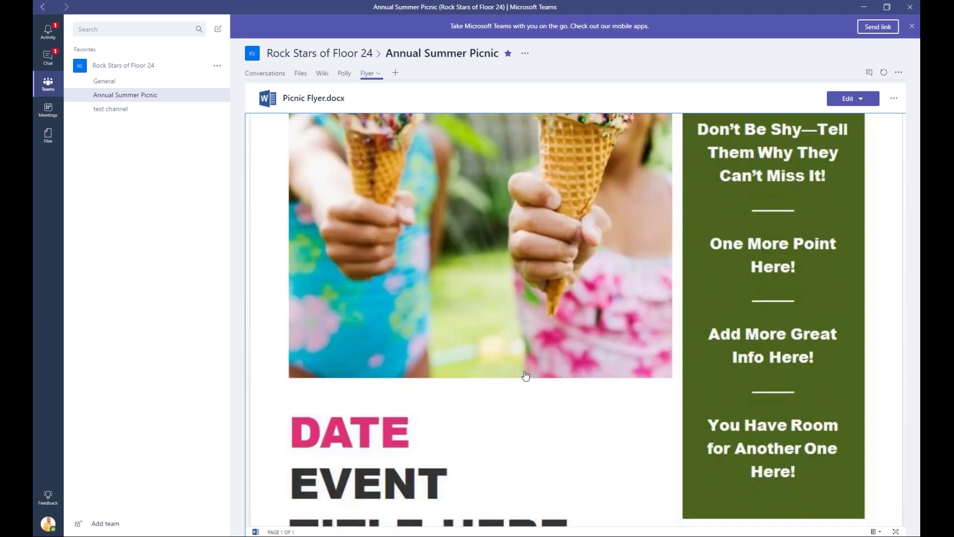
pyautogui.scroll(8, 525, 374)
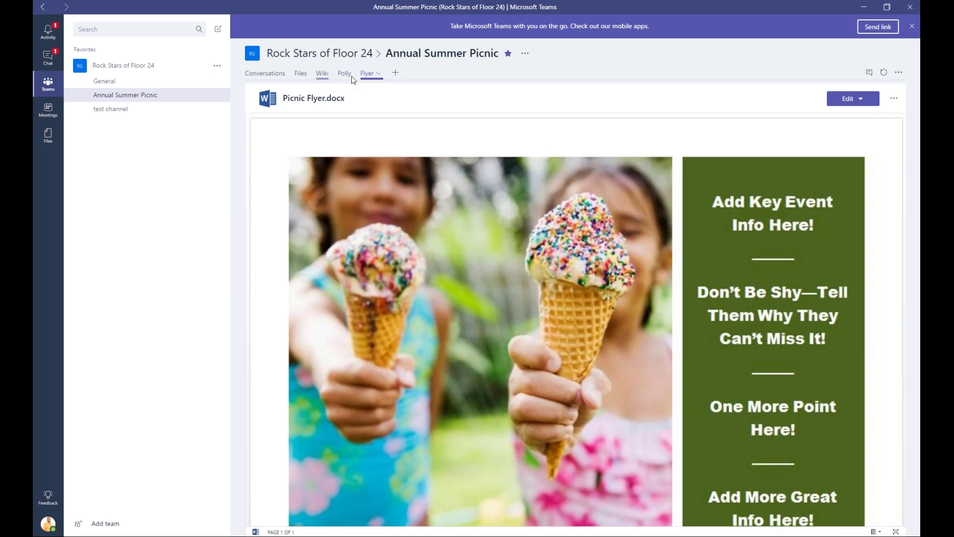
pyautogui.click(395, 73)
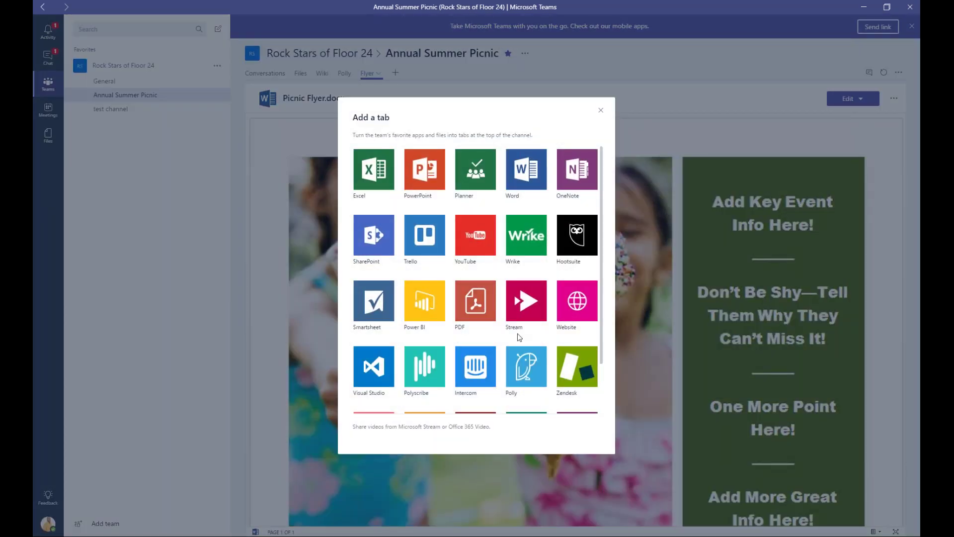
# Add a YouTube tab showing the 'Cute Little Kitten Sneezes' video found by searching 'Cute Kitten'
pyautogui.click(494, 252)
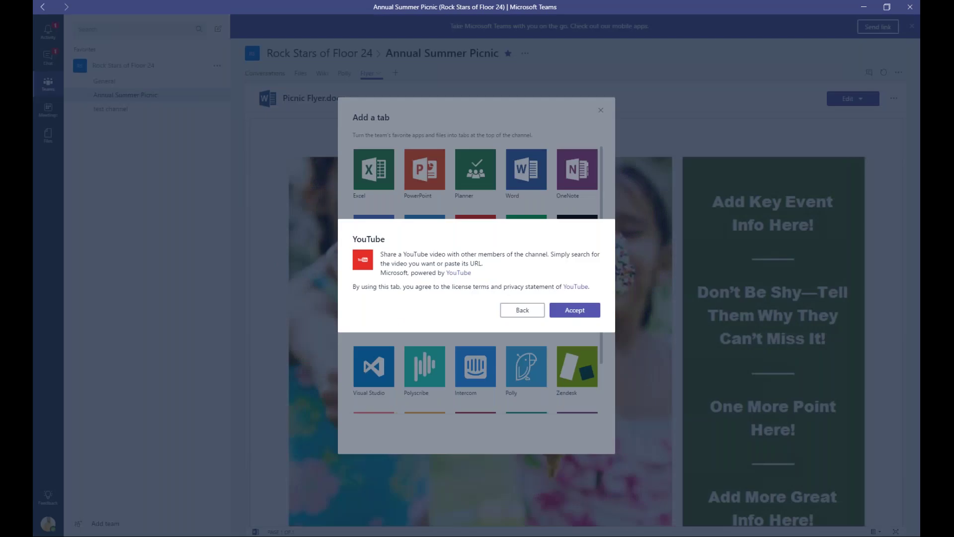
pyautogui.click(574, 311)
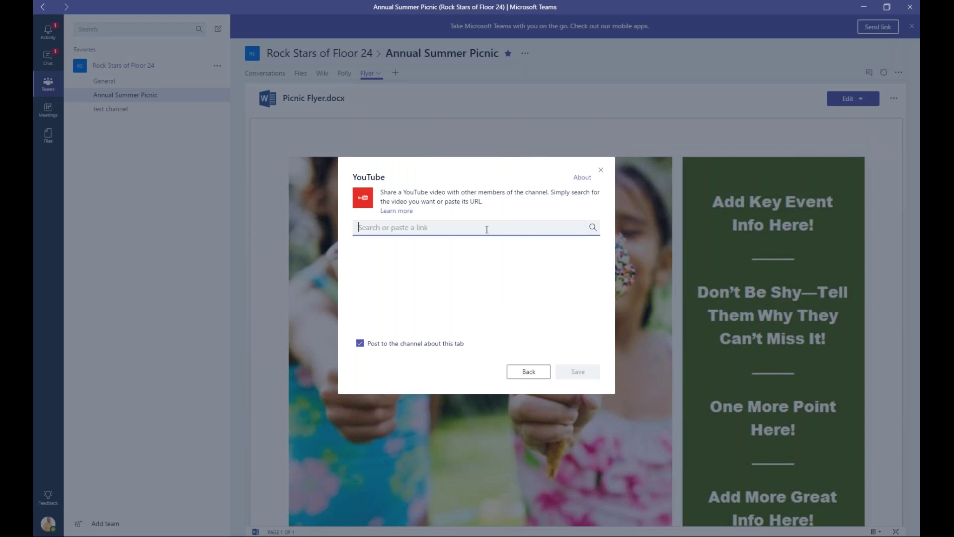
pyautogui.click(487, 229)
pyautogui.write('Kitten')
pyautogui.press('BackSpace')
pyautogui.press('BackSpace')
pyautogui.press('BackSpace')
pyautogui.press('BackSpace')
pyautogui.press('BackSpace')
pyautogui.press('BackSpace')
pyautogui.write('C')
pyautogui.press('Return')
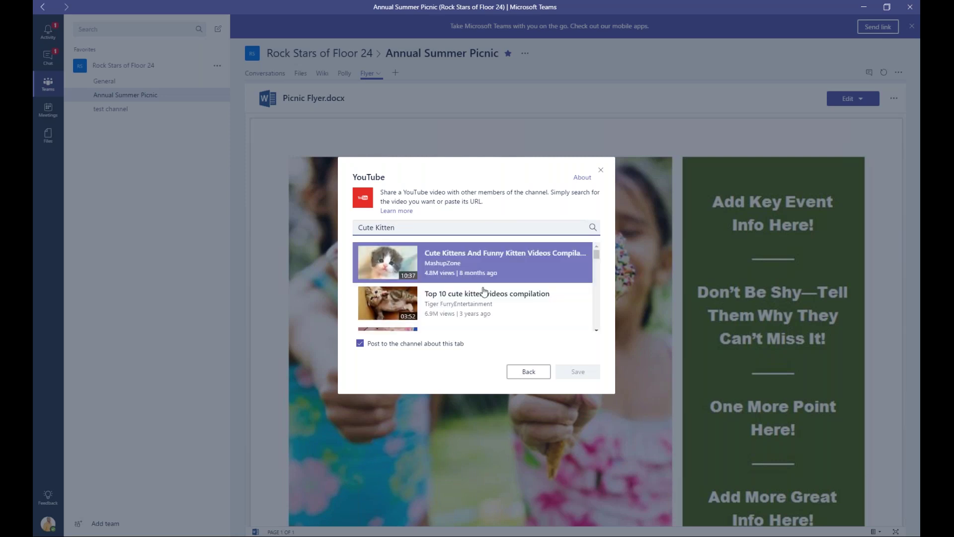
pyautogui.scroll(-1, 463, 269)
pyautogui.scroll(-4, 446, 294)
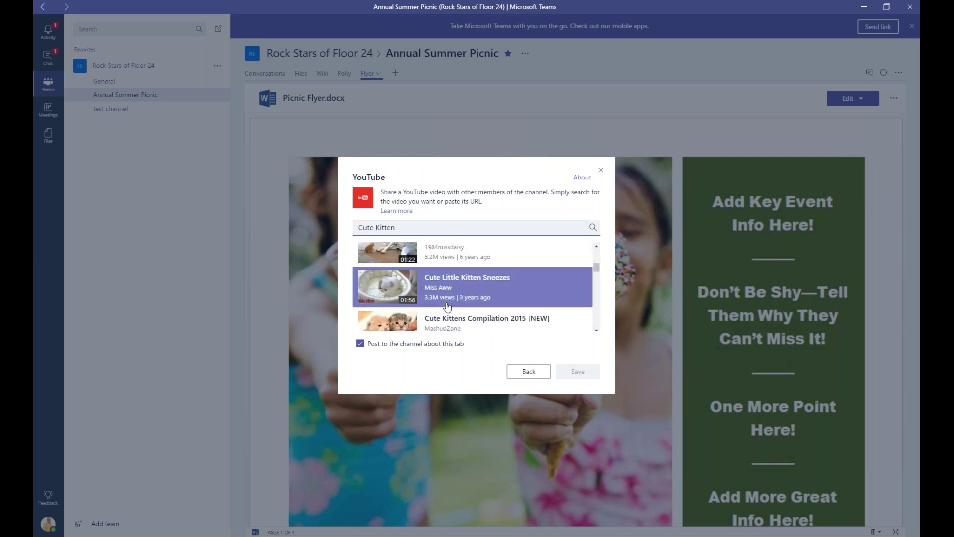
pyautogui.click(413, 287)
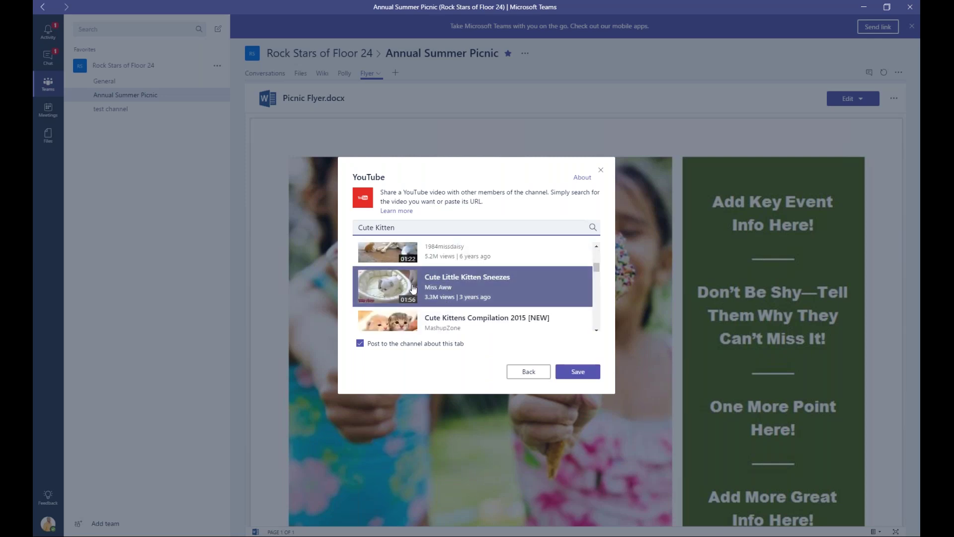
pyautogui.click(571, 376)
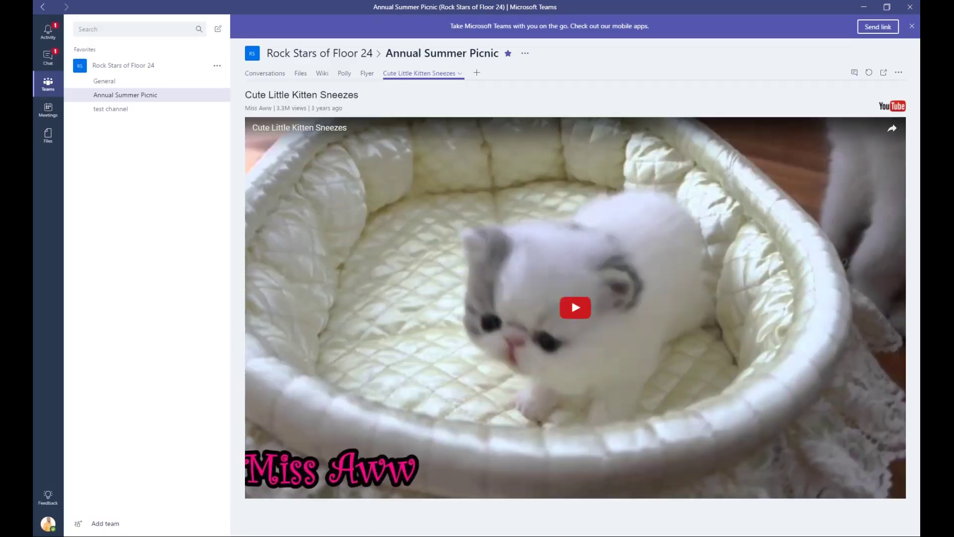
# Play the kitten video from 0:10
pyautogui.click(575, 308)
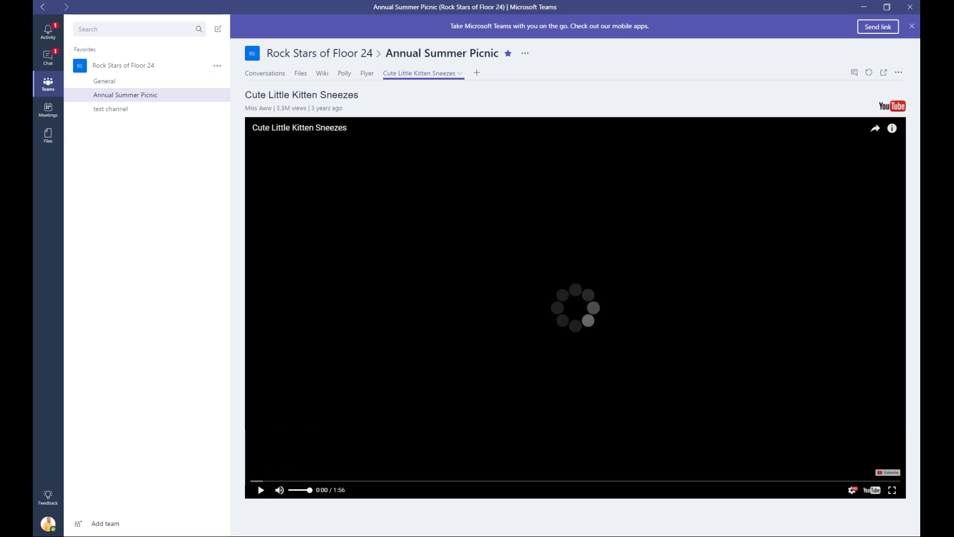
pyautogui.click(312, 480)
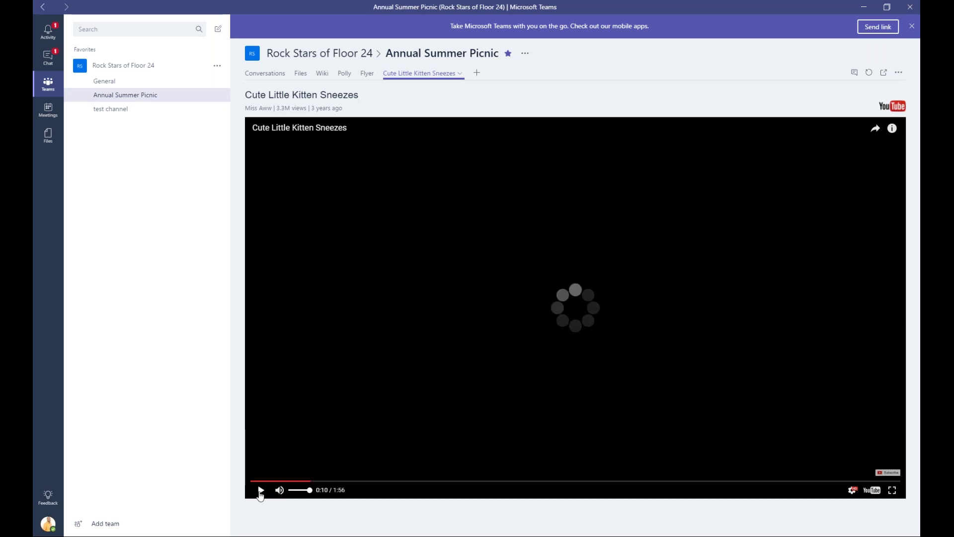
pyautogui.click(261, 491)
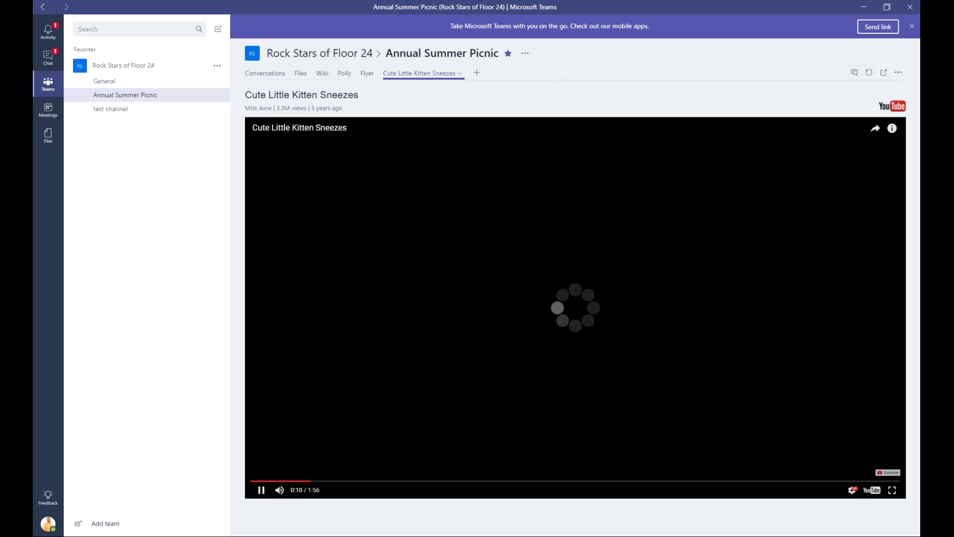
# Browse the Add a tab app grid and close it without adding a tab
pyautogui.click(475, 72)
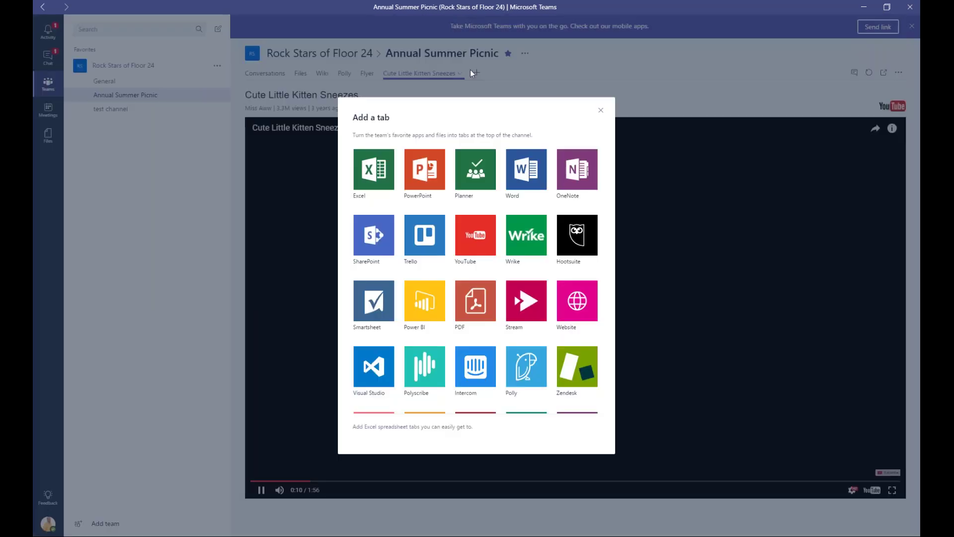
pyautogui.scroll(-2, 572, 398)
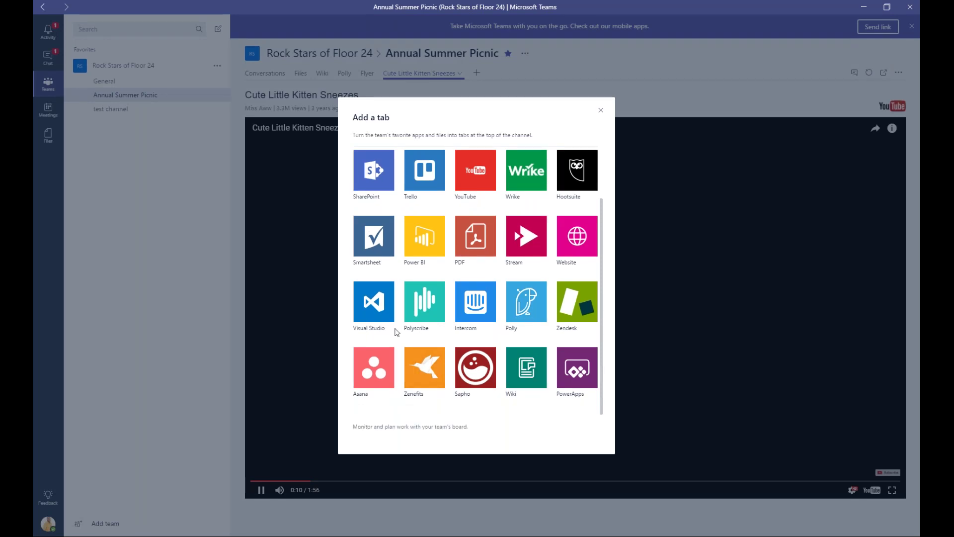
pyautogui.scroll(1, 397, 328)
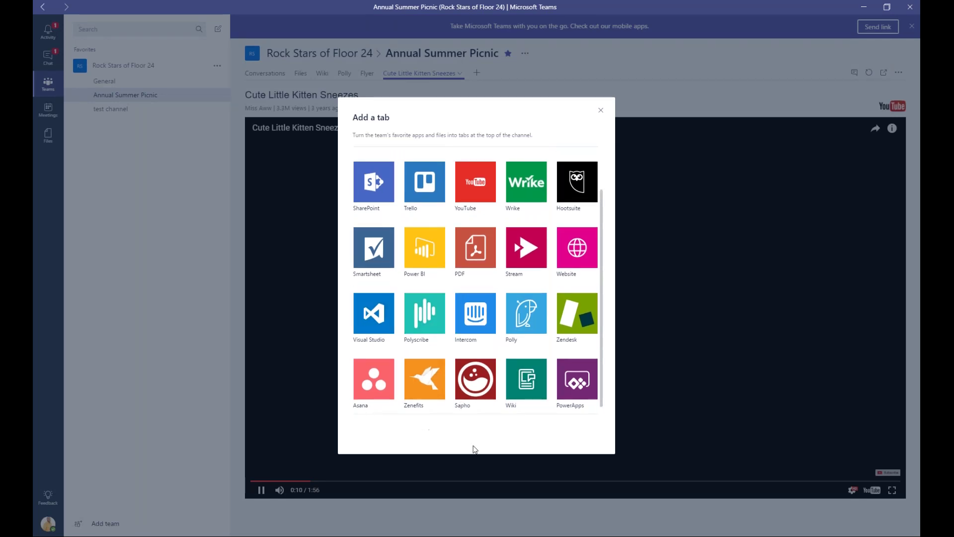
pyautogui.scroll(2, 513, 412)
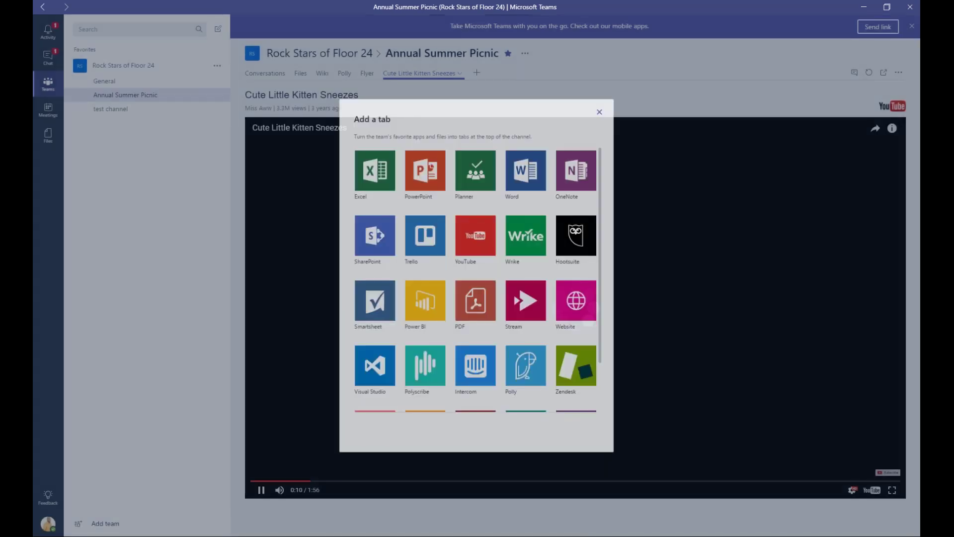
pyautogui.click(601, 112)
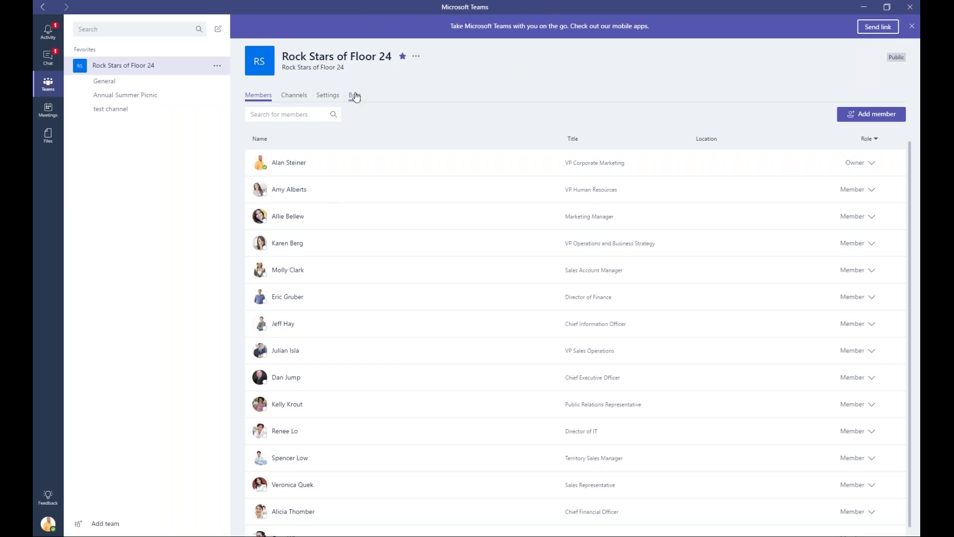
# Look through the team's bots and the bot catalogue, then return to Annual Summer Picnic
pyautogui.click(355, 95)
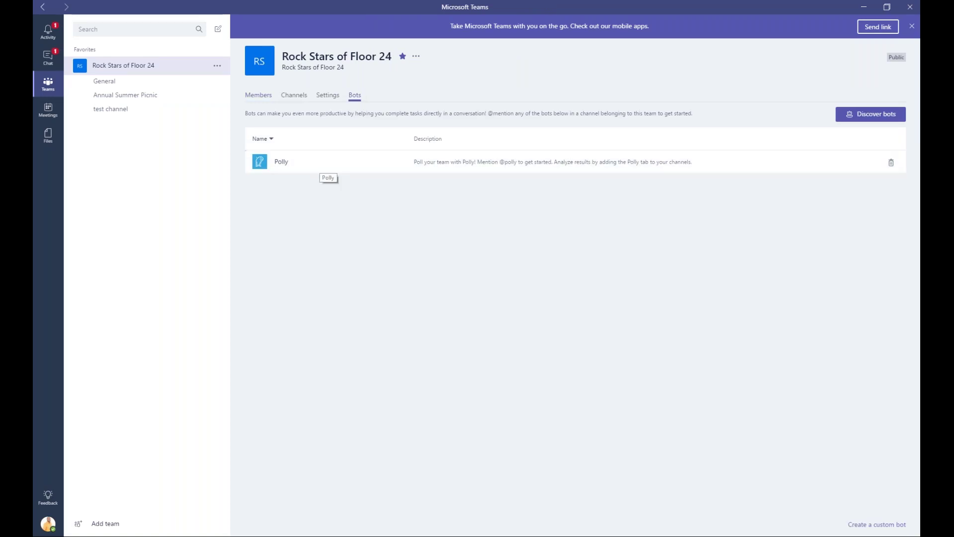
pyautogui.click(864, 116)
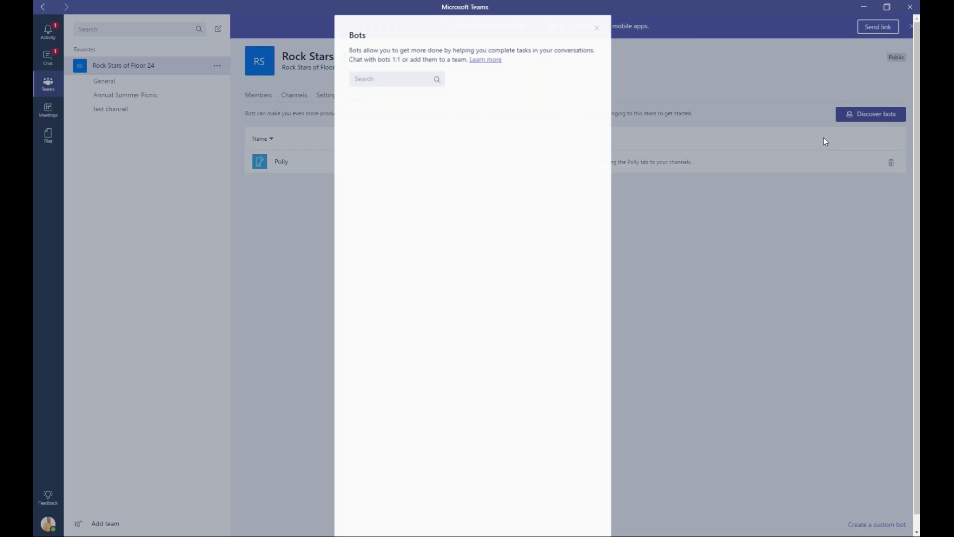
pyautogui.scroll(-1, 513, 317)
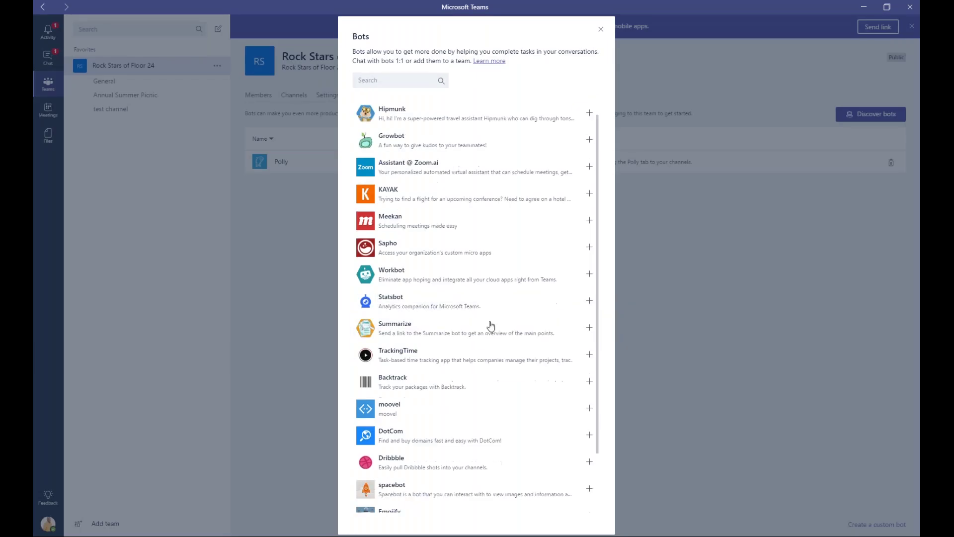
pyautogui.scroll(1, 488, 326)
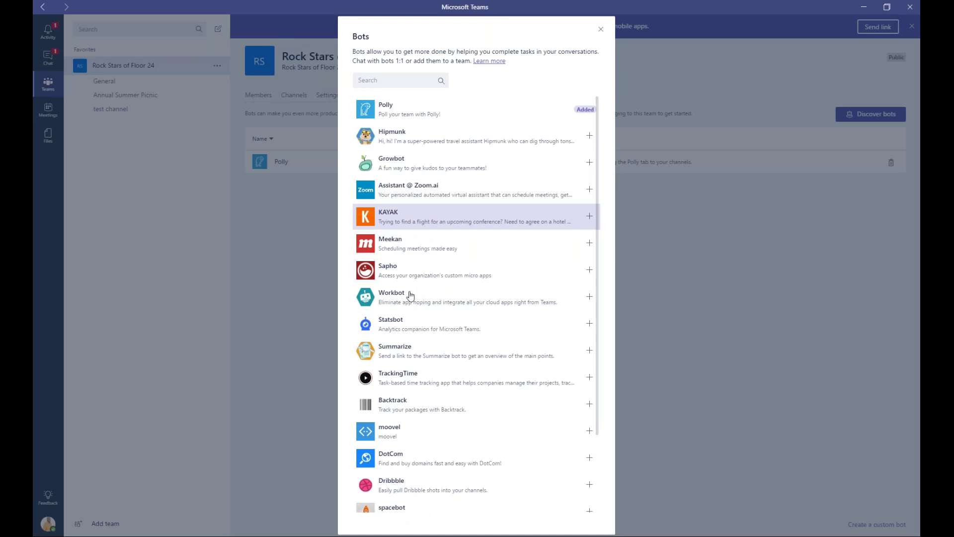
pyautogui.scroll(-3, 405, 420)
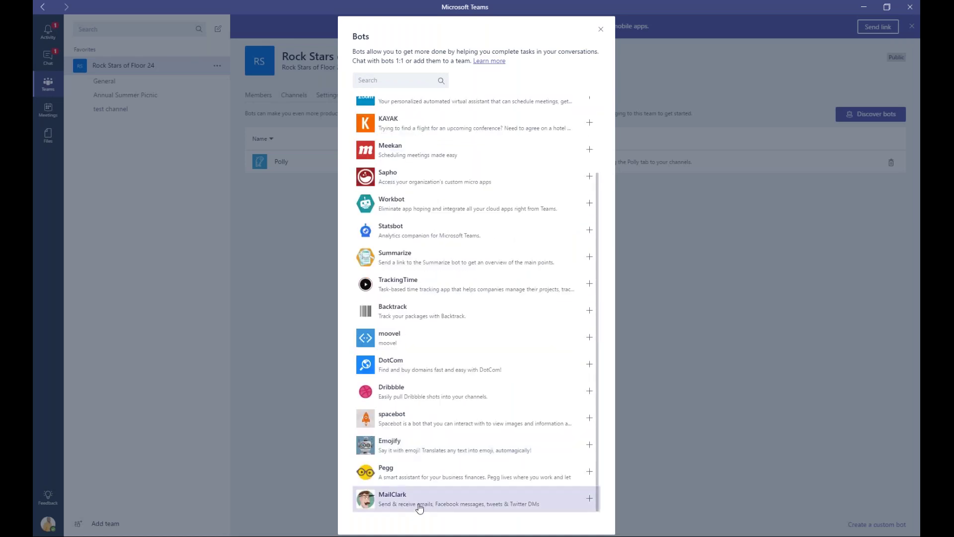
pyautogui.scroll(1, 486, 330)
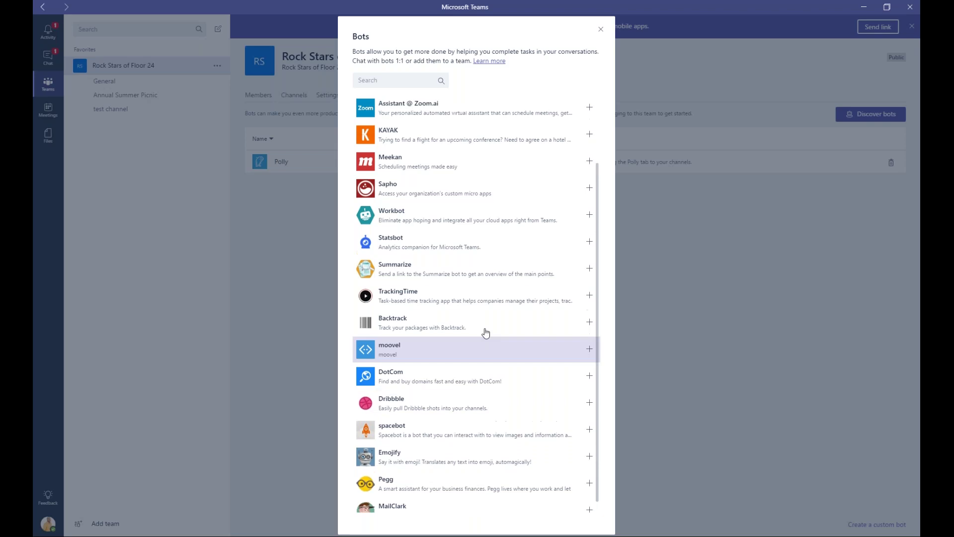
pyautogui.scroll(1, 486, 329)
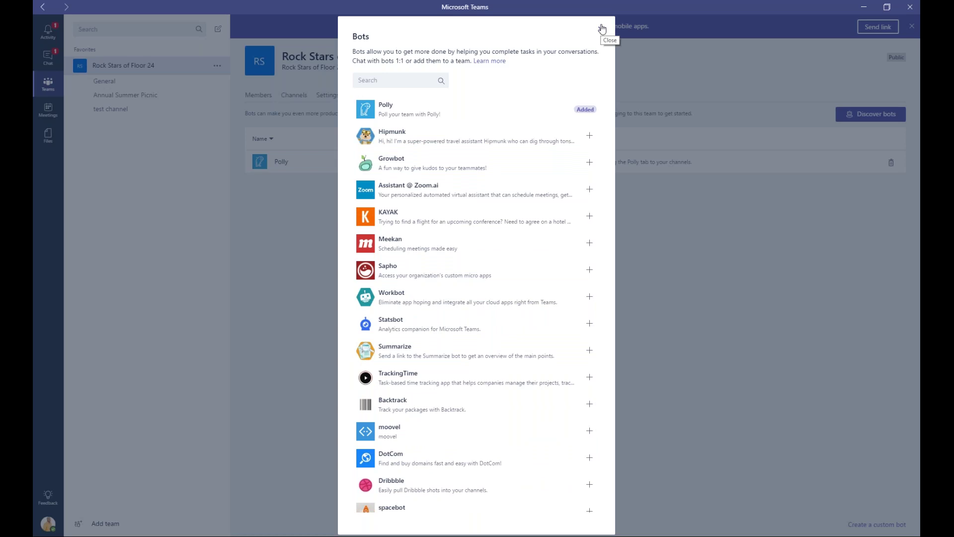
pyautogui.click(602, 29)
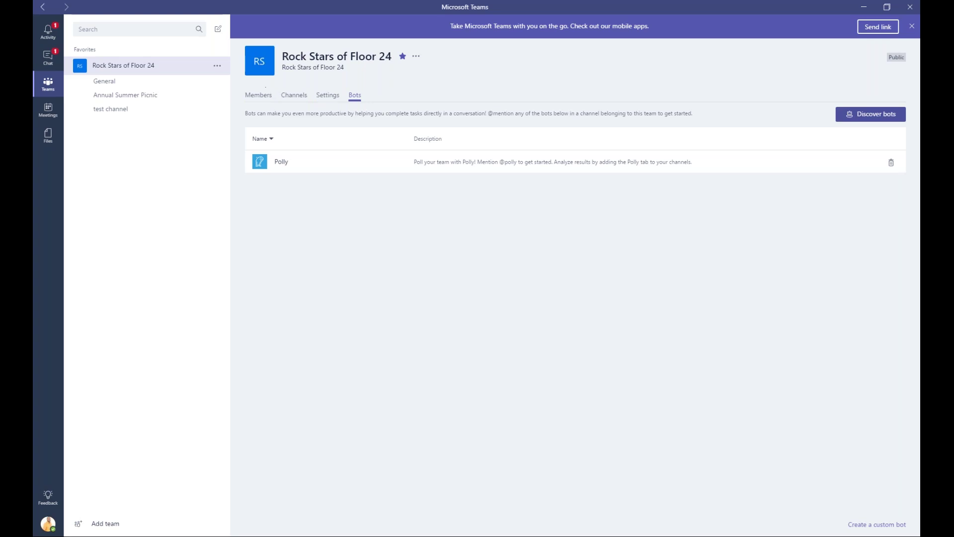
pyautogui.click(159, 96)
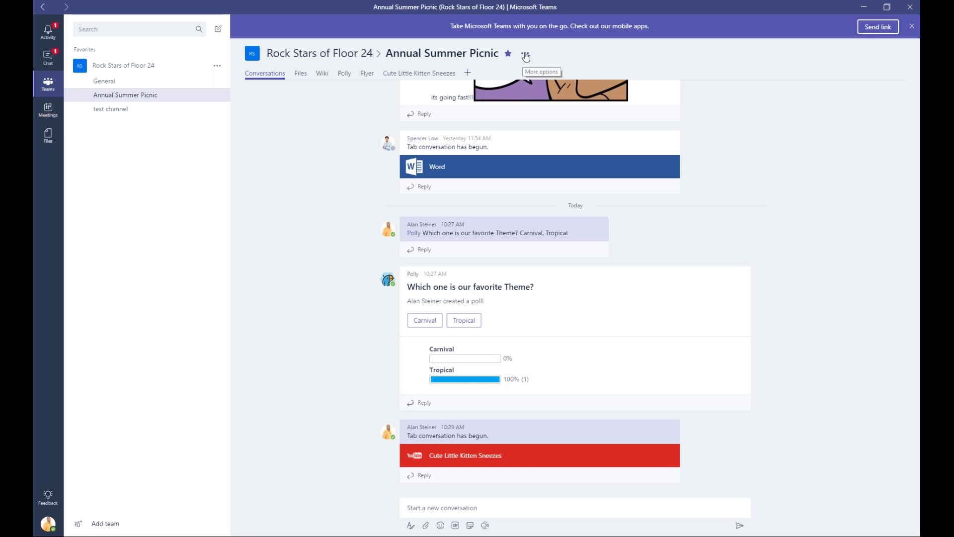
pyautogui.click(526, 55)
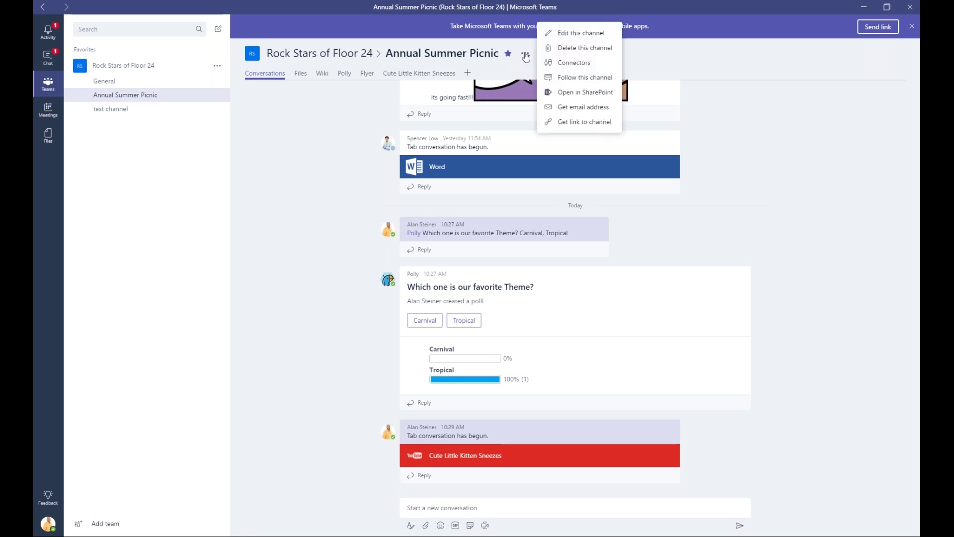
pyautogui.click(573, 63)
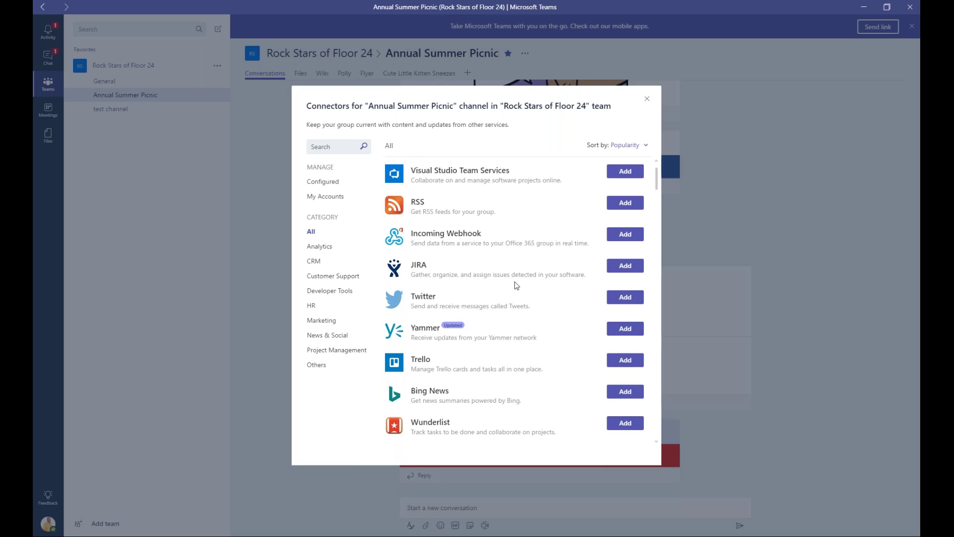
pyautogui.scroll(-6, 518, 328)
pyautogui.click(329, 323)
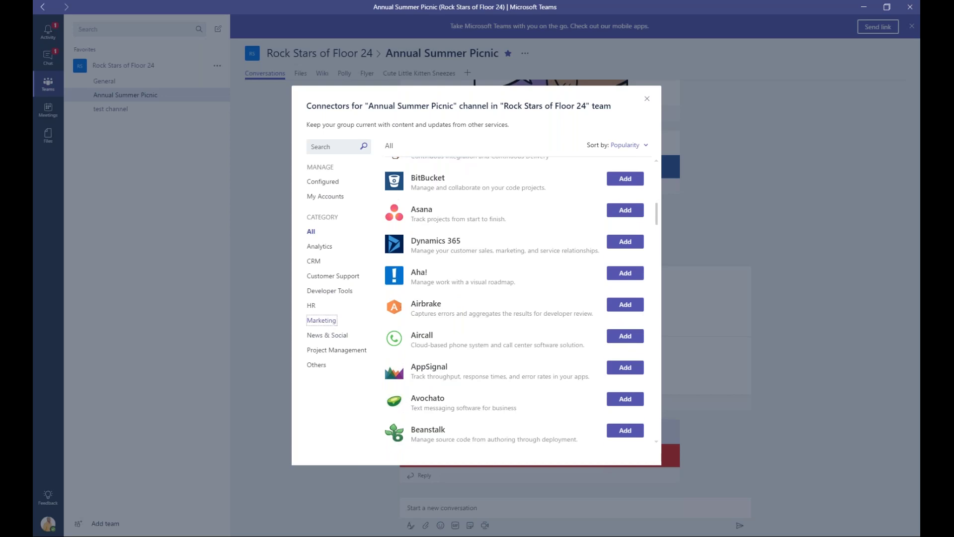
pyautogui.click(314, 278)
pyautogui.scroll(-4, 538, 419)
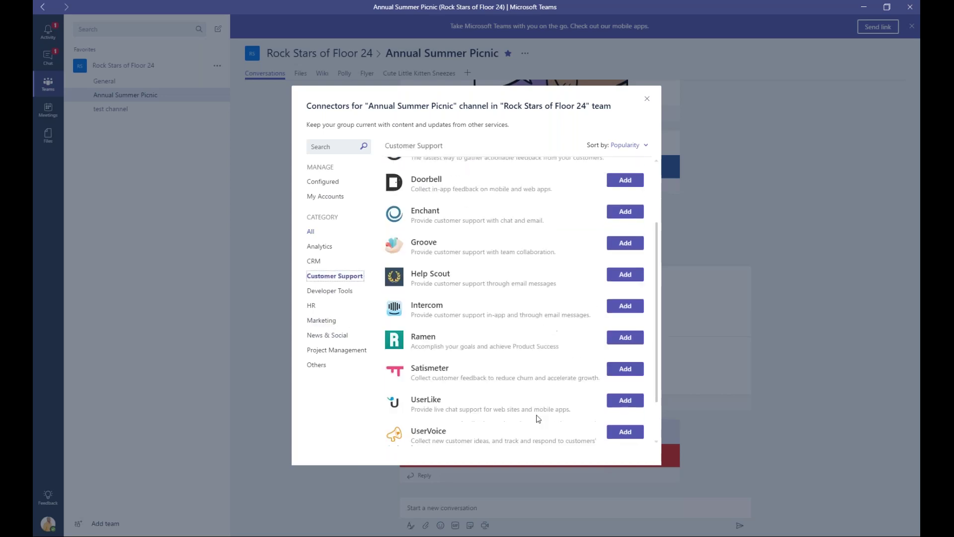
pyautogui.click(648, 100)
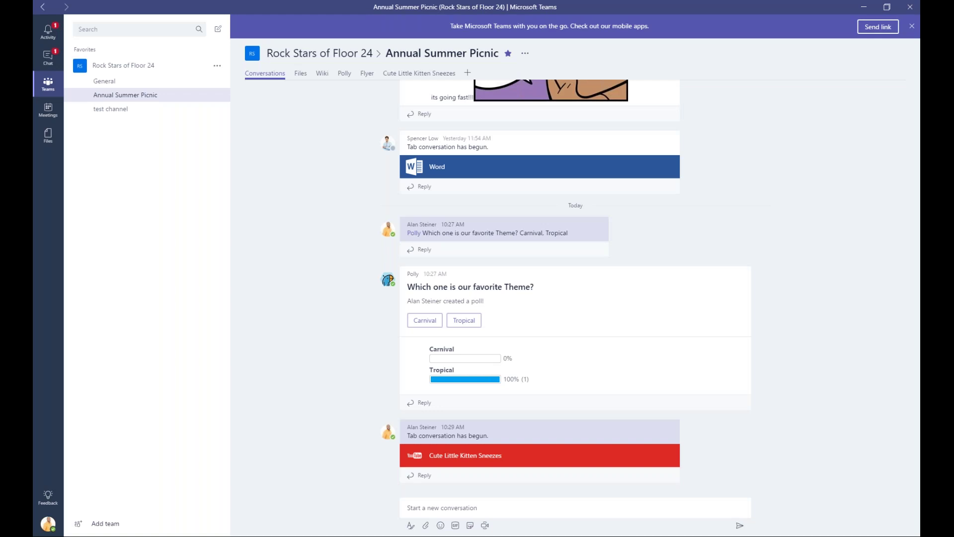
# In the meetings view, start a new meeting, then cancel it and switch to chat
pyautogui.click(55, 112)
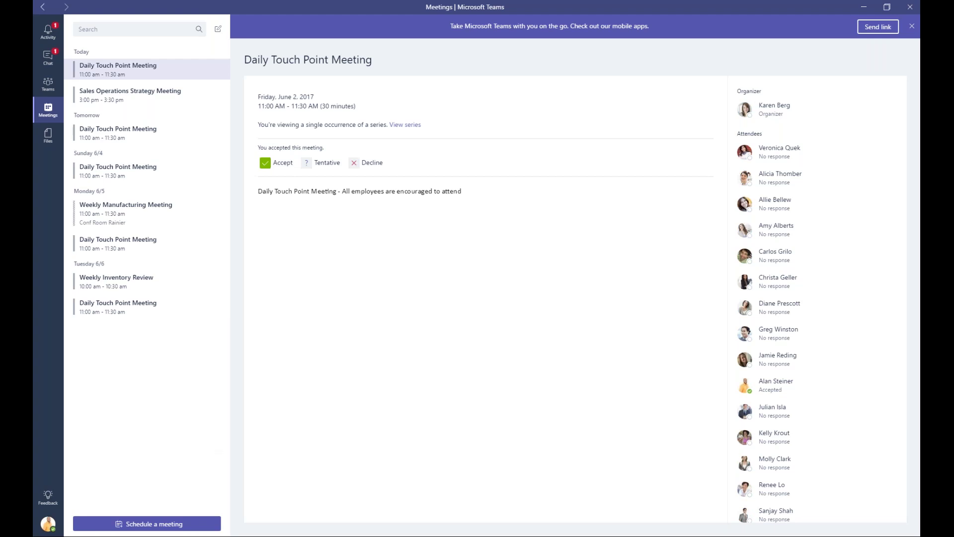
pyautogui.click(183, 525)
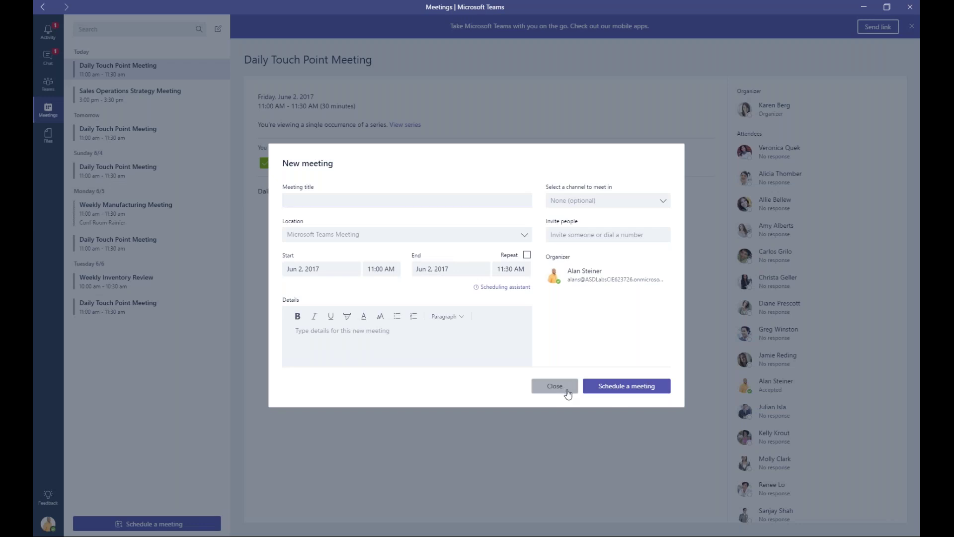
pyautogui.click(562, 390)
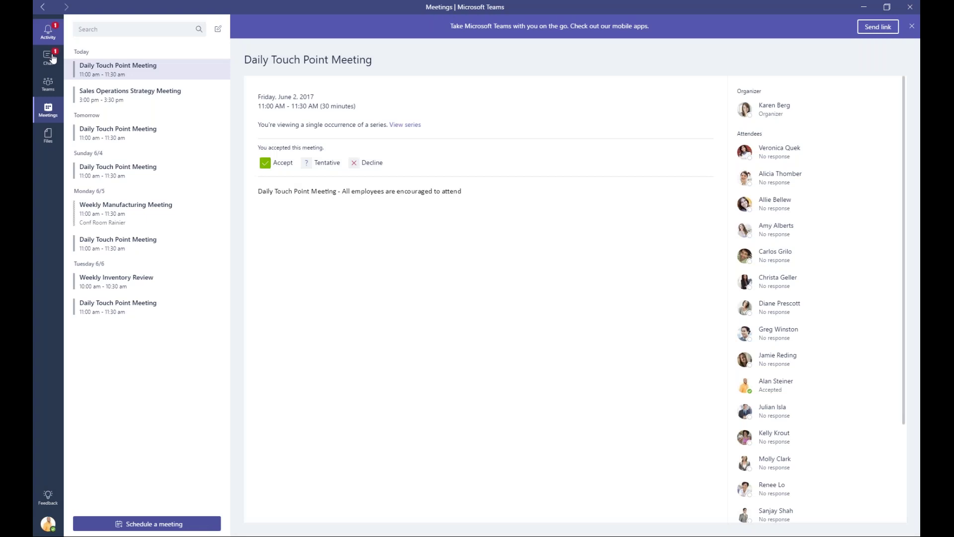
pyautogui.click(51, 60)
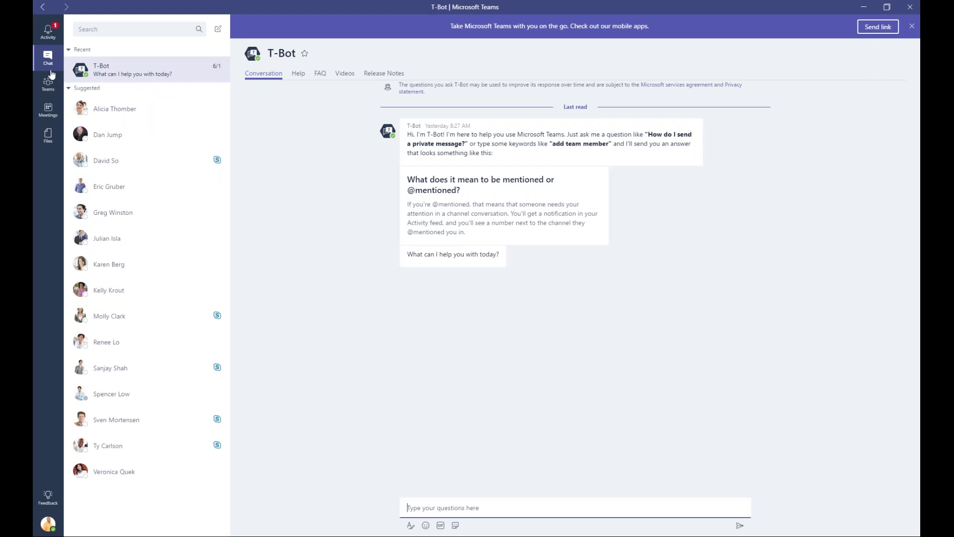
# Open the mention and Tropical Theme reply notifications, then return to the teams list
pyautogui.click(48, 31)
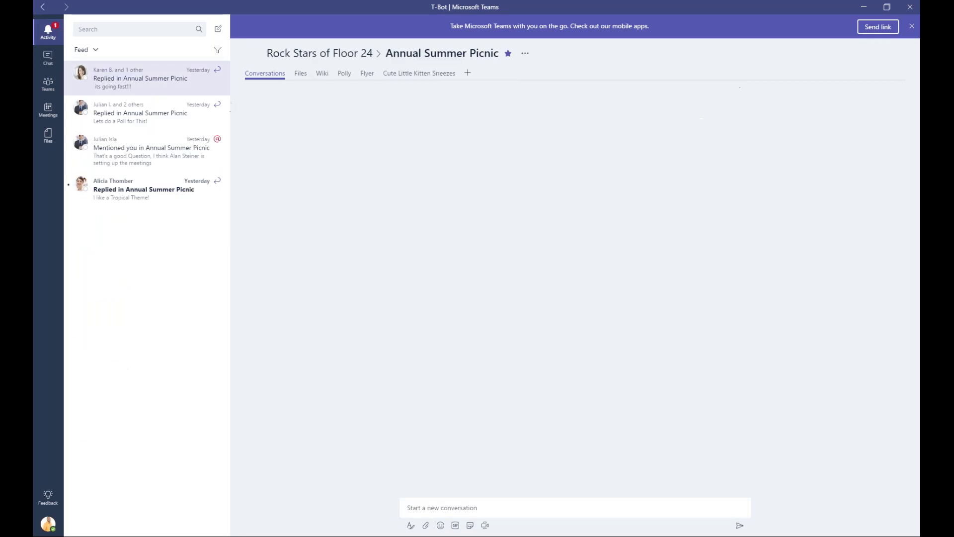
pyautogui.click(170, 136)
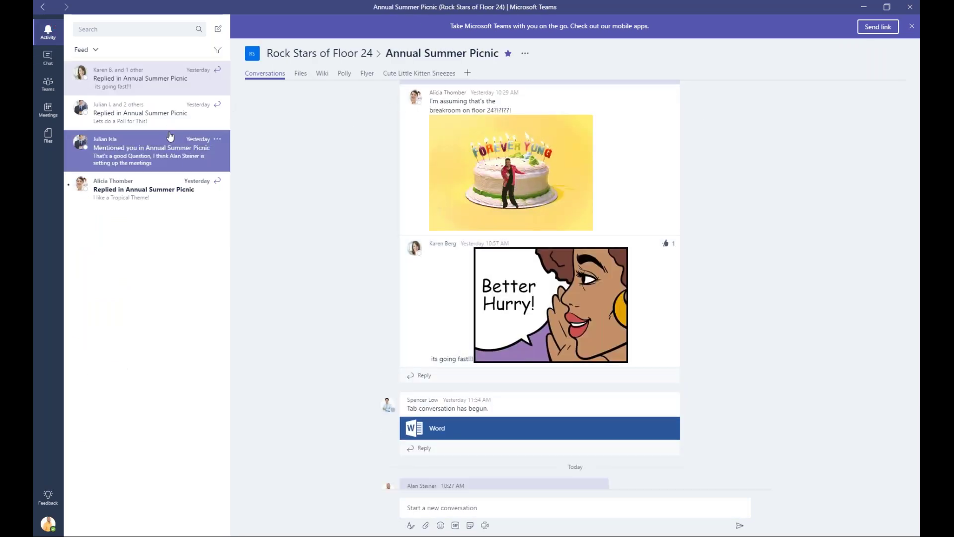
pyautogui.click(172, 185)
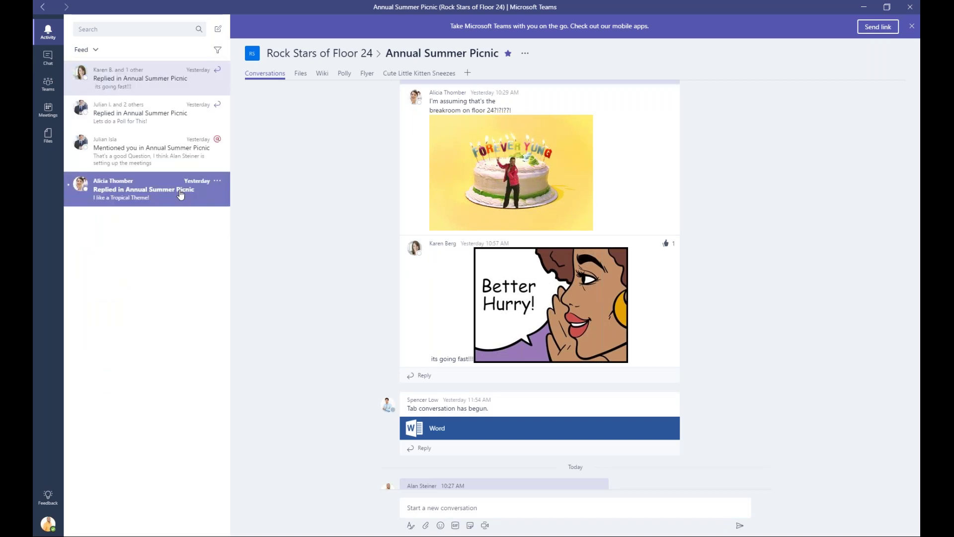
pyautogui.click(48, 83)
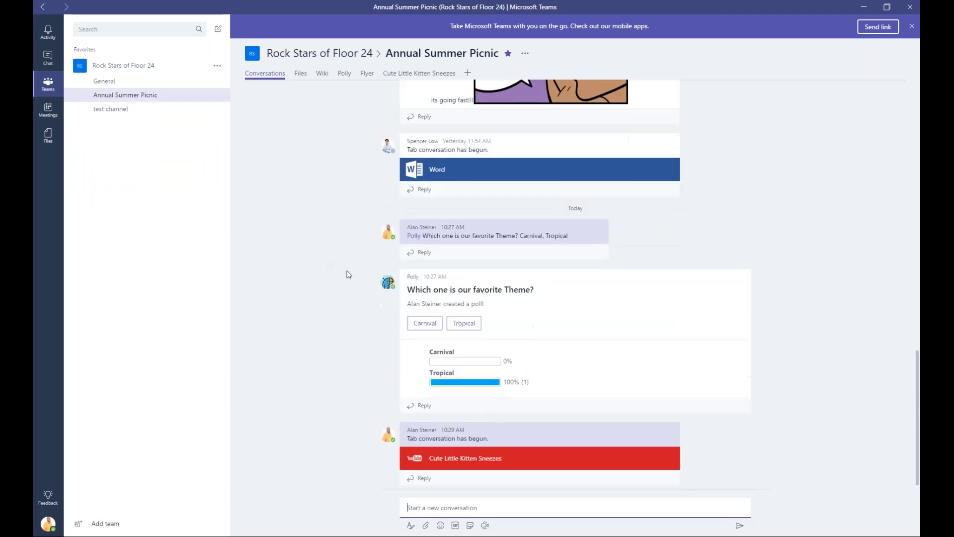
# Reply to the theme poll with 'I still don't like these options!!' and a pink donut GIF
pyautogui.click(425, 403)
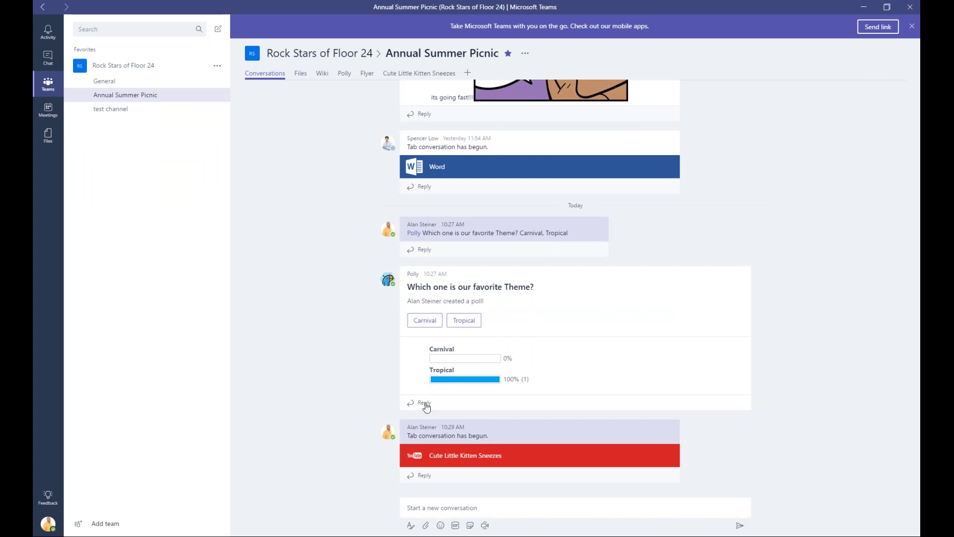
pyautogui.write('I still ')
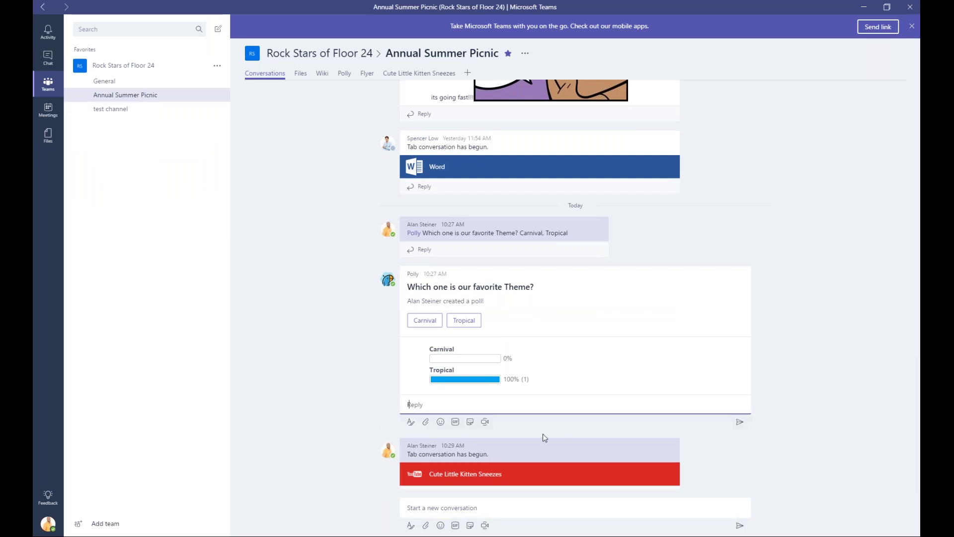
pyautogui.write("don't like these options!!")
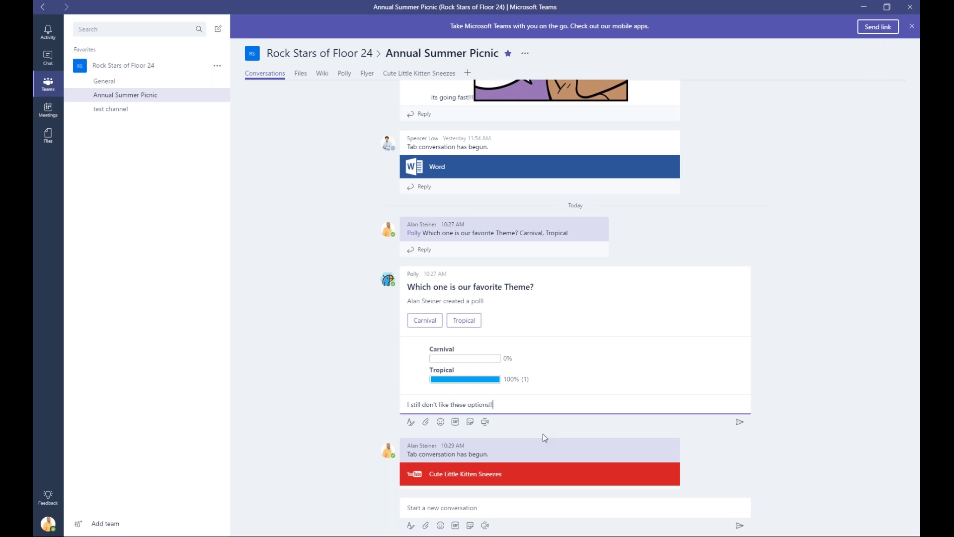
pyautogui.click(456, 424)
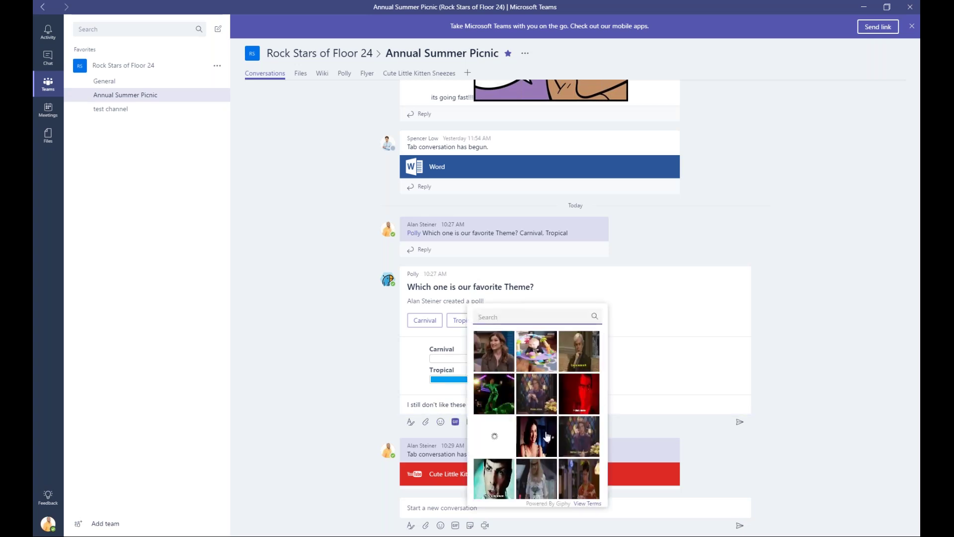
pyautogui.scroll(-5, 546, 436)
pyautogui.scroll(-1, 542, 427)
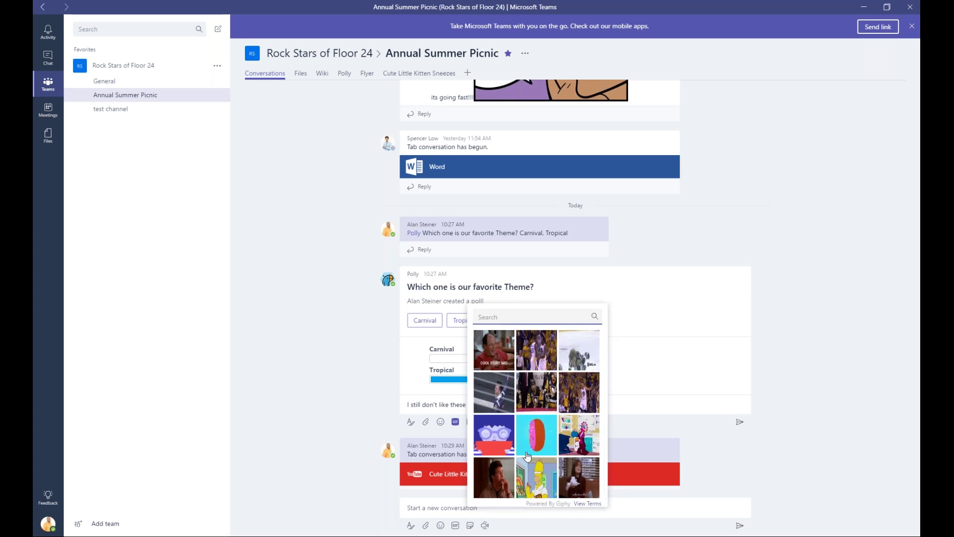
pyautogui.click(528, 455)
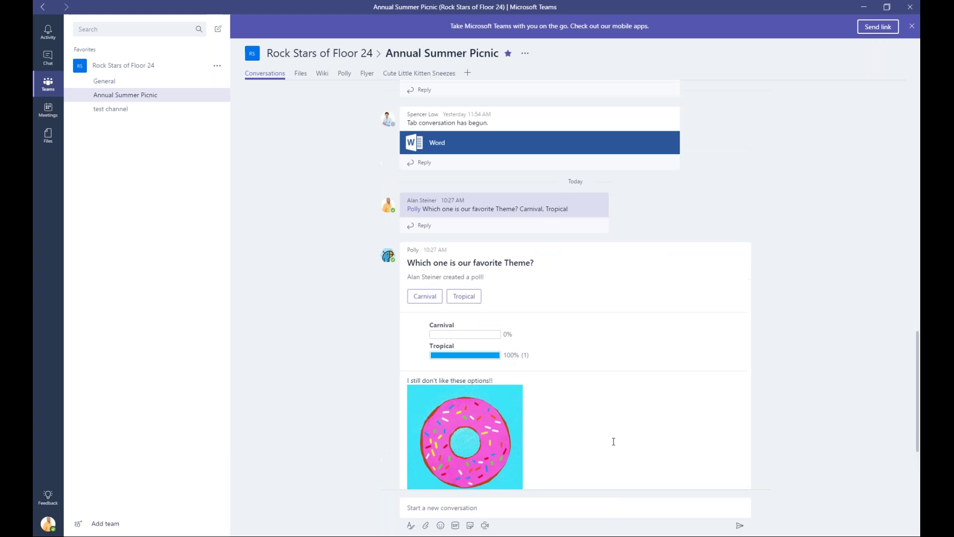
# Scroll up the conversation and play the birthday cake GIF
pyautogui.scroll(6, 613, 441)
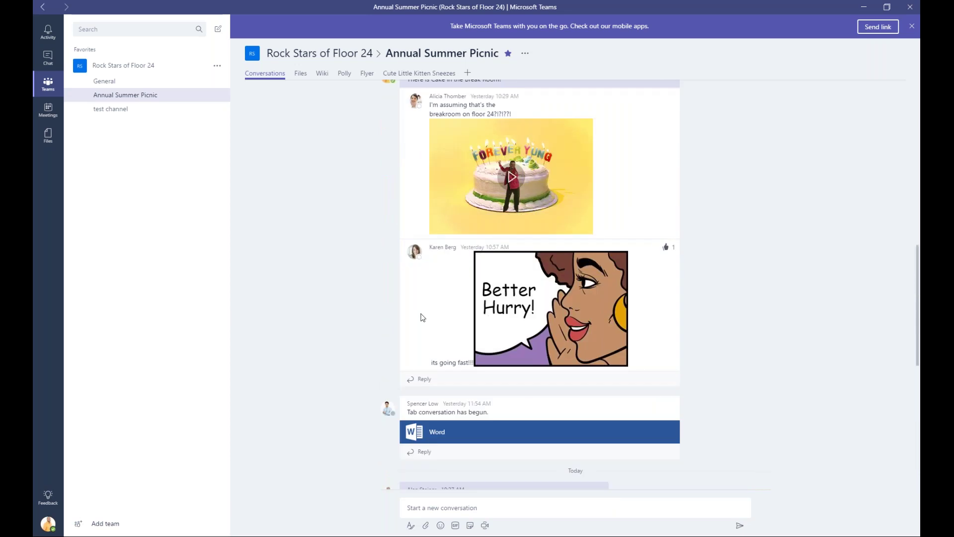
pyautogui.scroll(3, 422, 317)
pyautogui.click(513, 294)
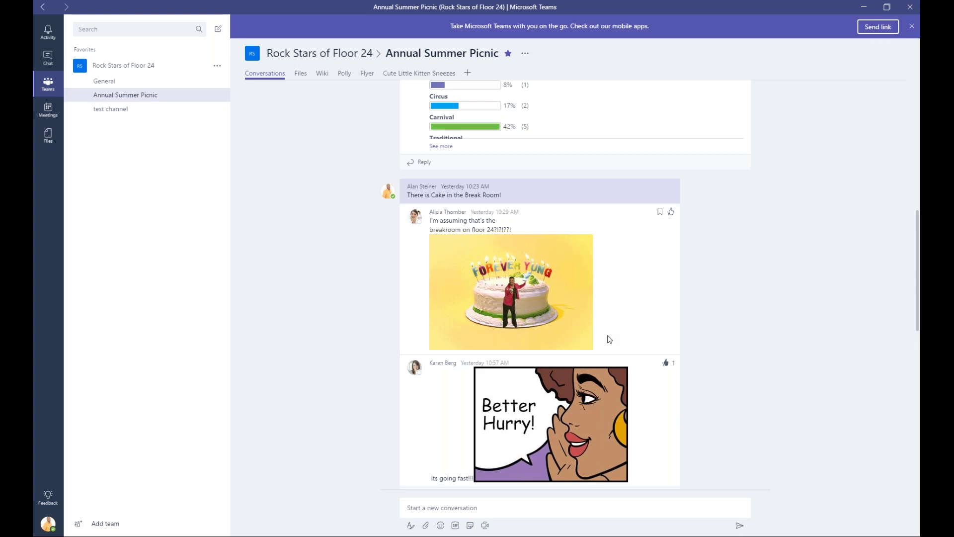
pyautogui.scroll(-2, 656, 346)
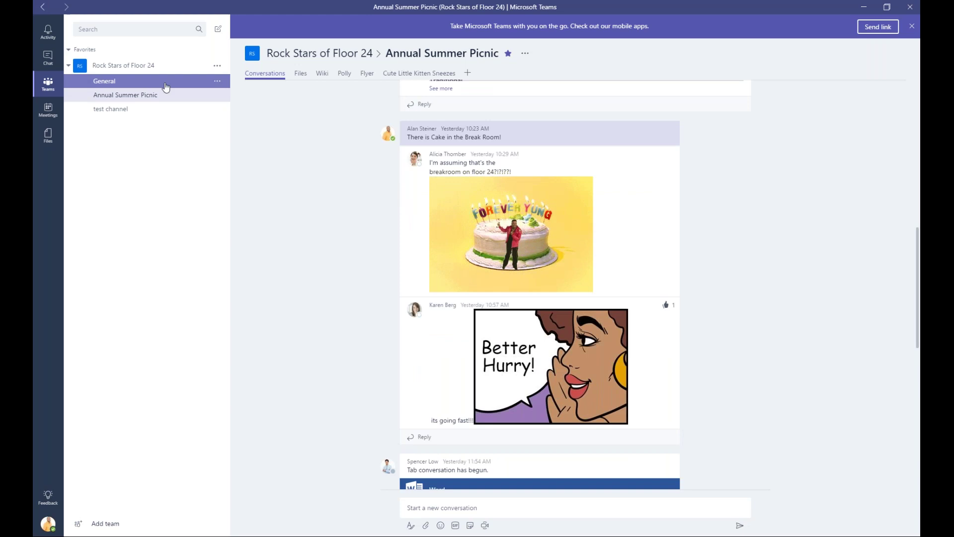
pyautogui.scroll(4, 295, 318)
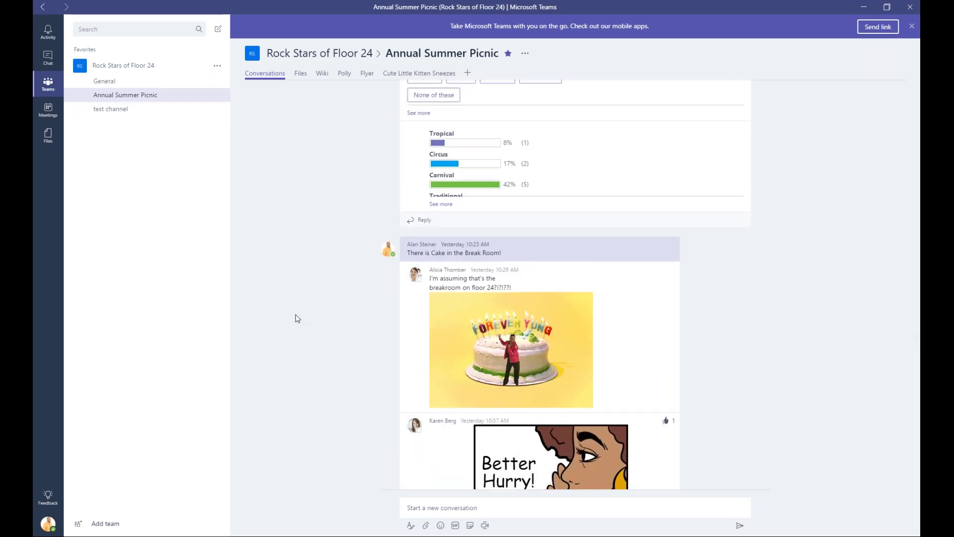
pyautogui.scroll(5, 567, 281)
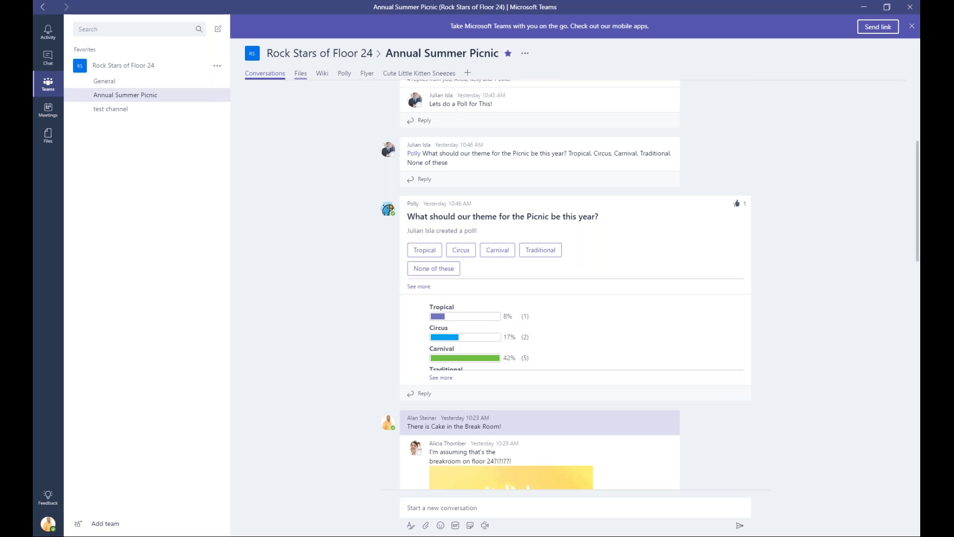
# Upload five files, Make the Right Choices through Your Health and Wellness, from Documents > Webinar 3
pyautogui.click(301, 73)
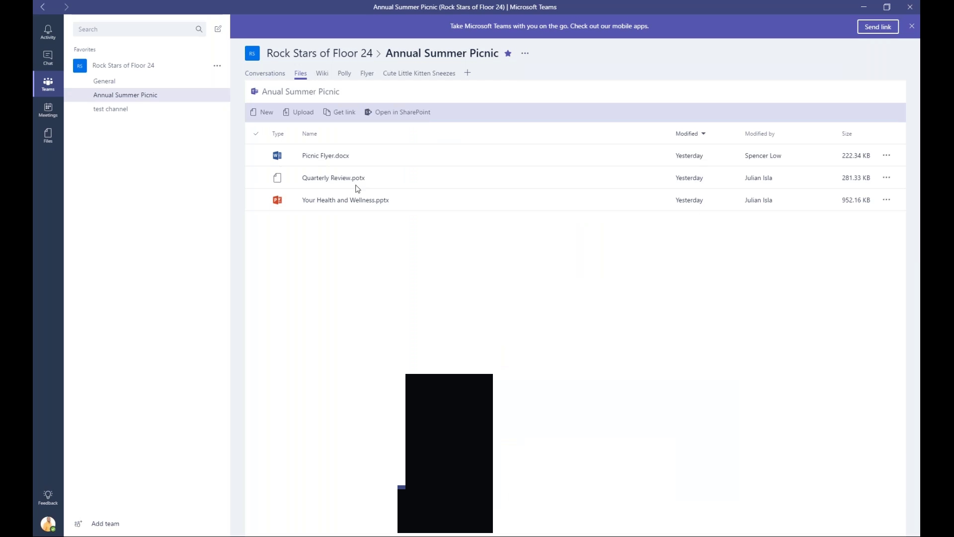
pyautogui.click(300, 113)
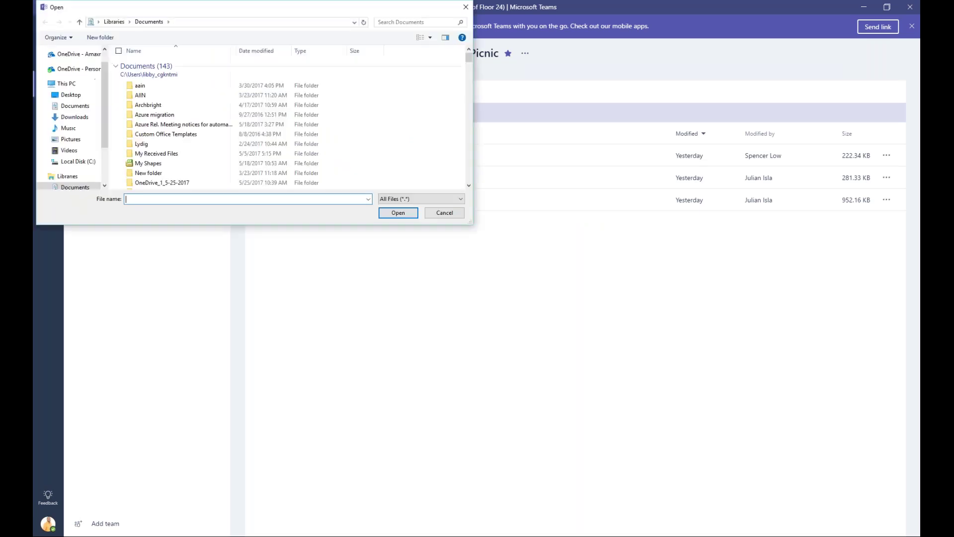
pyautogui.click(75, 105)
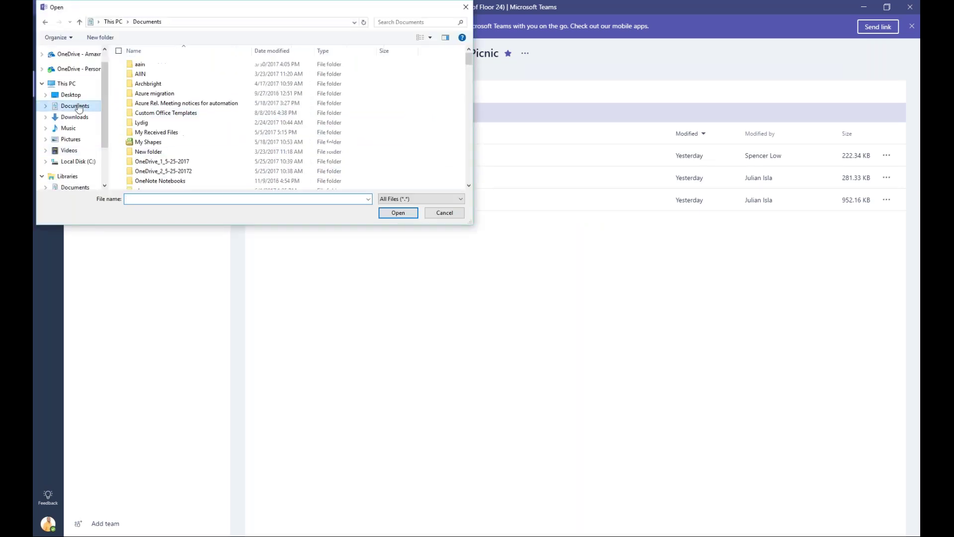
pyautogui.scroll(-2, 158, 176)
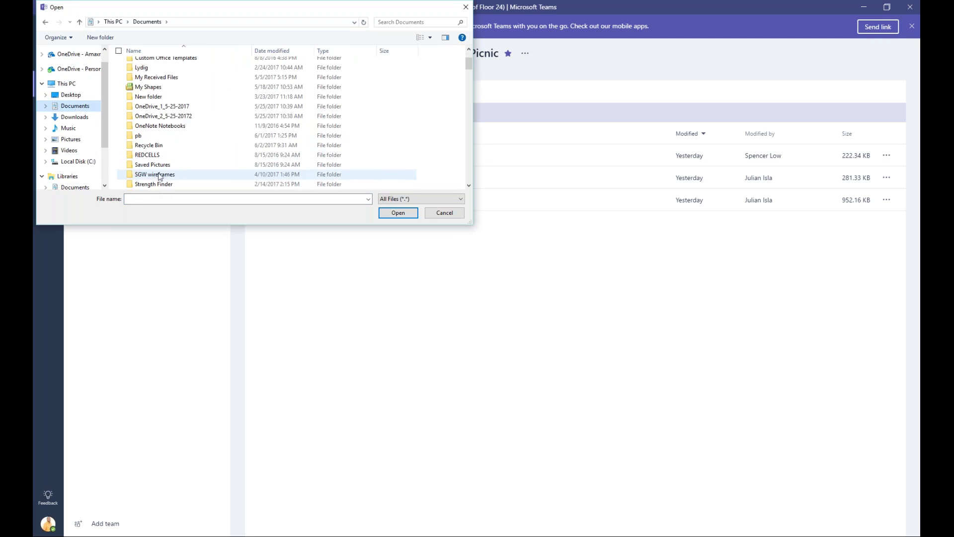
pyautogui.scroll(-3, 159, 144)
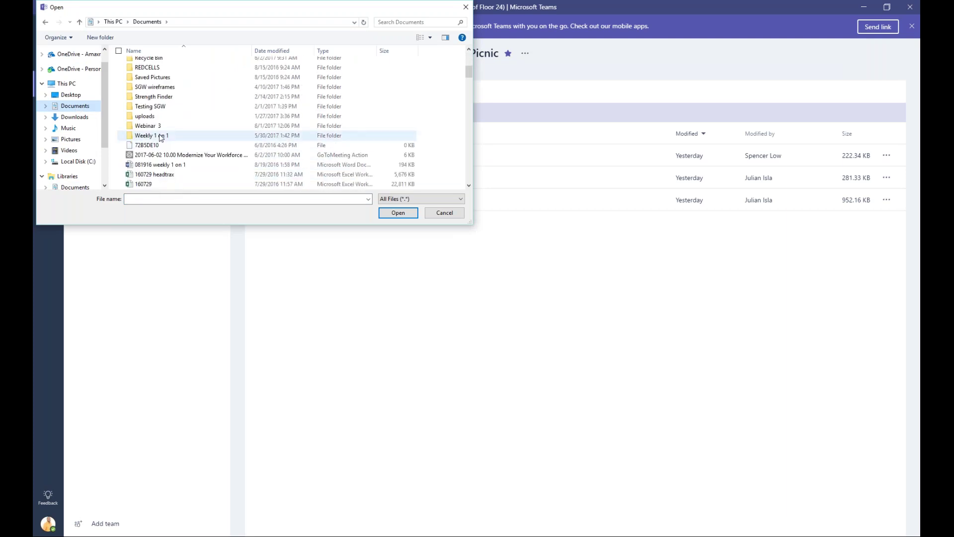
pyautogui.click(161, 127)
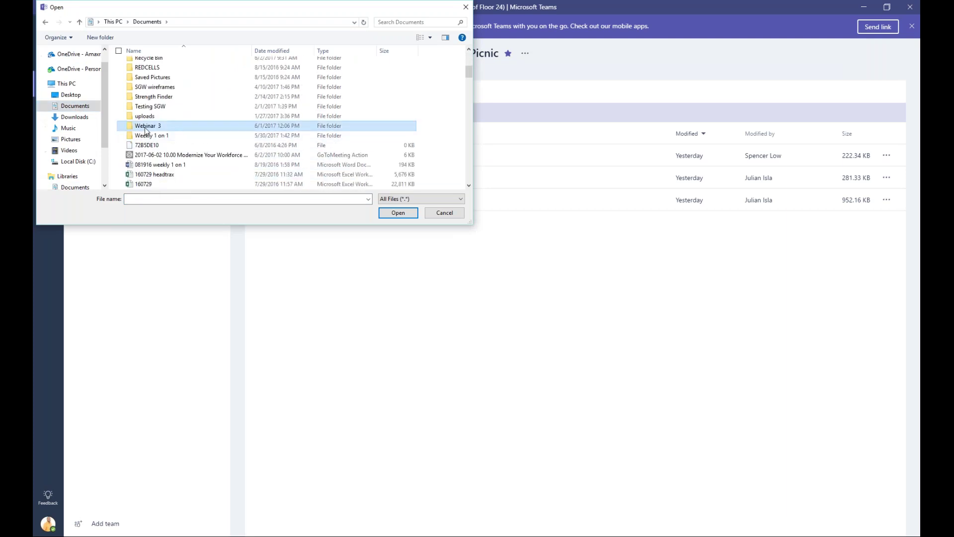
pyautogui.click(393, 215)
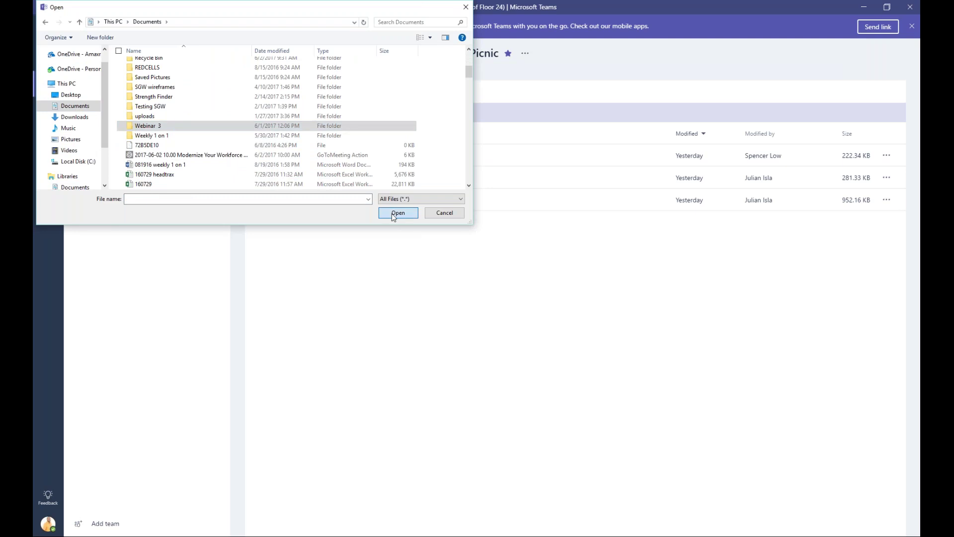
pyautogui.click(165, 93)
pyautogui.keyDown('shift'); pyautogui.click(166, 133); pyautogui.keyUp('shift')
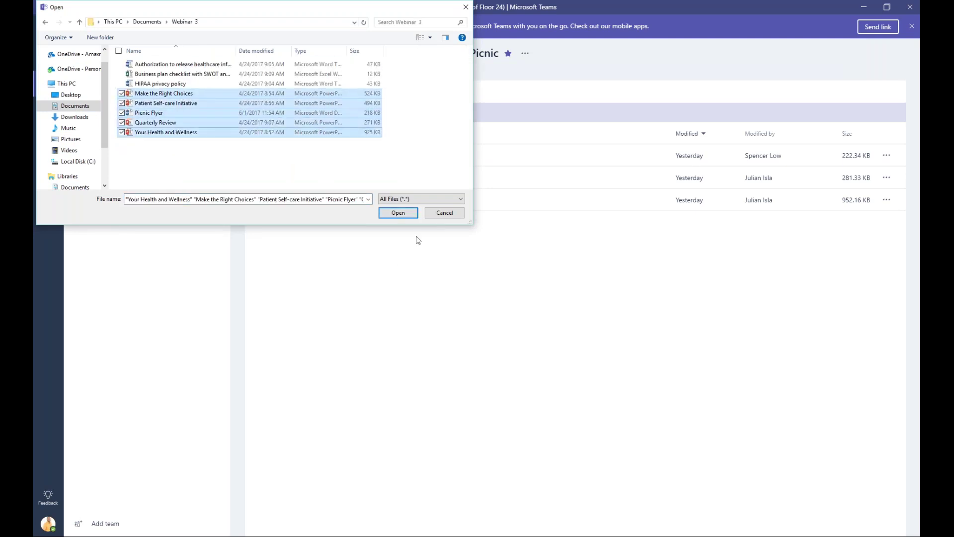
pyautogui.click(403, 213)
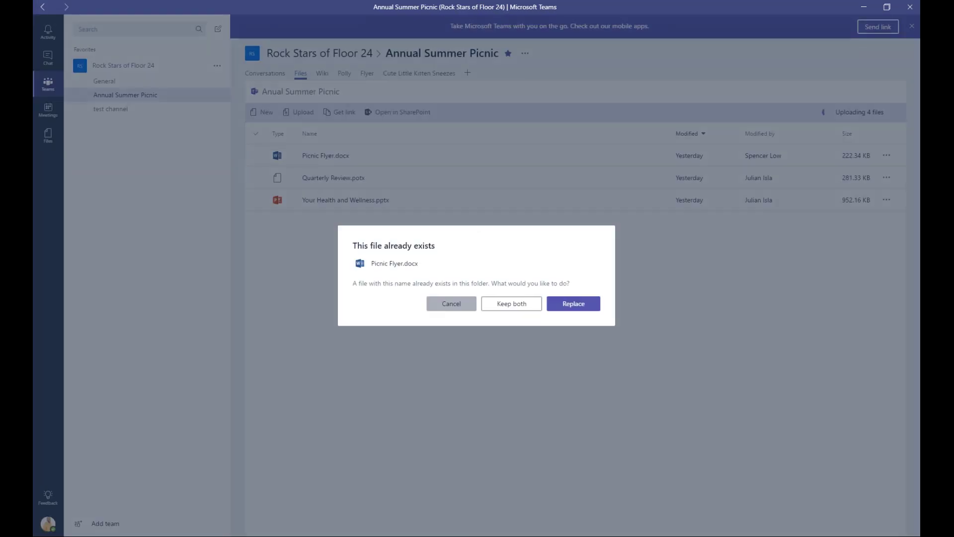
# Keep both copies of Picnic Flyer and replace the existing Quarterly Review and Your Health and Wellness files
pyautogui.click(580, 304)
pyautogui.click(580, 306)
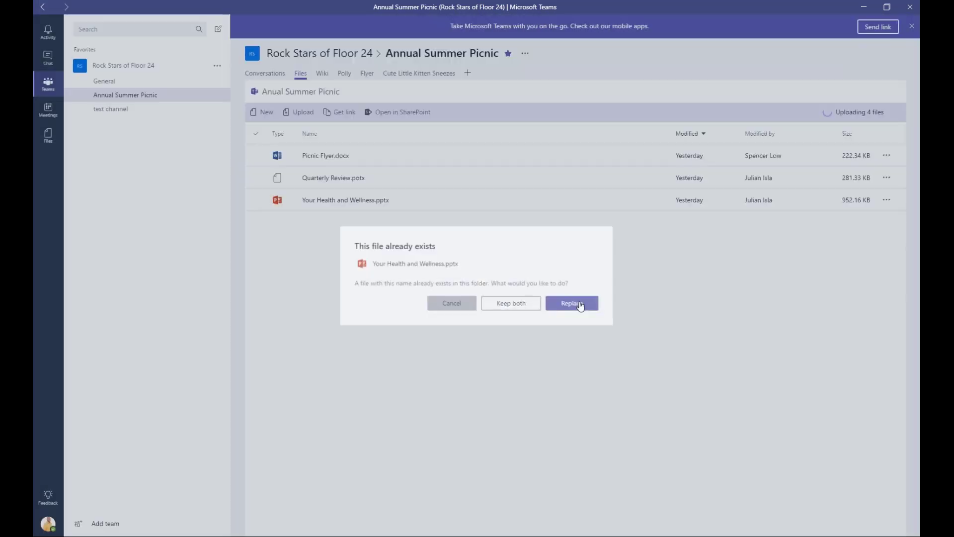
pyautogui.click(580, 305)
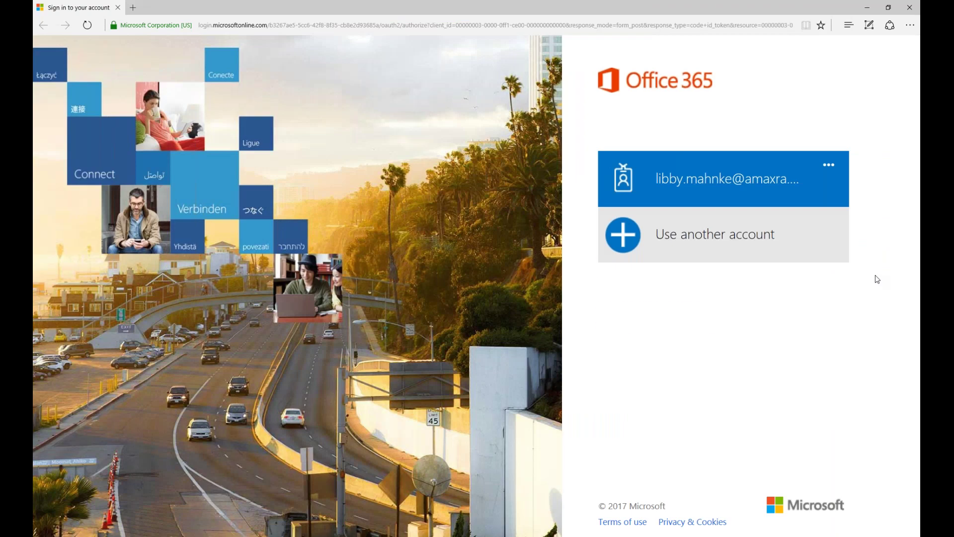
# Sign in to SharePoint with a different work account's e-mail address and password
pyautogui.click(716, 234)
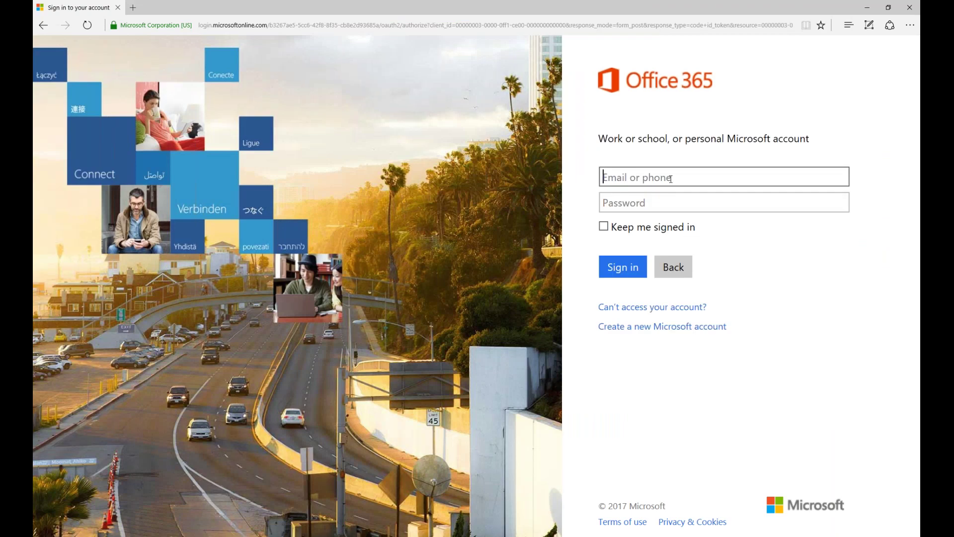
pyautogui.write('alans')
pyautogui.click(72, 274)
pyautogui.click(662, 177)
pyautogui.hotkey('ctrl', 'v')
pyautogui.click(655, 200)
pyautogui.write('****')
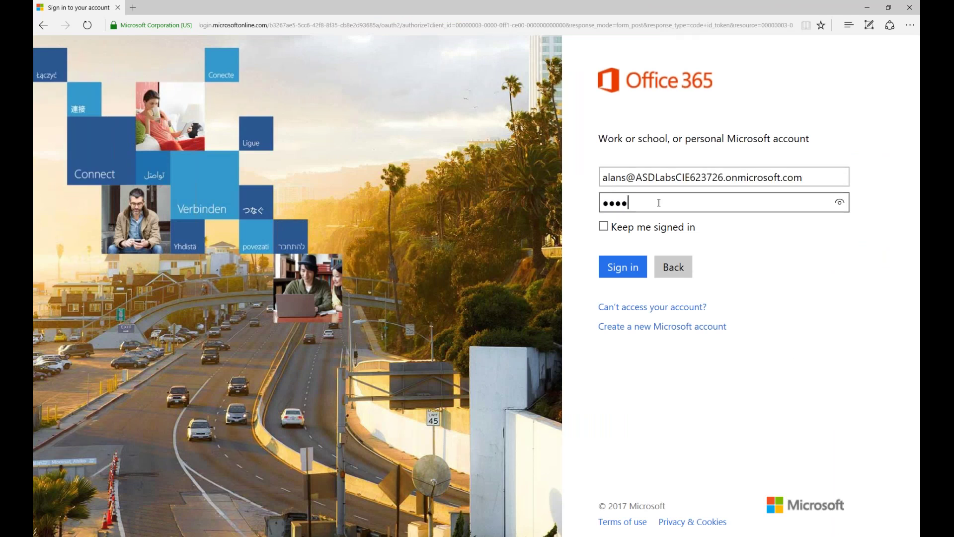
pyautogui.write('******')
pyautogui.press('Return')
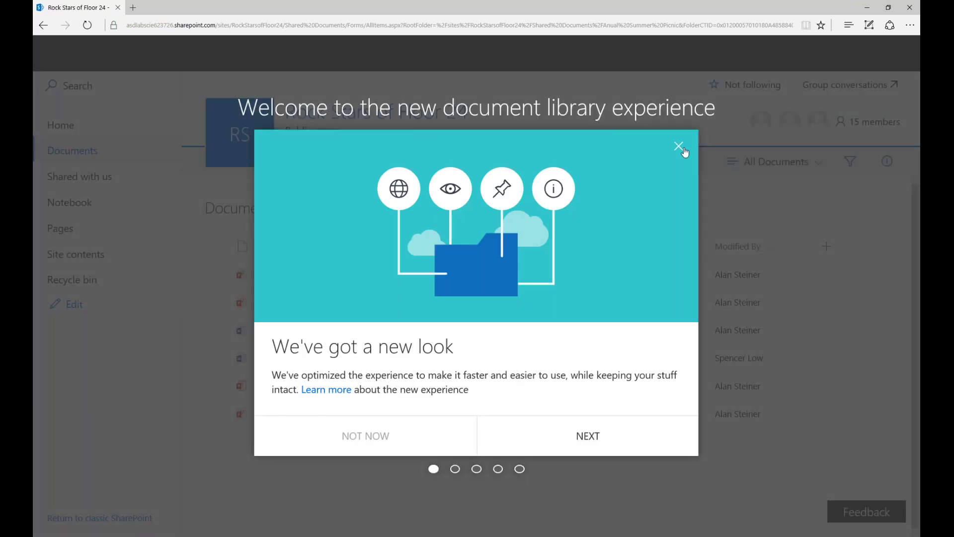
# Dismiss the welcome message, view the actions for Make the Right Choices.pptx, and minimize Edge
pyautogui.click(679, 146)
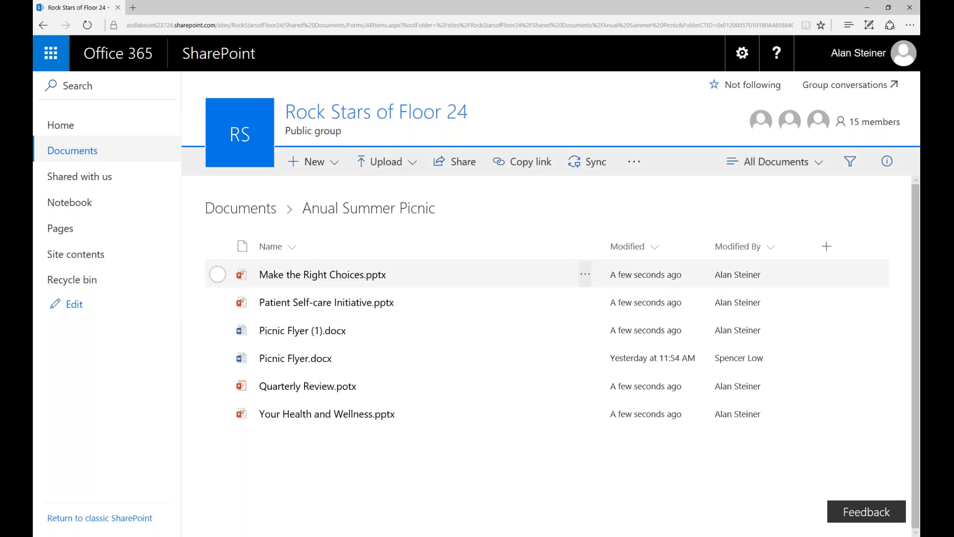
pyautogui.click(585, 274)
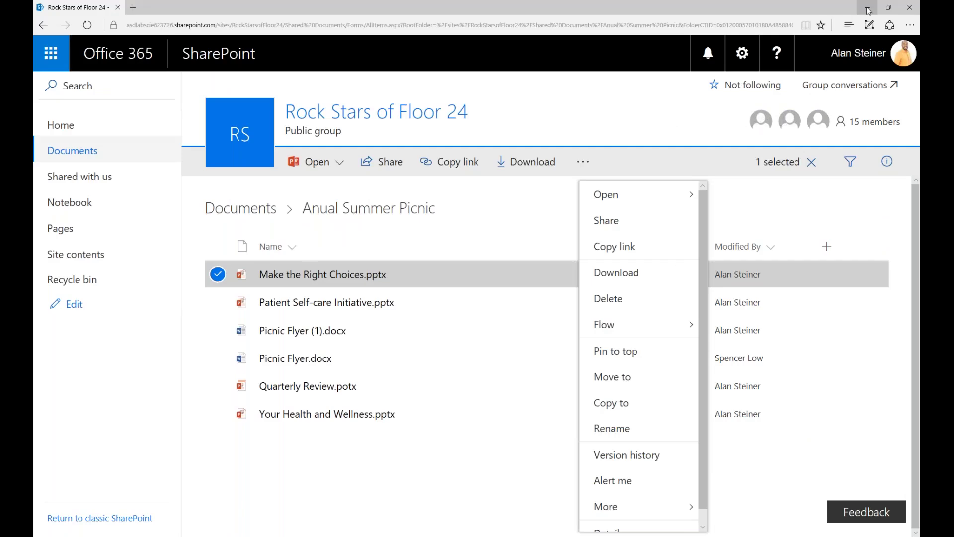
pyautogui.click(867, 8)
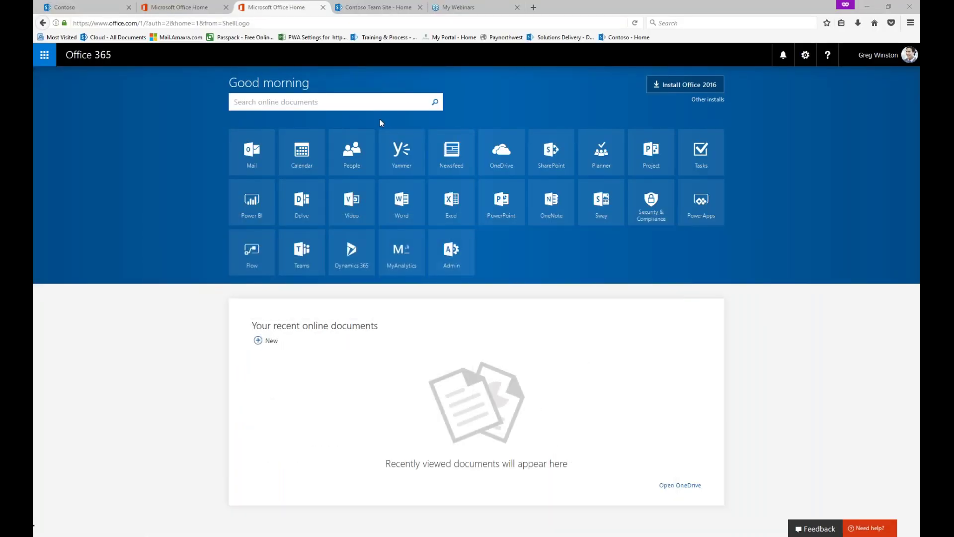
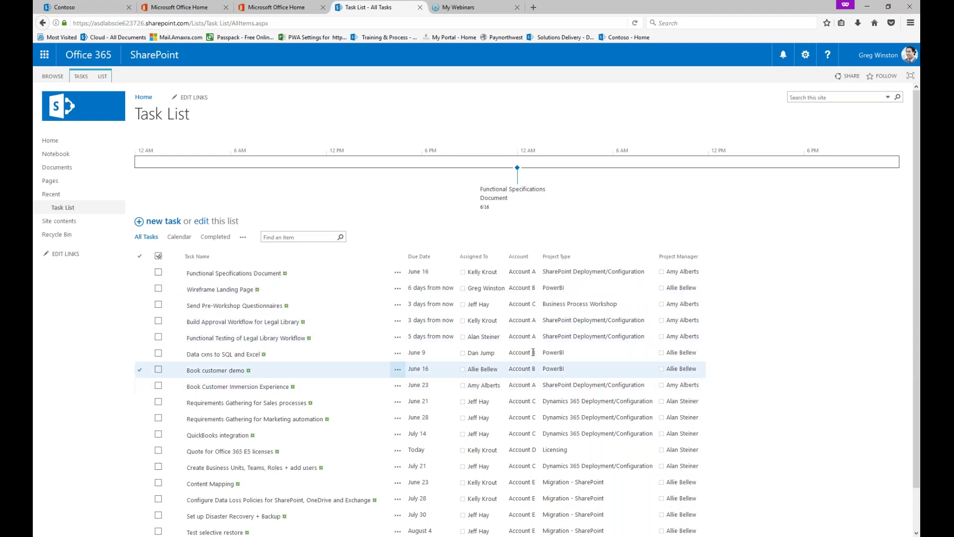
pyautogui.click(418, 336)
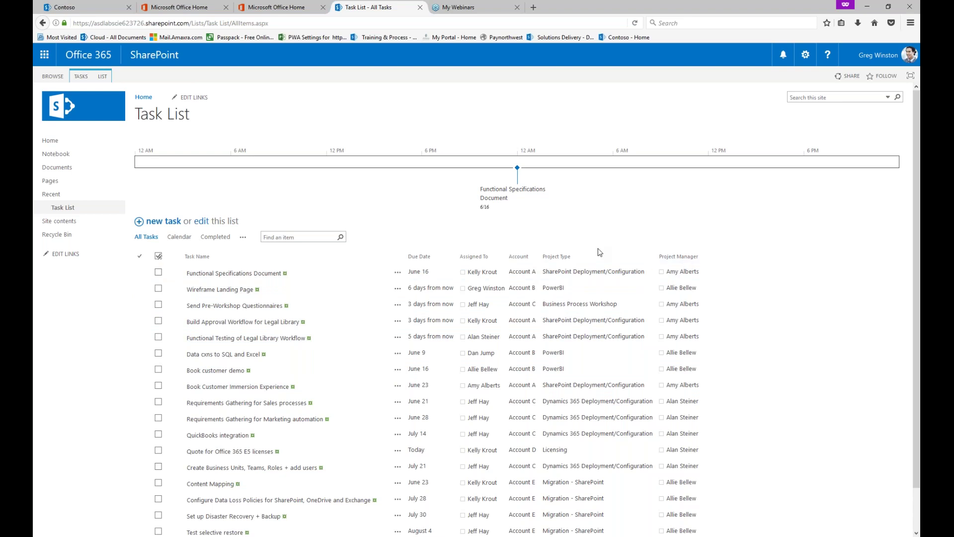
pyautogui.click(655, 260)
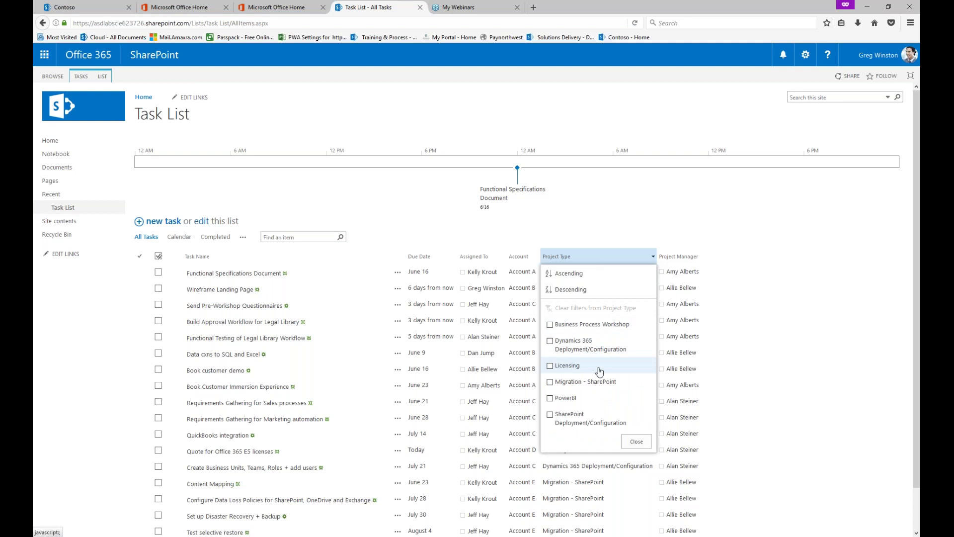
pyautogui.click(603, 382)
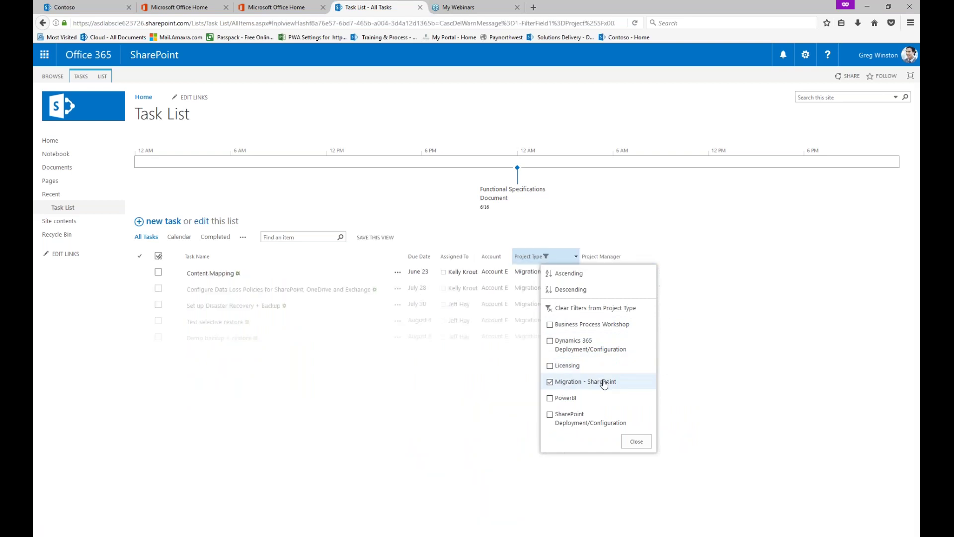
pyautogui.click(636, 441)
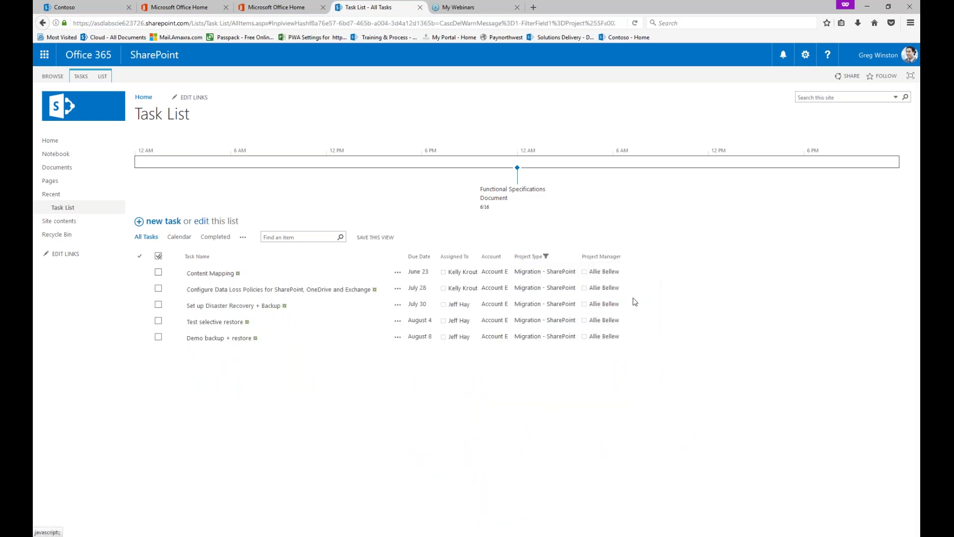
pyautogui.click(575, 256)
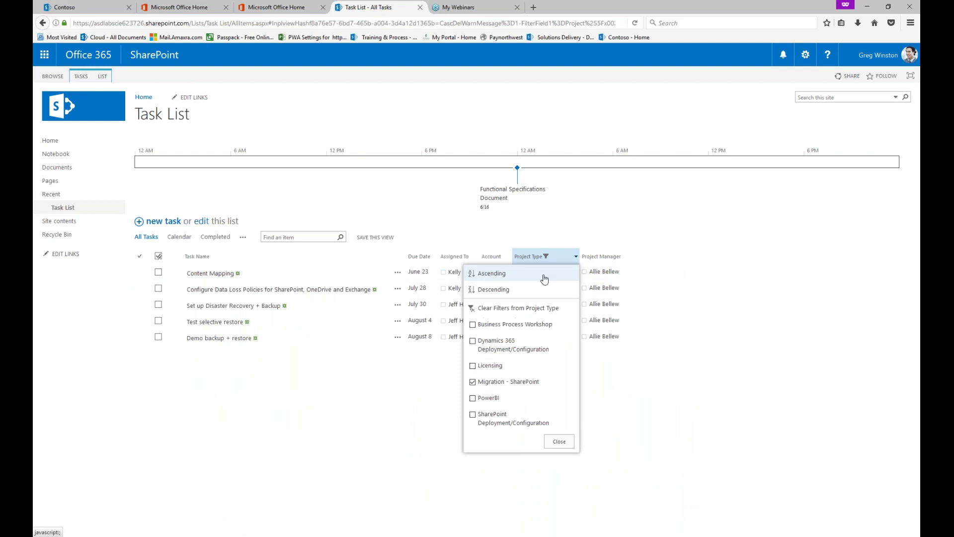
pyautogui.click(527, 308)
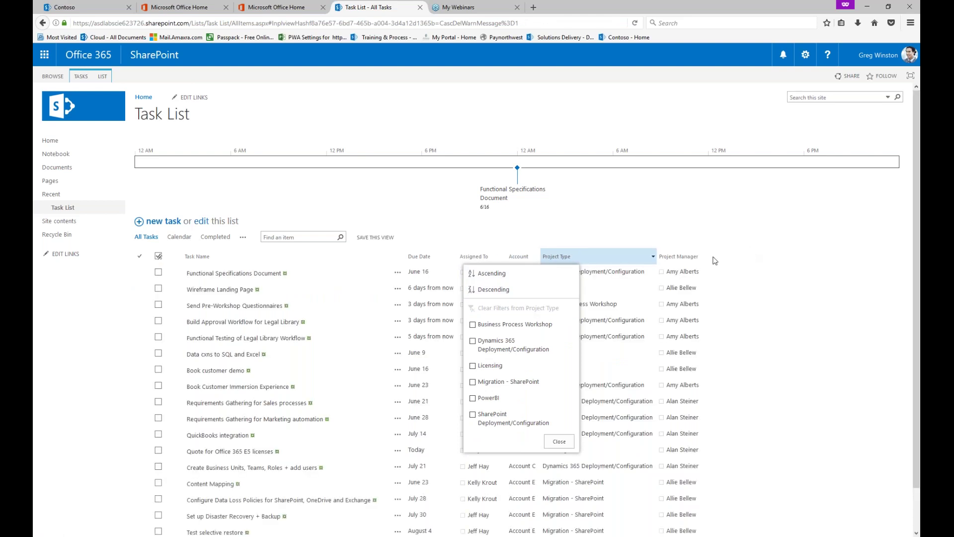
pyautogui.click(702, 257)
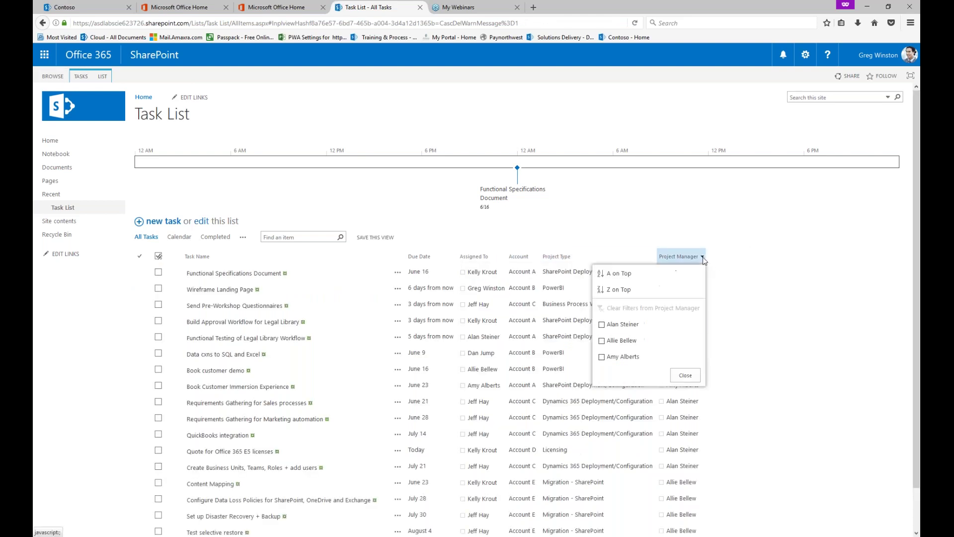
pyautogui.click(632, 341)
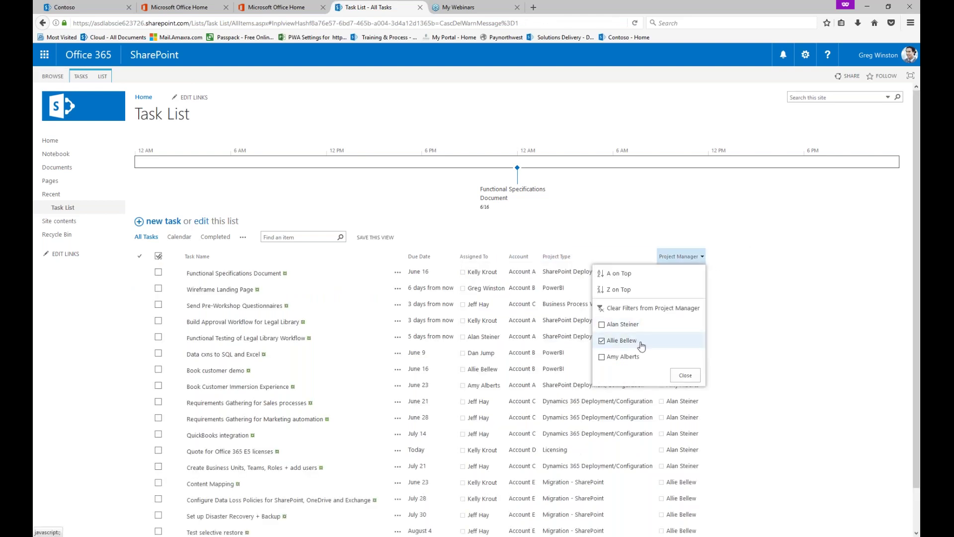
pyautogui.click(685, 376)
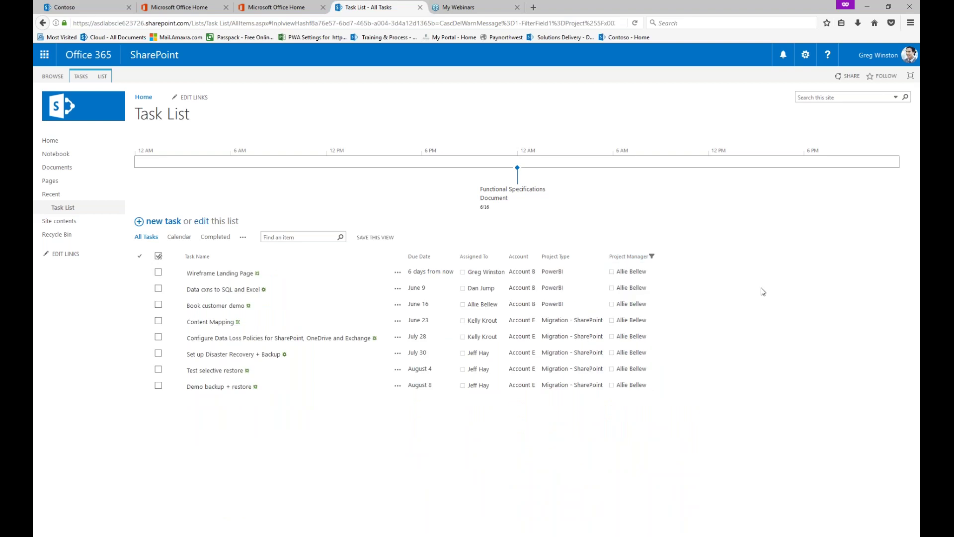
pyautogui.click(660, 257)
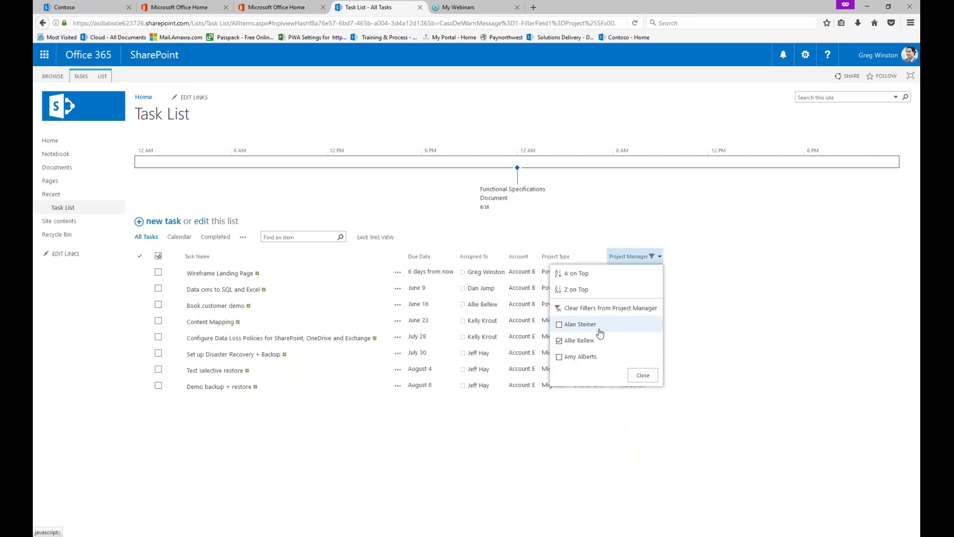
pyautogui.click(608, 343)
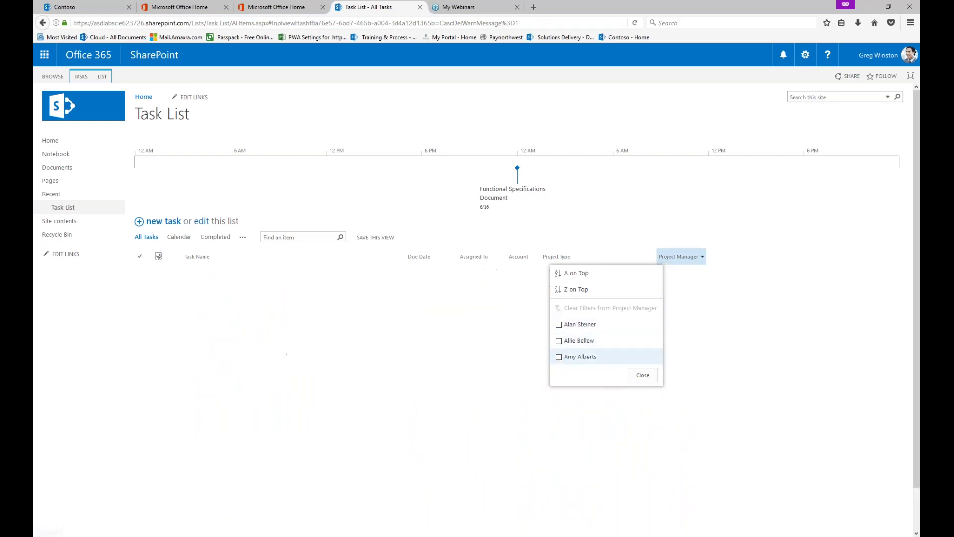
pyautogui.click(643, 375)
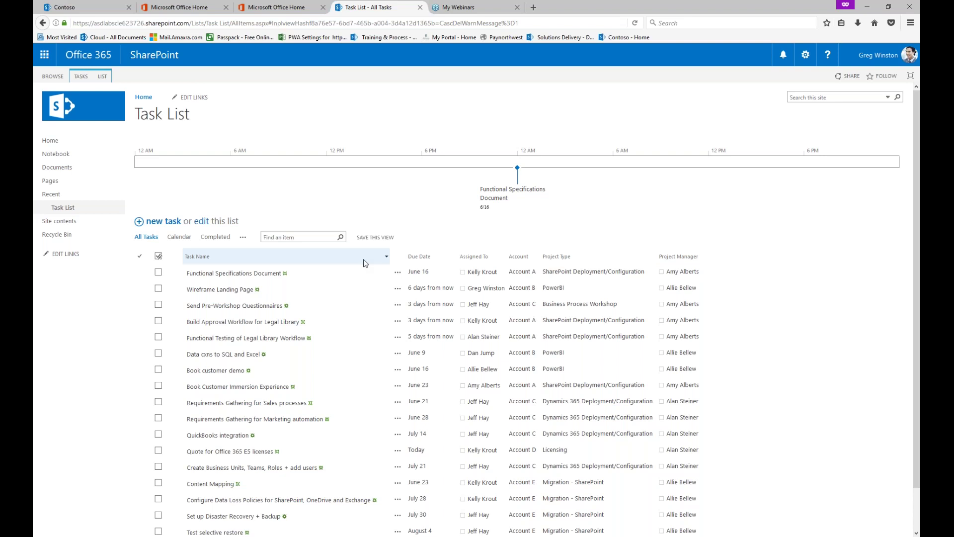
pyautogui.click(317, 271)
pyautogui.scroll(-2, 318, 270)
pyautogui.scroll(2, 318, 271)
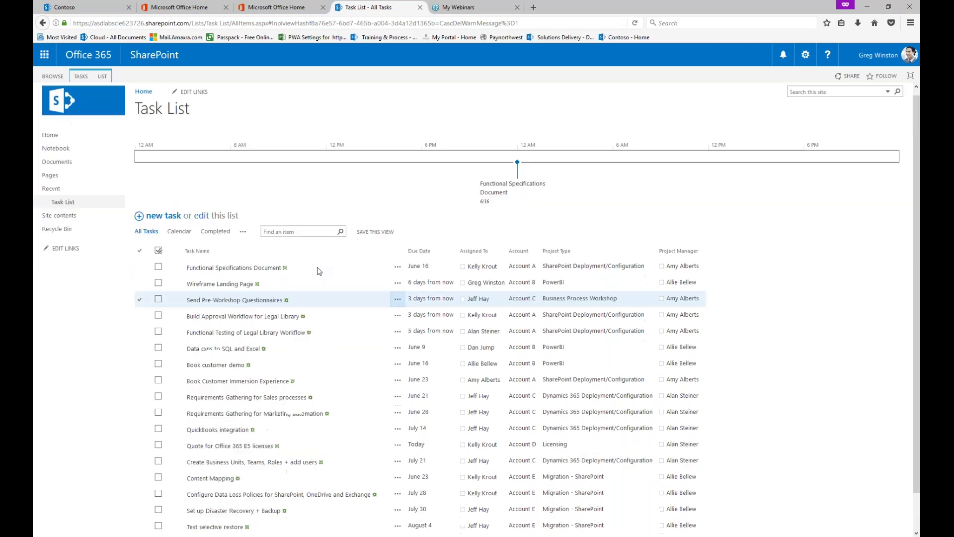
# Start a new task titled 'create SOW for workshop', start date 6/2/17, due date entered as 6/2/147
pyautogui.click(180, 225)
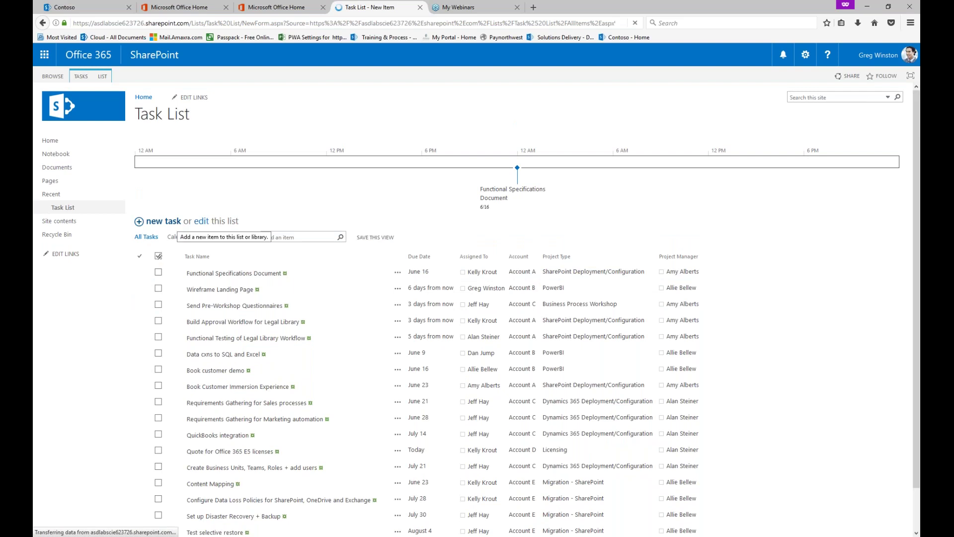
pyautogui.click(154, 225)
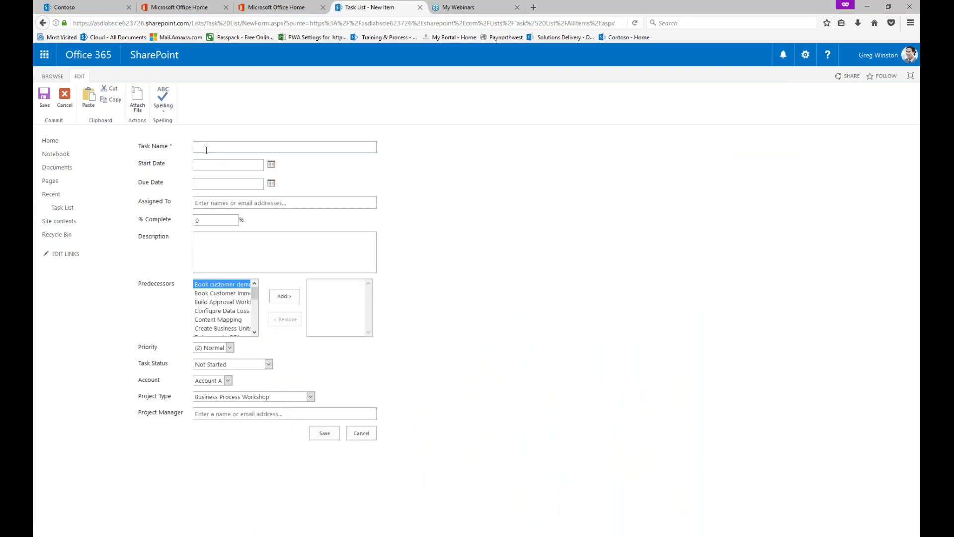
pyautogui.write('create SOW for workshop')
pyautogui.press('Tab')
pyautogui.write('6/2/17')
pyautogui.press('Tab')
pyautogui.press('Tab')
pyautogui.write('6/2/14')
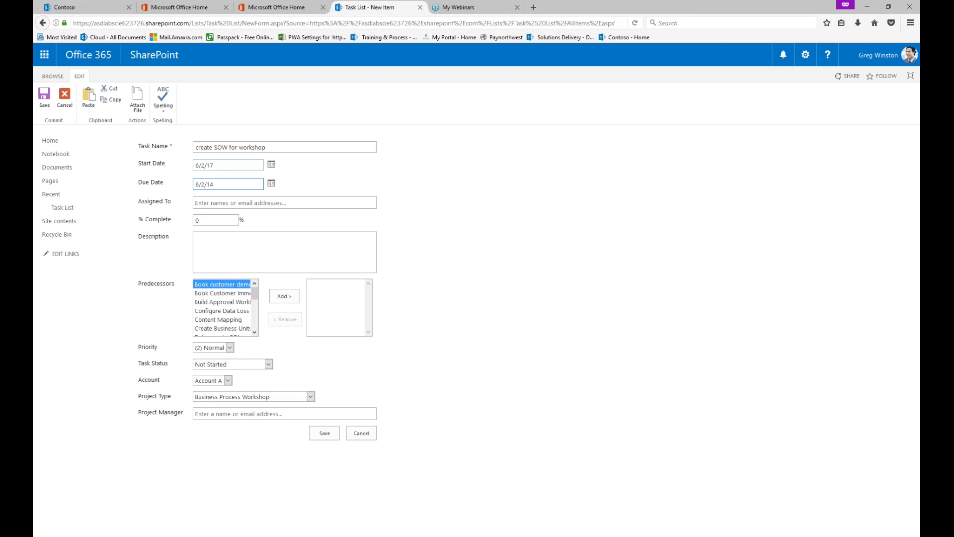
pyautogui.press('BackSpace')
pyautogui.write('7')
# Assign the task to the suggested team member
pyautogui.press('Tab')
pyautogui.press('Tab')
pyautogui.write('m')
pyautogui.press('BackSpace')
pyautogui.write('amya')
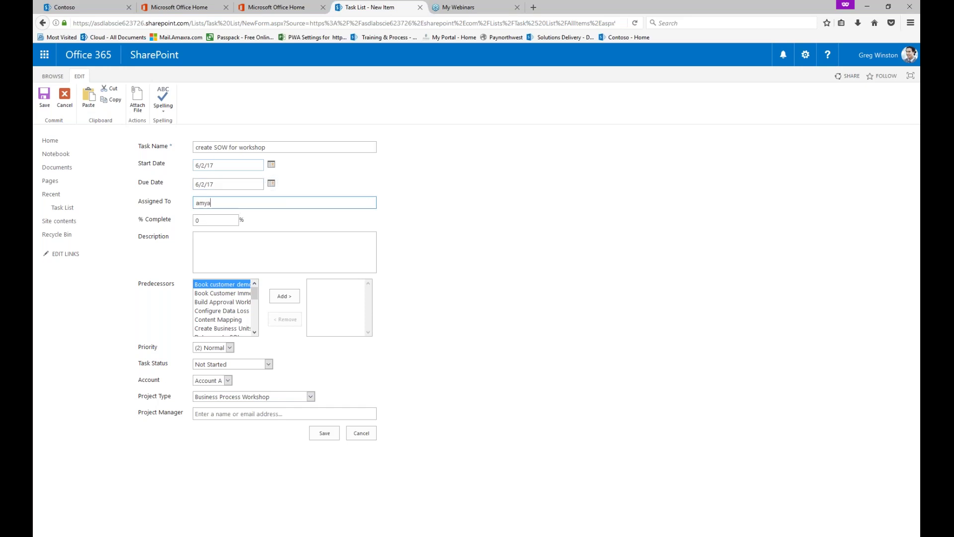
pyautogui.press('Down')
pyautogui.press('Return')
# Add the description 'please get this done asap, client is available june 14th'
pyautogui.press('Tab')
pyautogui.write('please')
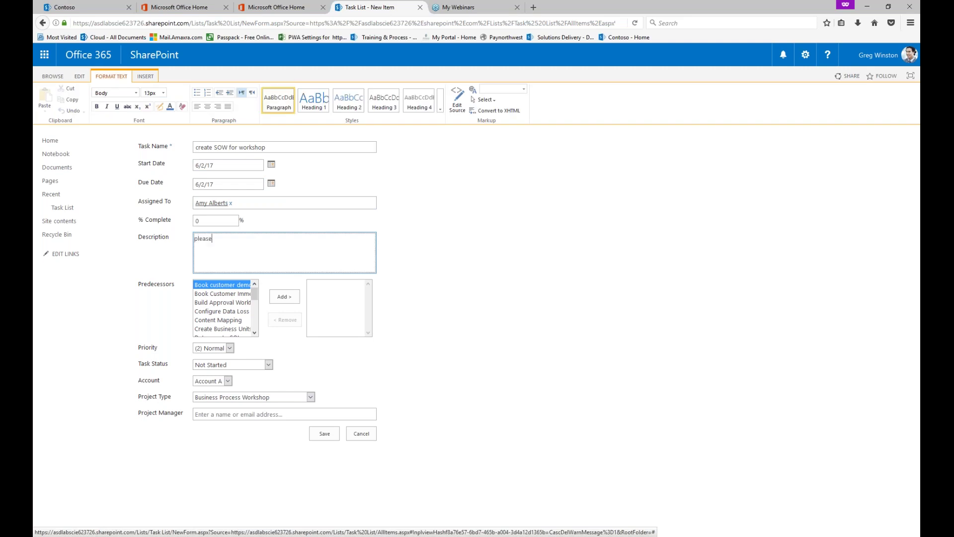
pyautogui.write(' get this done asasp')
pyautogui.press('BackSpace')
pyautogui.press('BackSpace')
pyautogui.write('p, client is available june ')
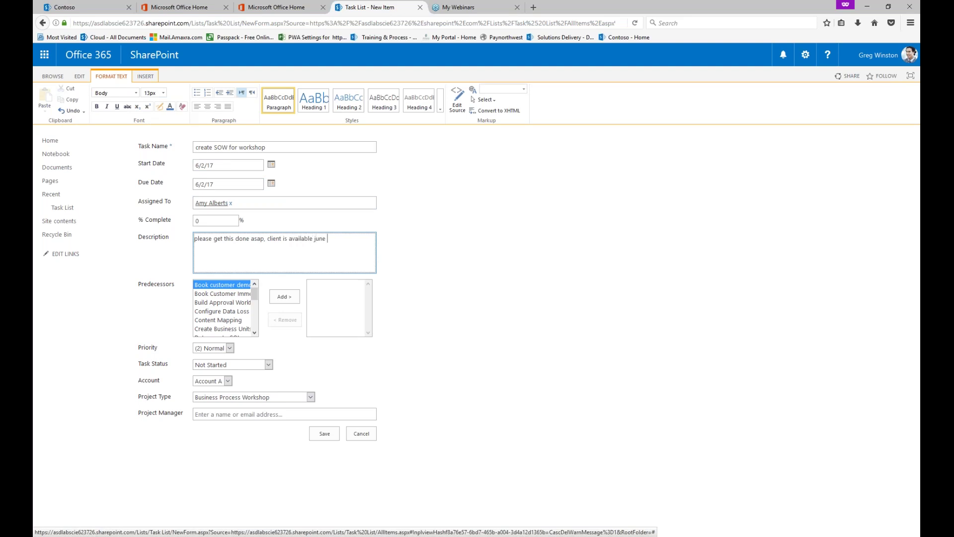
pyautogui.write('14th')
# Add the pre-workshop questionnaires task as a predecessor
pyautogui.moveTo(258, 302); pyautogui.dragTo(251, 323)
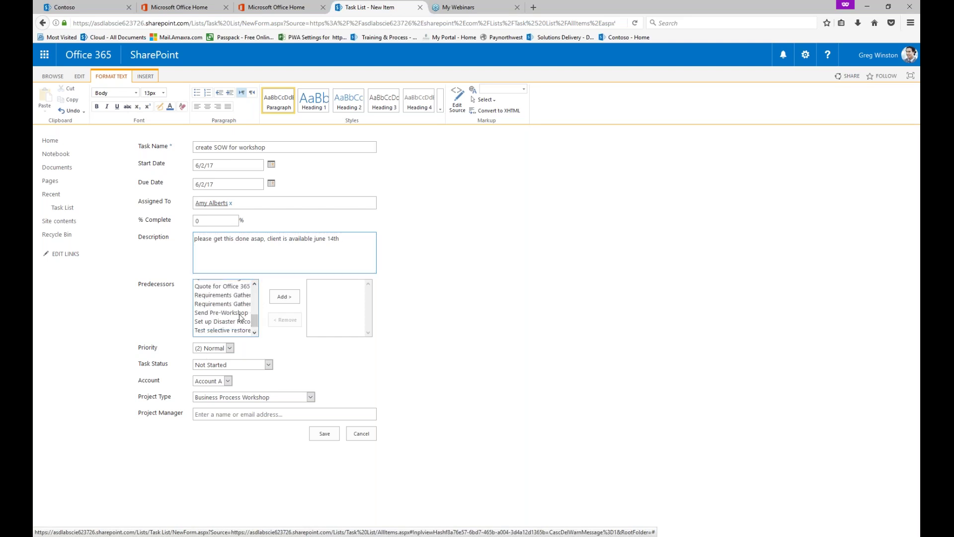
pyautogui.click(240, 312)
pyautogui.click(280, 298)
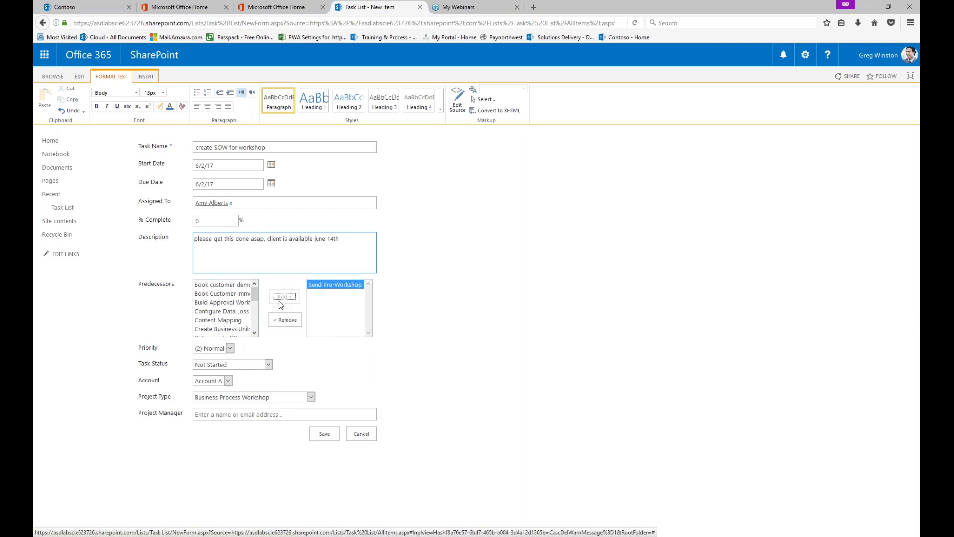
# Set Priority to (1) High and Account to Account C, keeping Business Process Workshop as project type
pyautogui.click(221, 350)
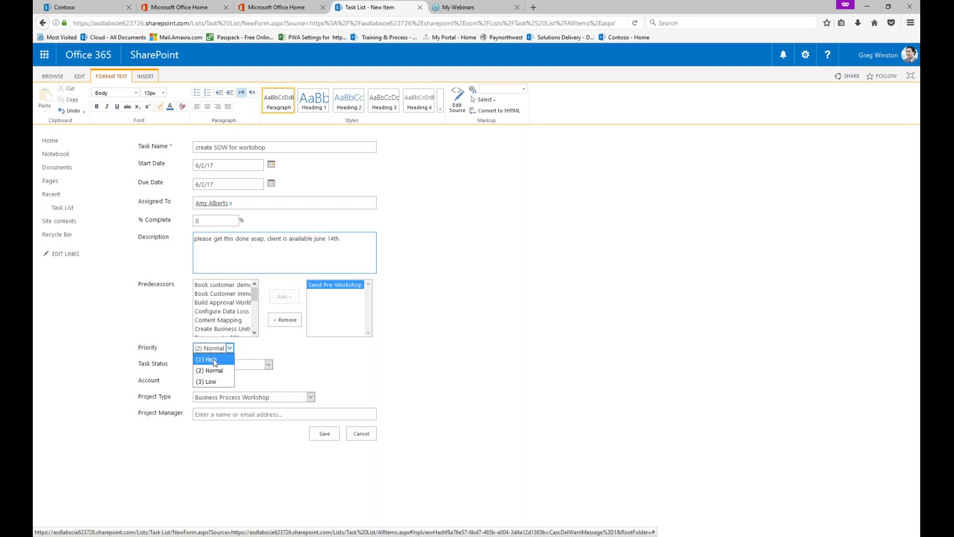
pyautogui.click(215, 362)
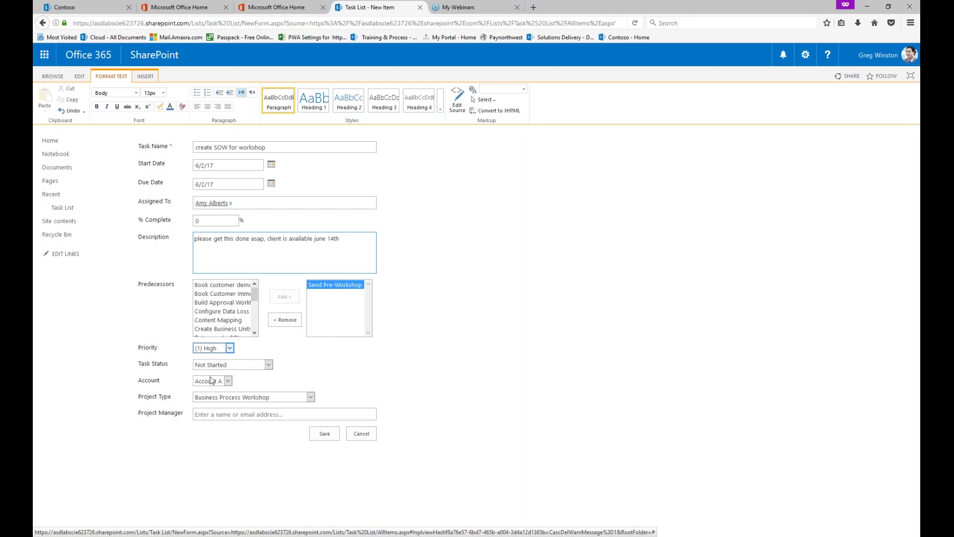
pyautogui.click(211, 382)
pyautogui.click(213, 412)
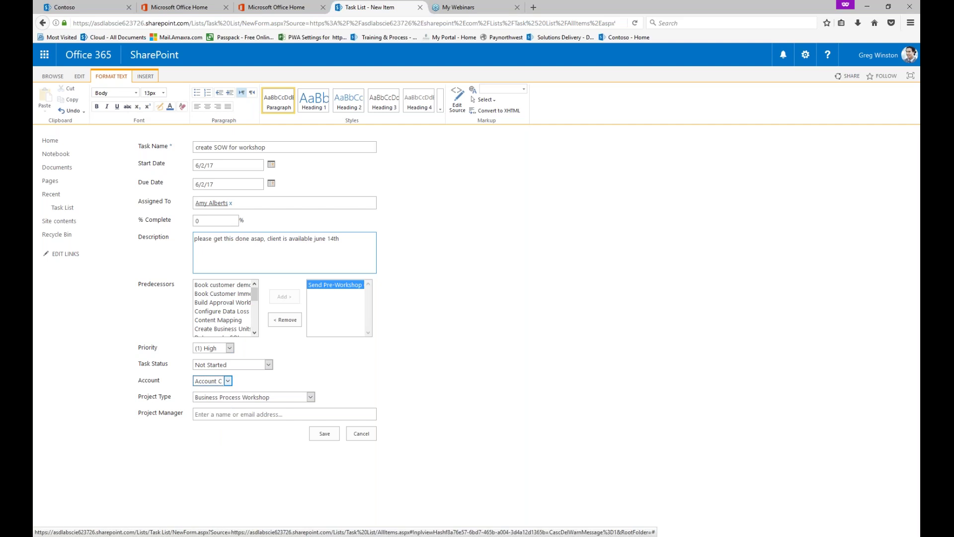
pyautogui.click(248, 401)
pyautogui.click(248, 401)
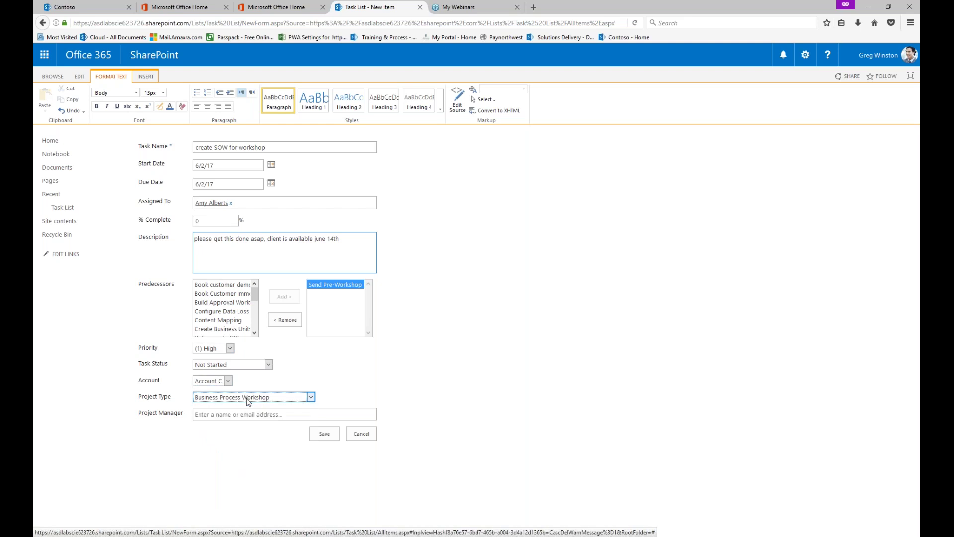
# Choose the project manager in the people picker and save the task
pyautogui.click(232, 414)
pyautogui.write('allie')
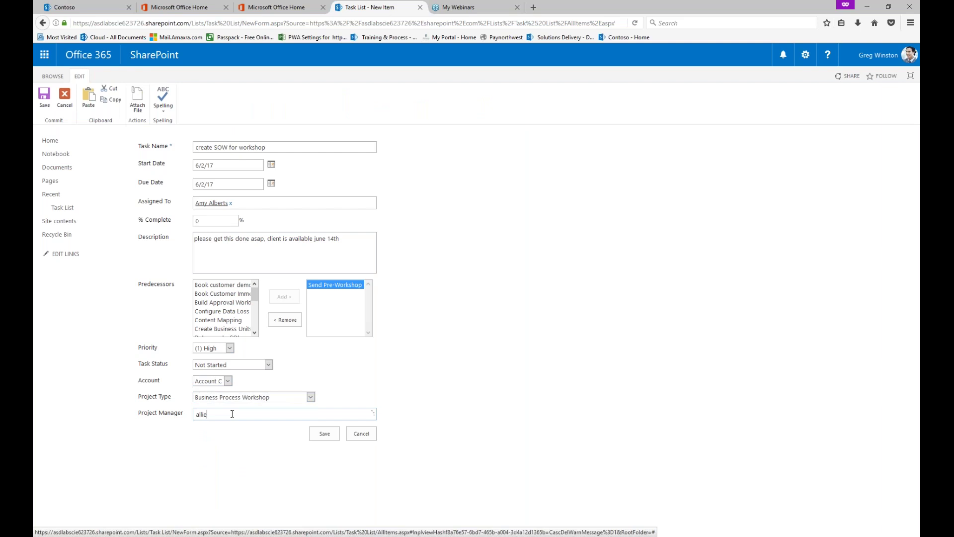
pyautogui.click(232, 436)
pyautogui.click(325, 434)
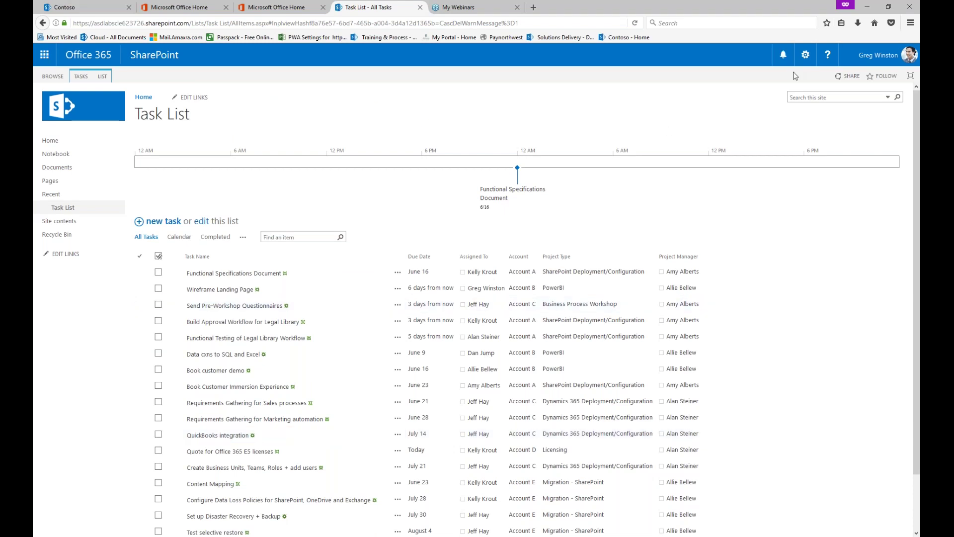
# Add a Tasks app named 'New Task List' to the site via Settings > Add an app
pyautogui.click(808, 56)
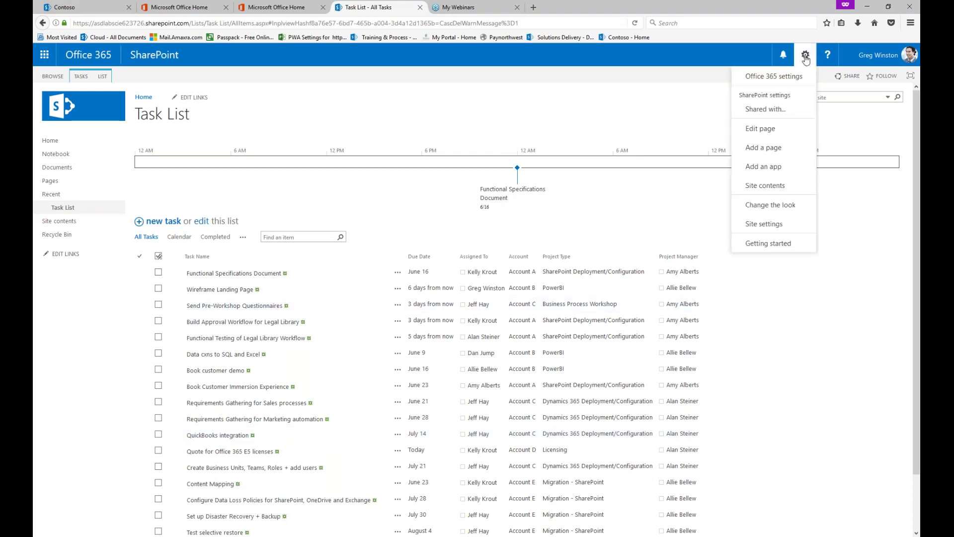
pyautogui.click(777, 164)
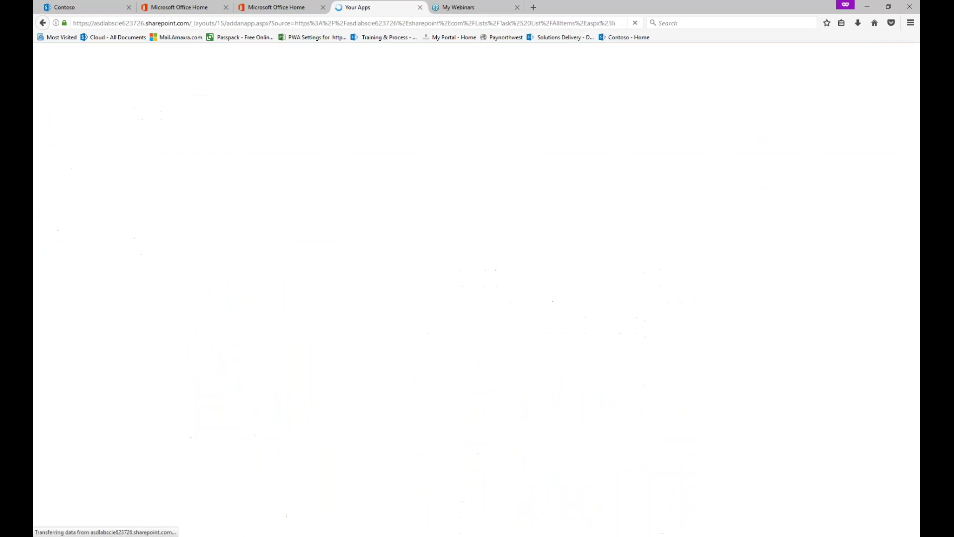
pyautogui.click(332, 204)
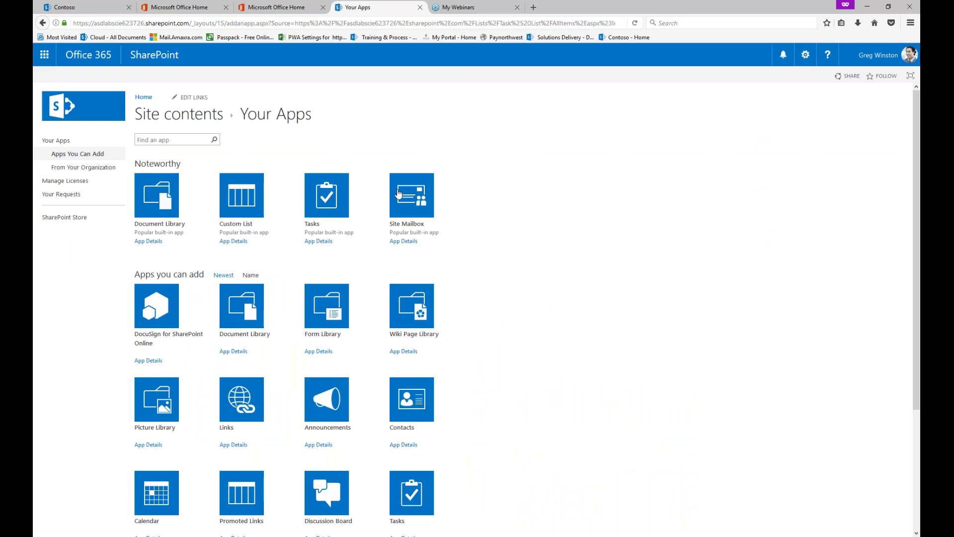
pyautogui.click(180, 141)
pyautogui.click(315, 194)
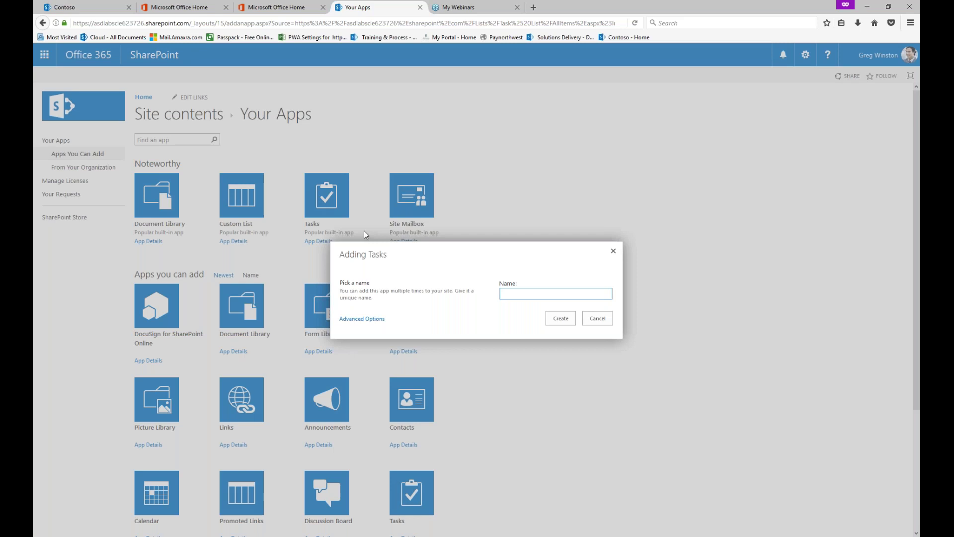
pyautogui.write('New Task List')
pyautogui.click(574, 318)
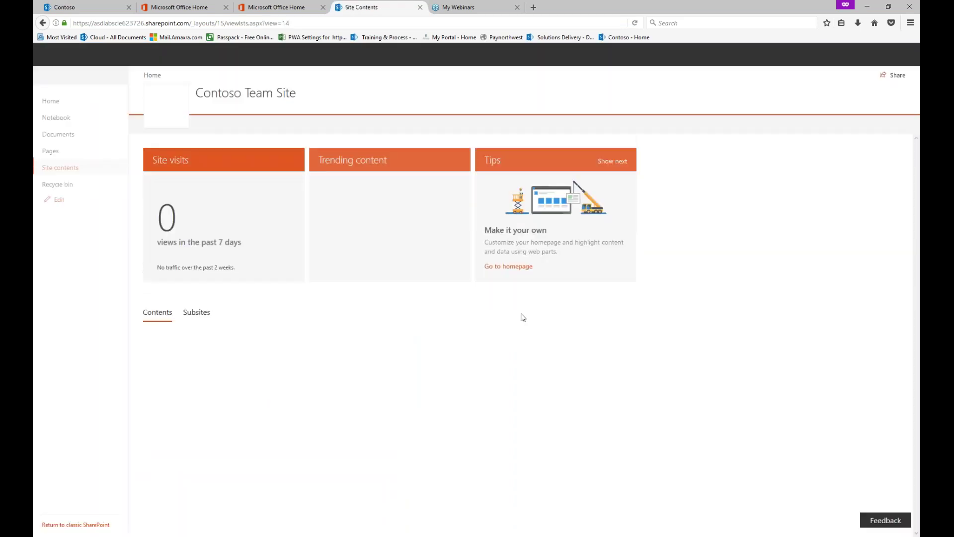
# Open the empty New Task List, begin a new task, then cancel the form unchanged
pyautogui.click(180, 444)
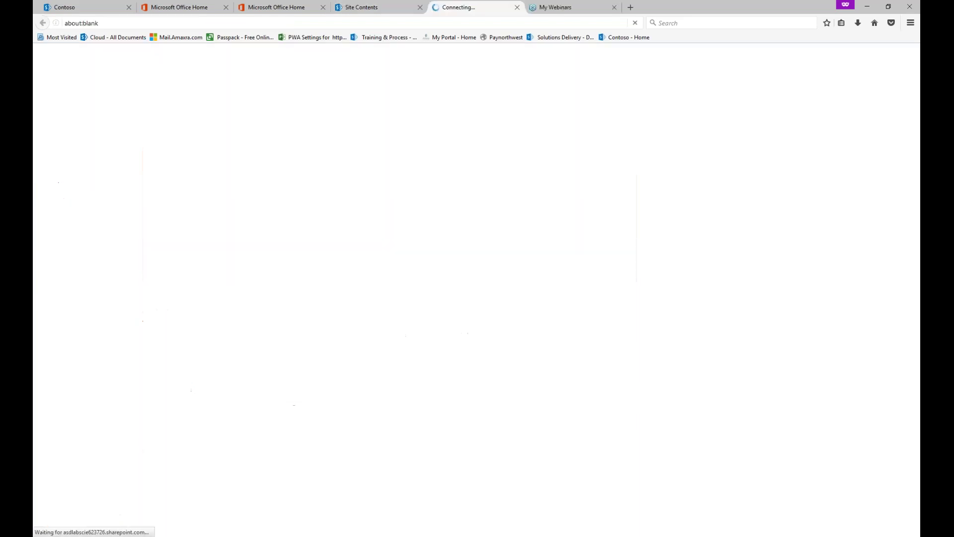
pyautogui.click(164, 194)
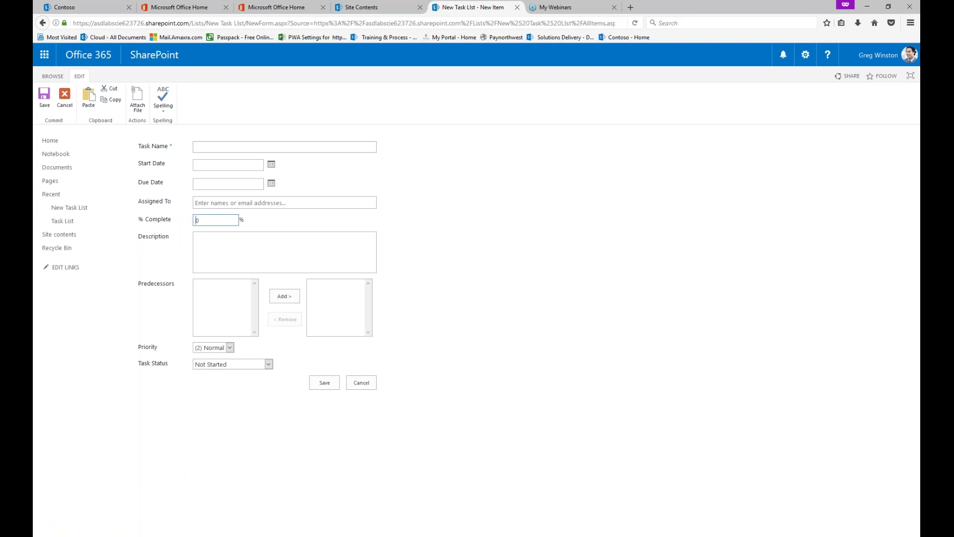
pyautogui.click(217, 350)
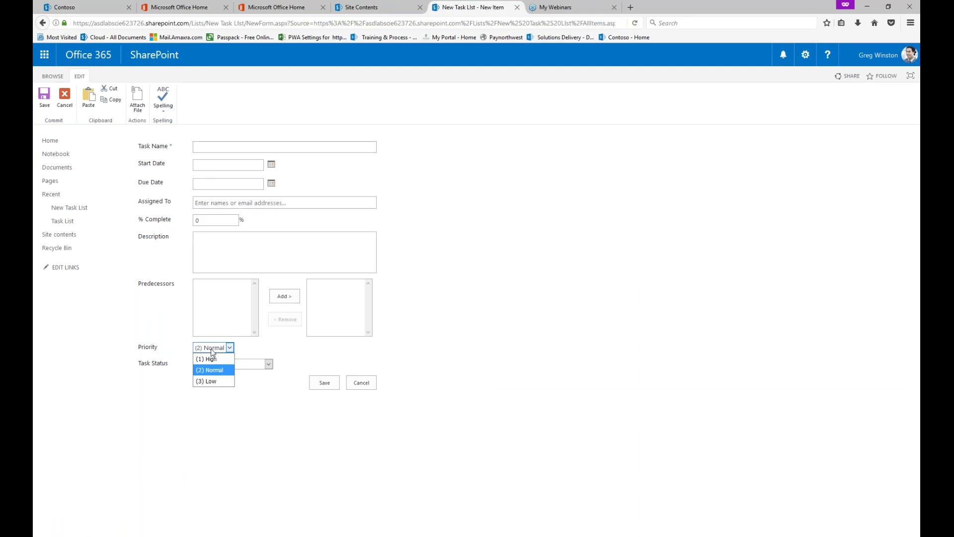
pyautogui.click(153, 333)
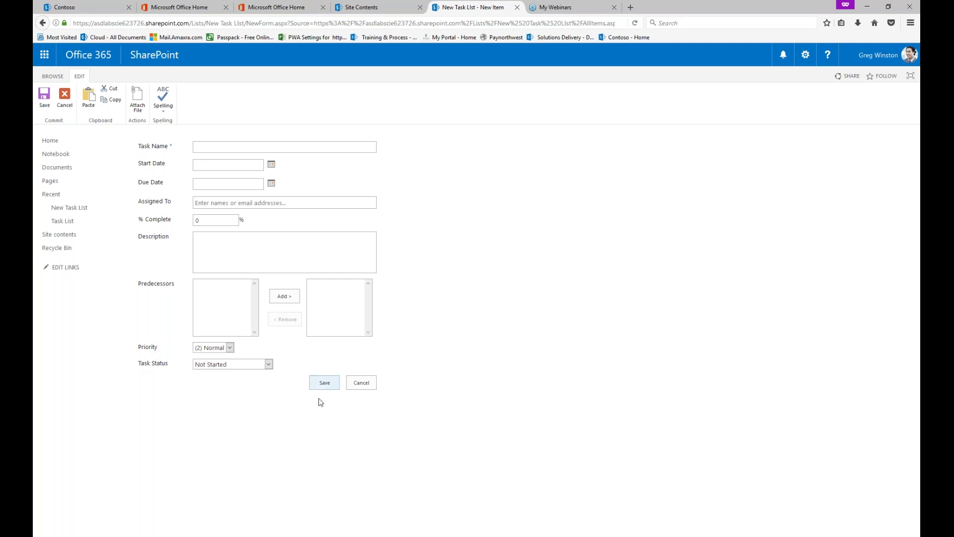
pyautogui.click(363, 382)
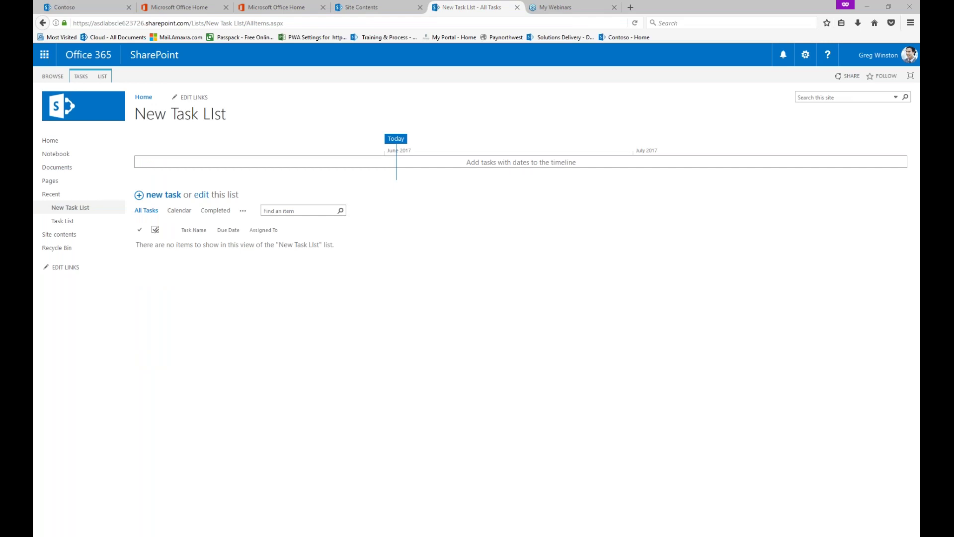
# Switch to the PowerPoint slide show and maximize the Poll #3 slide
pyautogui.click(86, 172)
pyautogui.hotkey('alt', 'Tab')
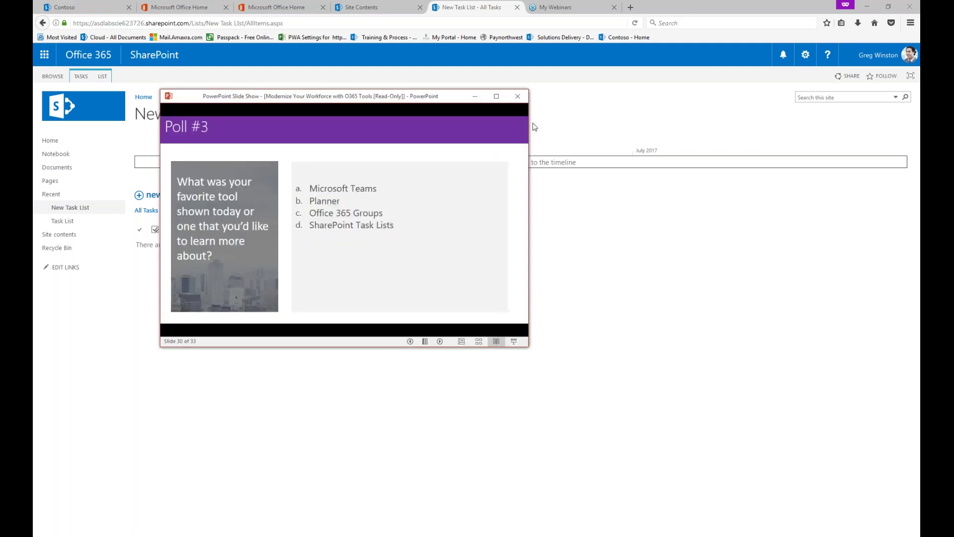
pyautogui.click(494, 97)
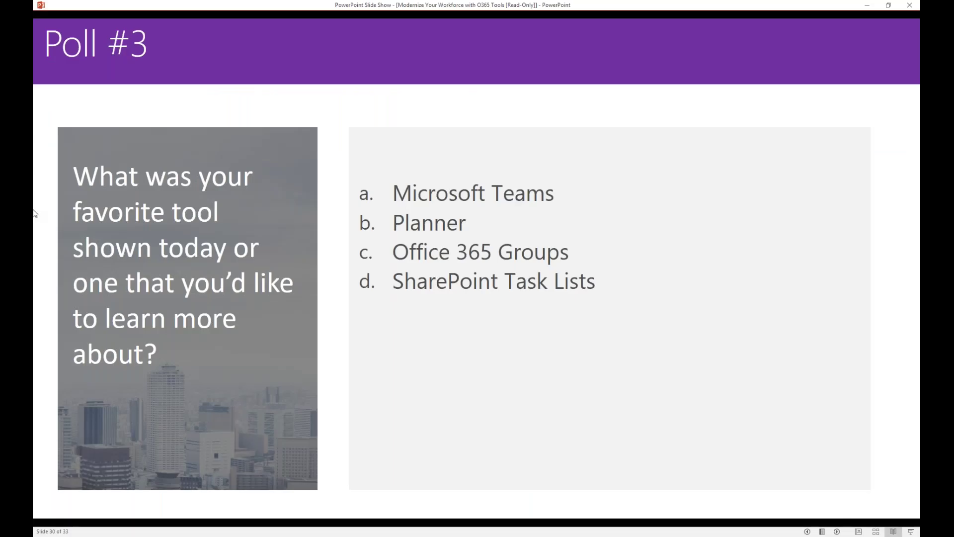